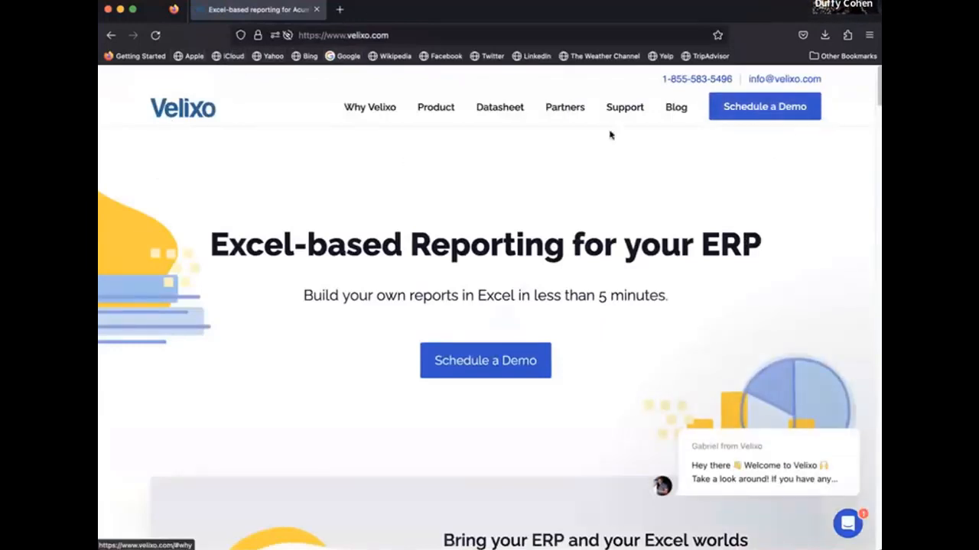
# - Download the Velixo Classic Insider Channel installer from the 'Download and install the Excel add-in' help article
pyautogui.click(630, 110)
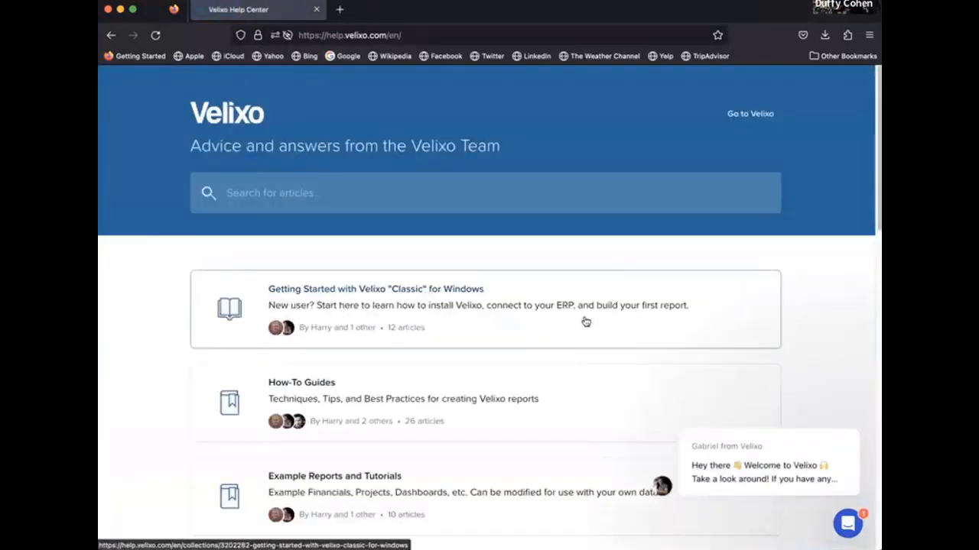
pyautogui.click(282, 289)
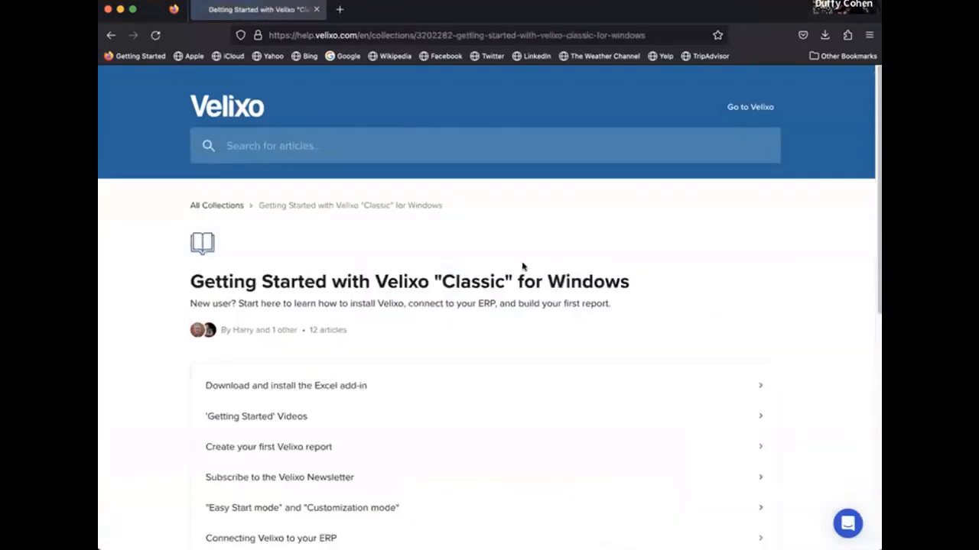
pyautogui.click(305, 388)
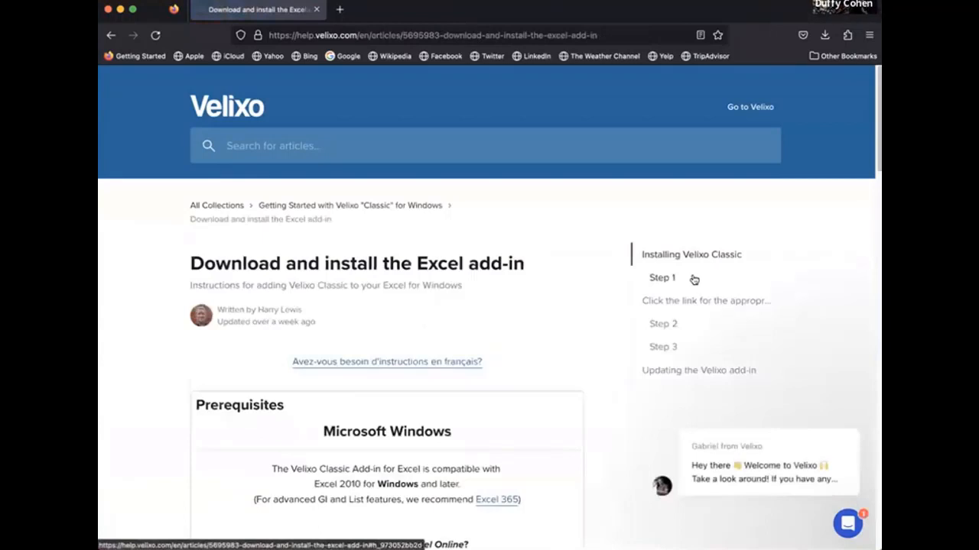
pyautogui.scroll(-5, 592, 303)
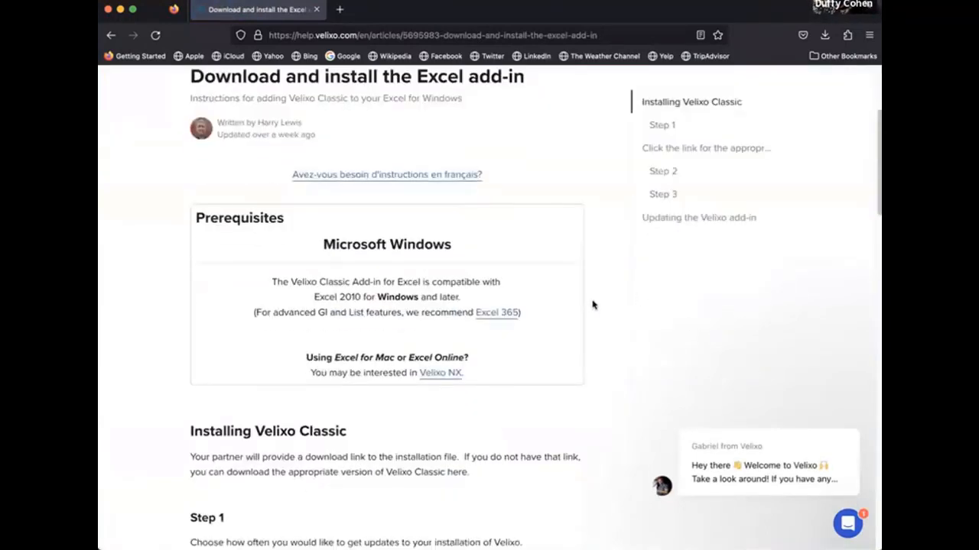
pyautogui.scroll(-5, 520, 280)
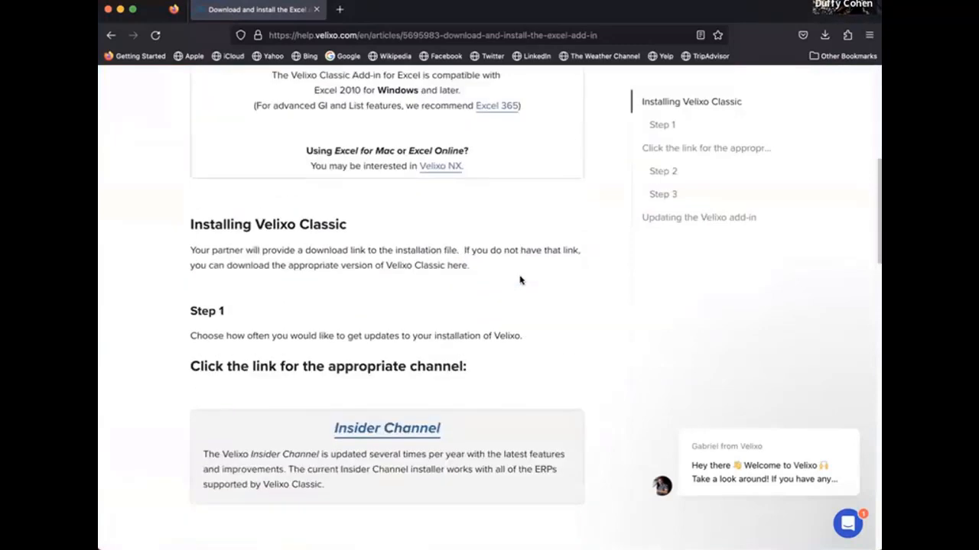
pyautogui.scroll(-3, 435, 359)
pyautogui.click(421, 317)
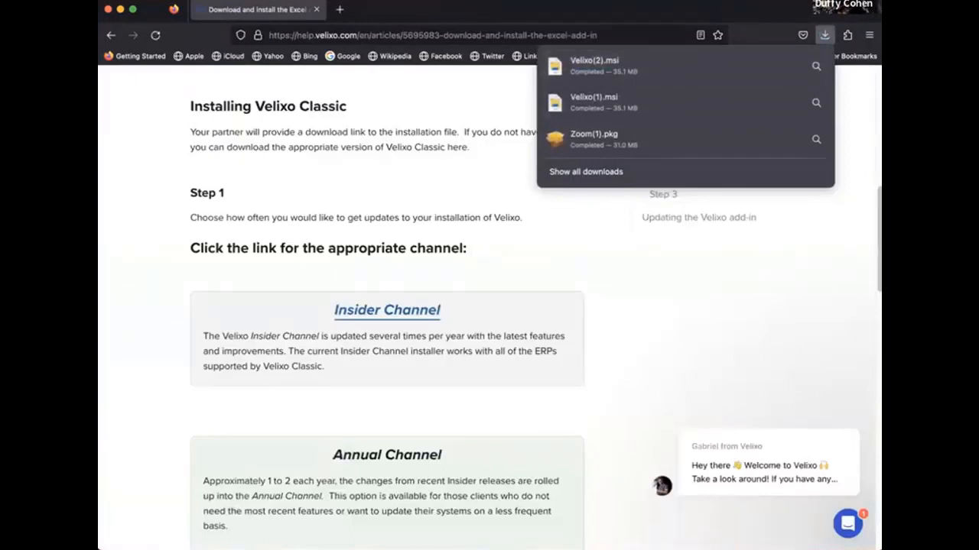
# - Install Velixo 7.0.668.8899 after accepting the licence terms, then finish with Excel launching
pyautogui.press('Escape')
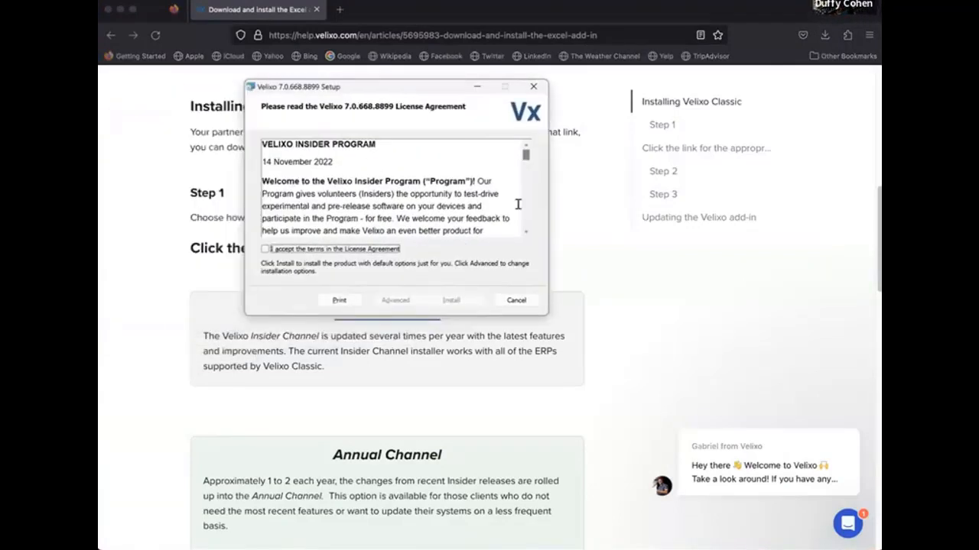
pyautogui.click(297, 251)
pyautogui.click(450, 300)
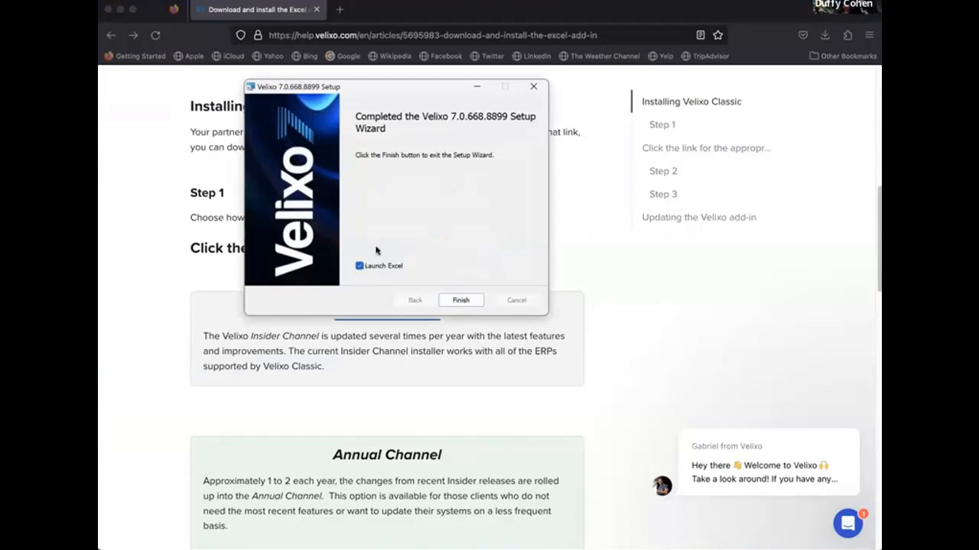
pyautogui.click(462, 299)
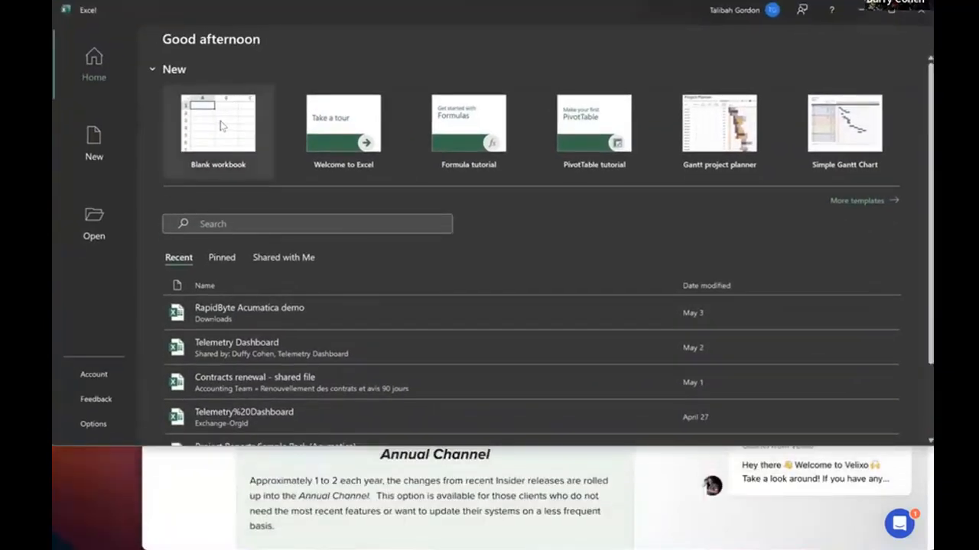
# - Create a blank workbook, dismiss the Velixo 'new look' welcome screen, and select cell A7
pyautogui.click(221, 121)
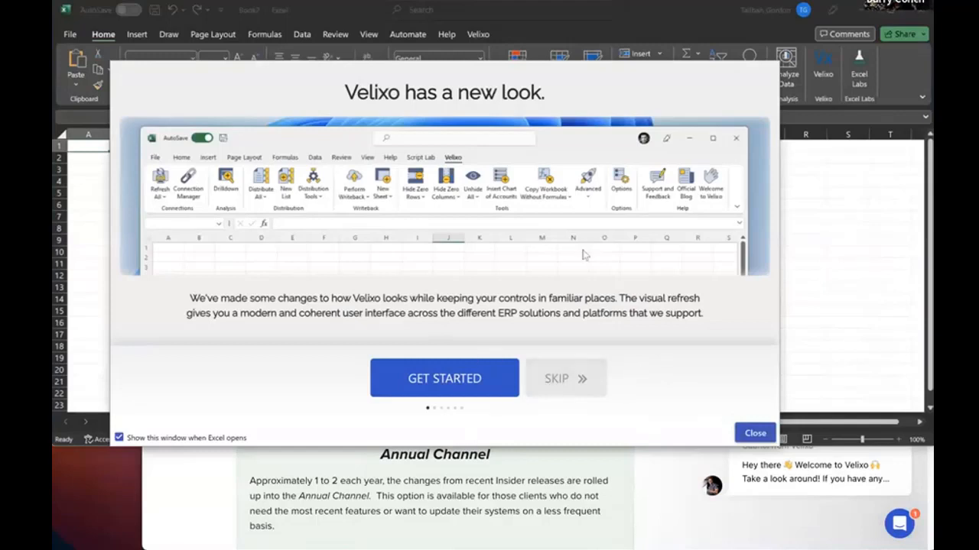
pyautogui.click(755, 433)
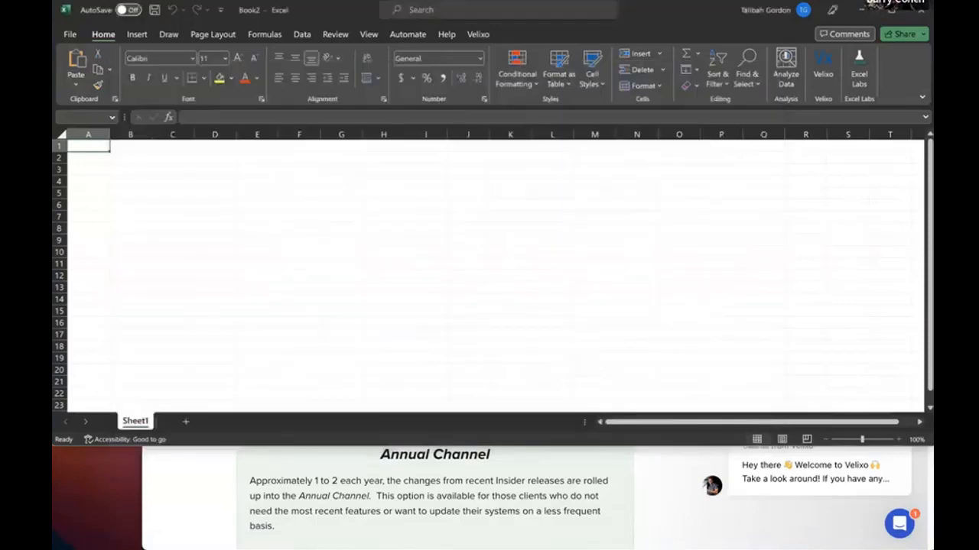
pyautogui.click(292, 230)
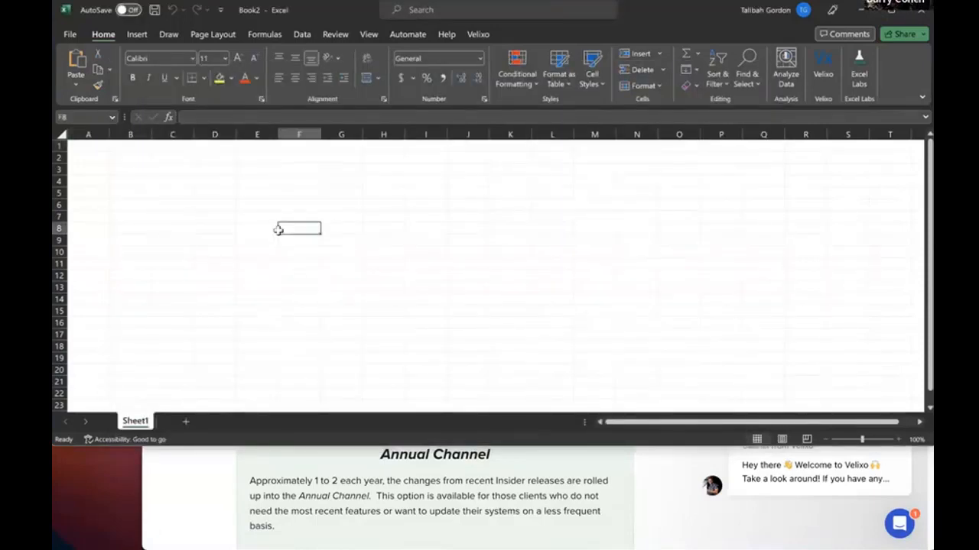
pyautogui.click(86, 215)
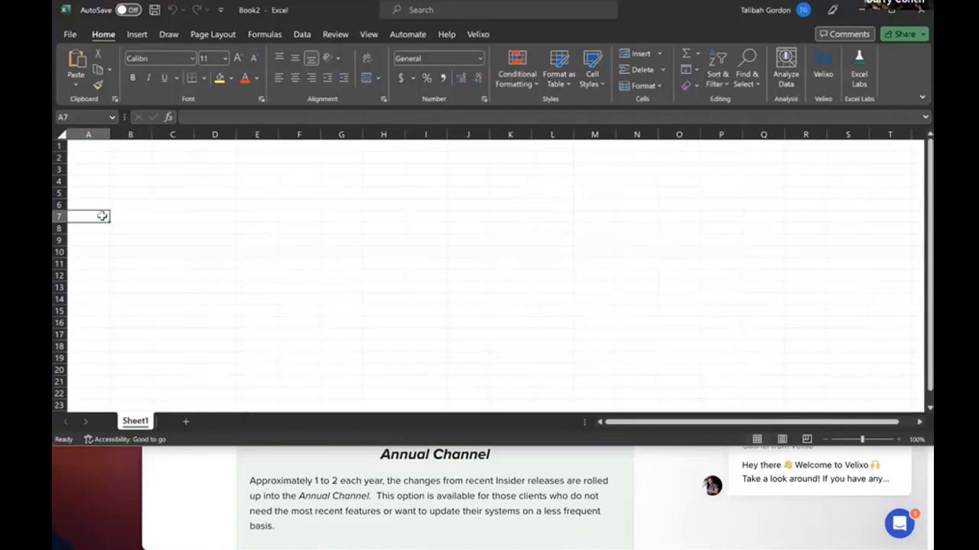
# - On the Velixo tab, look over the Refresh All options, then open the Connection Manager
pyautogui.click(488, 35)
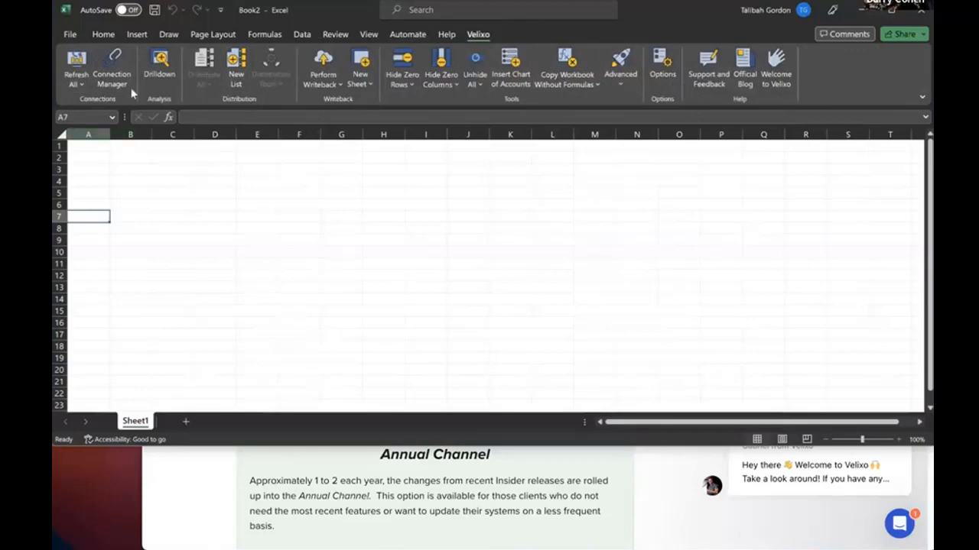
pyautogui.click(82, 86)
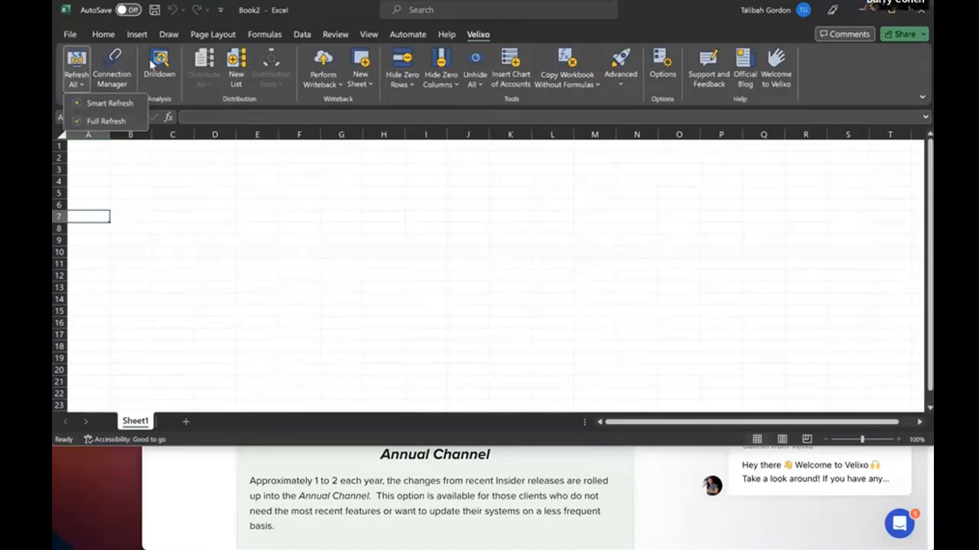
pyautogui.click(245, 197)
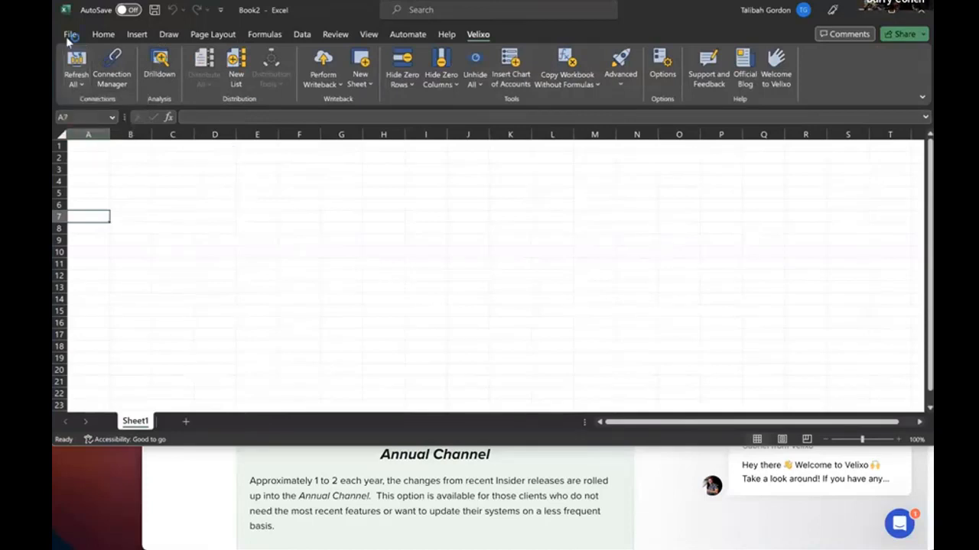
pyautogui.click(88, 88)
pyautogui.click(86, 86)
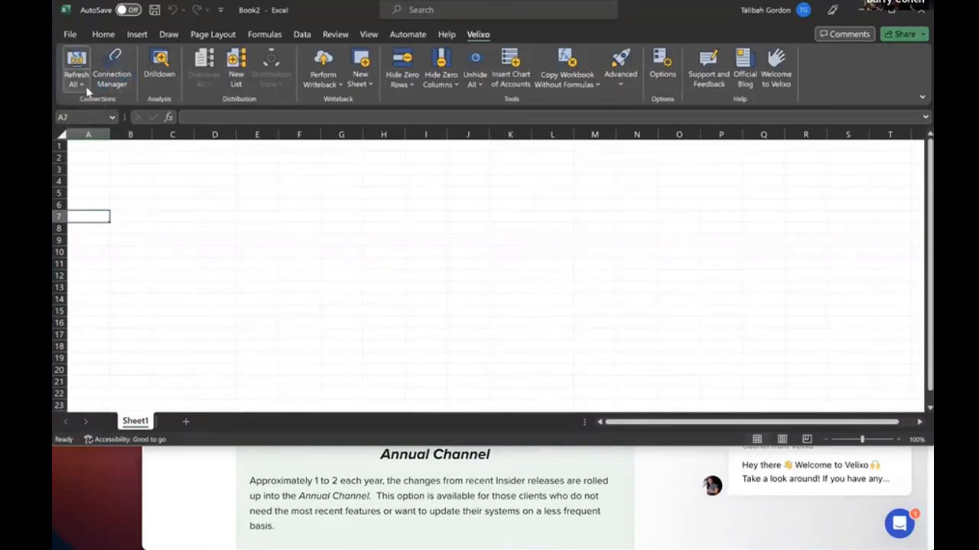
pyautogui.click(85, 86)
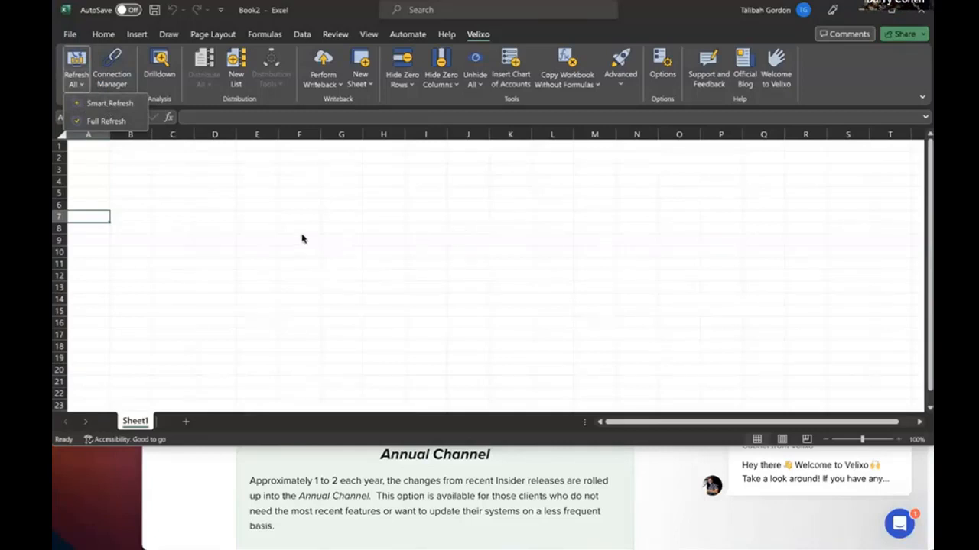
pyautogui.click(180, 162)
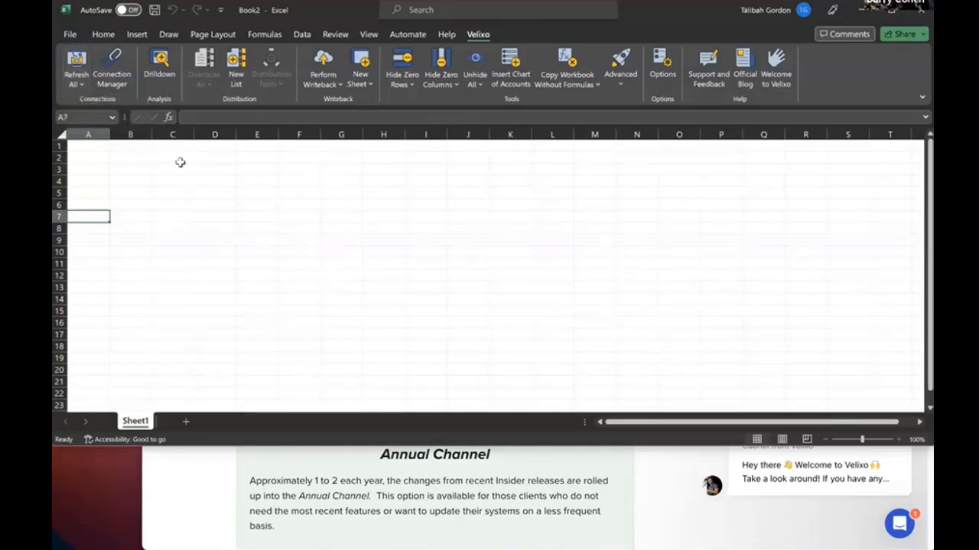
pyautogui.click(112, 70)
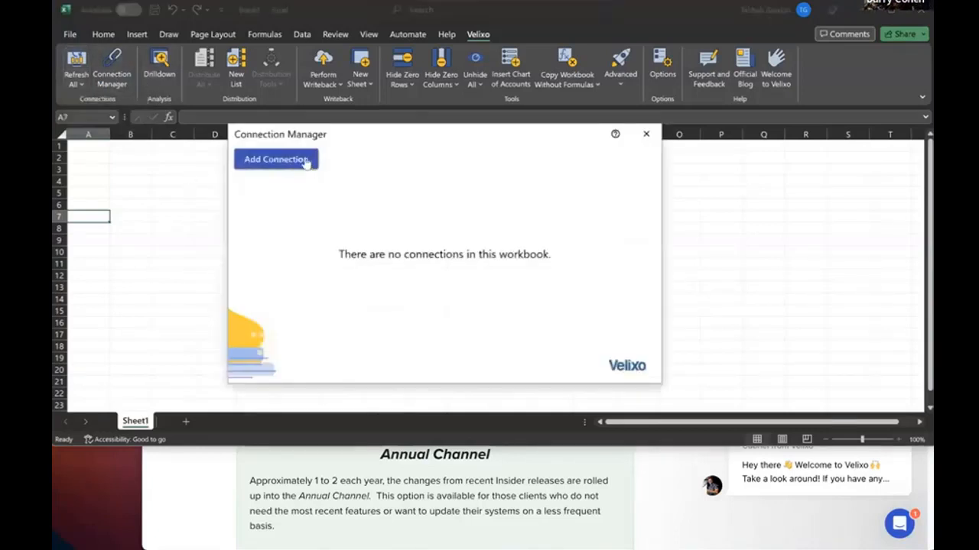
pyautogui.click(265, 163)
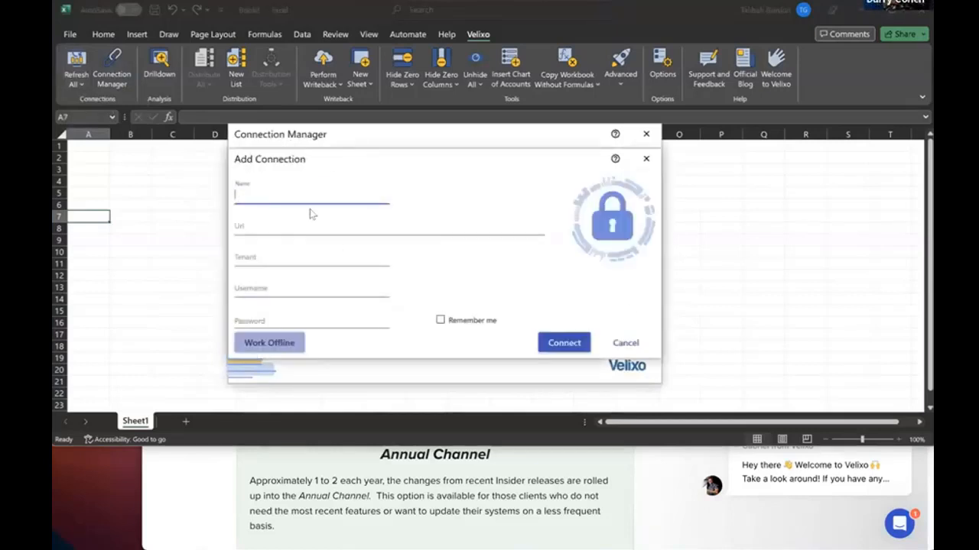
pyautogui.write('demo')
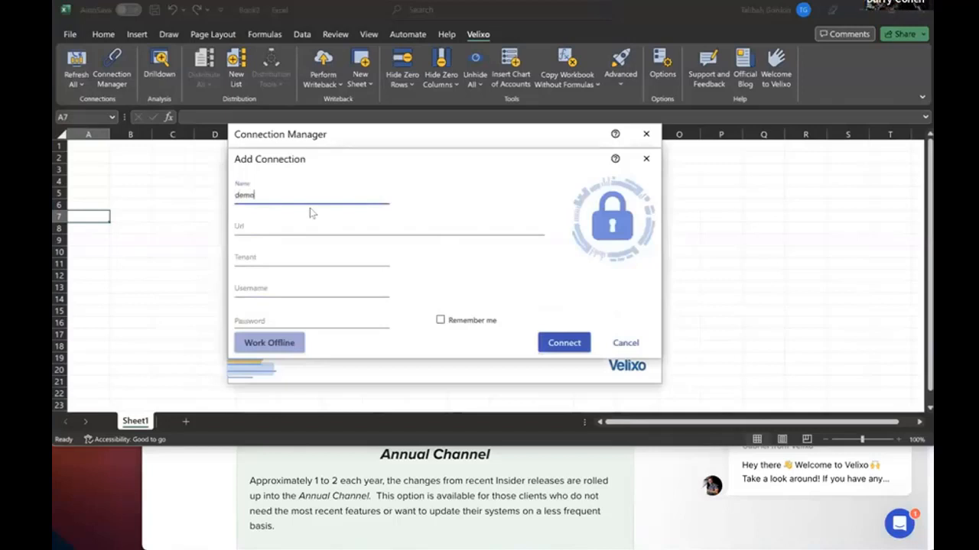
pyautogui.click(243, 226)
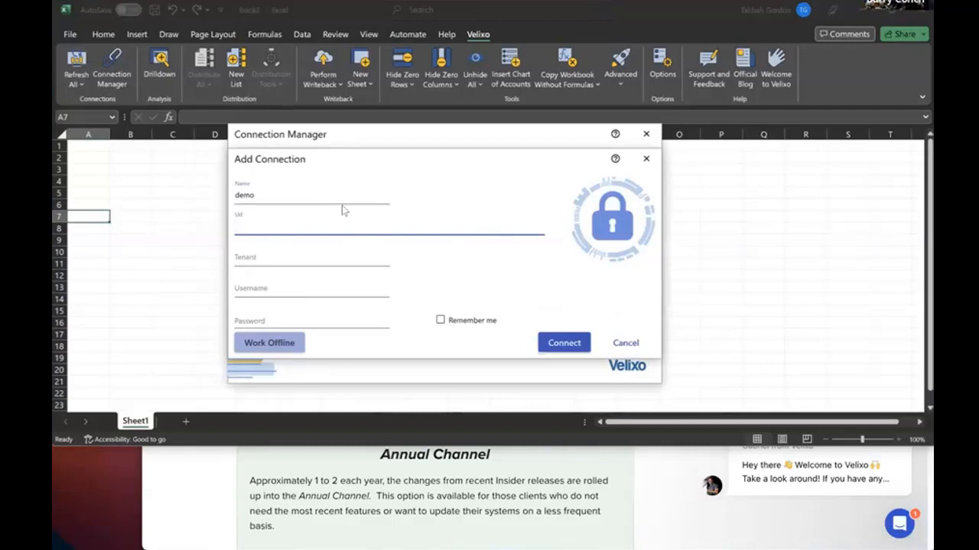
pyautogui.write('ttps:')
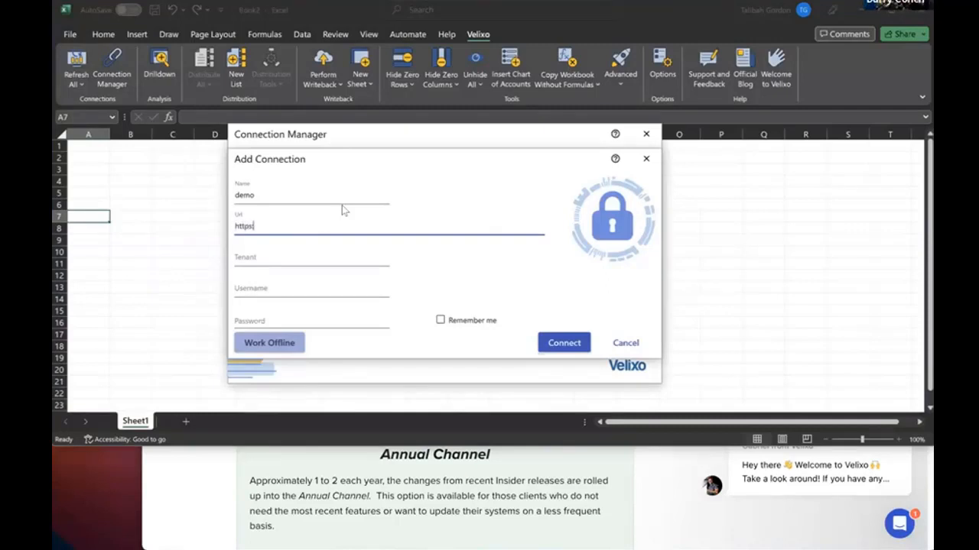
pyautogui.write('//demo')
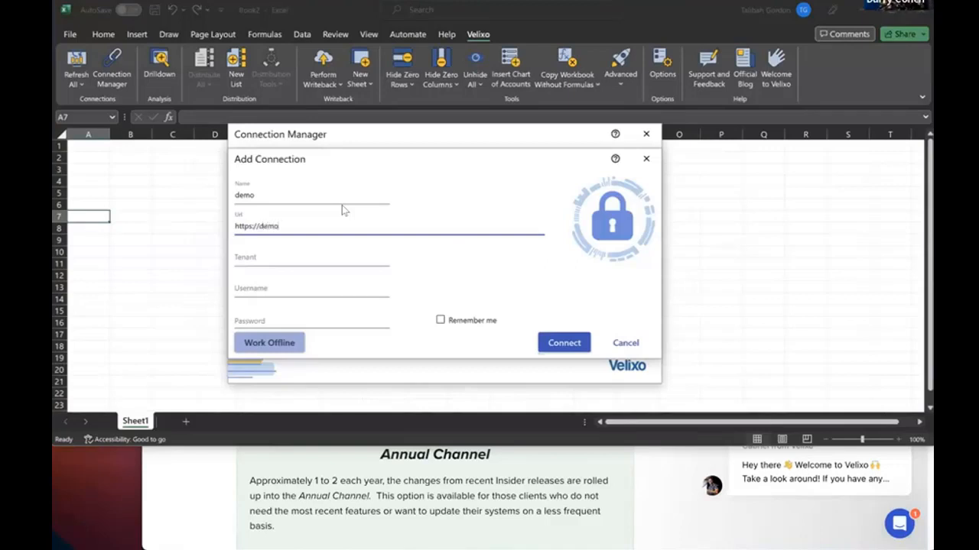
pyautogui.write('.velixo.com')
pyautogui.click(260, 258)
pyautogui.write('compan')
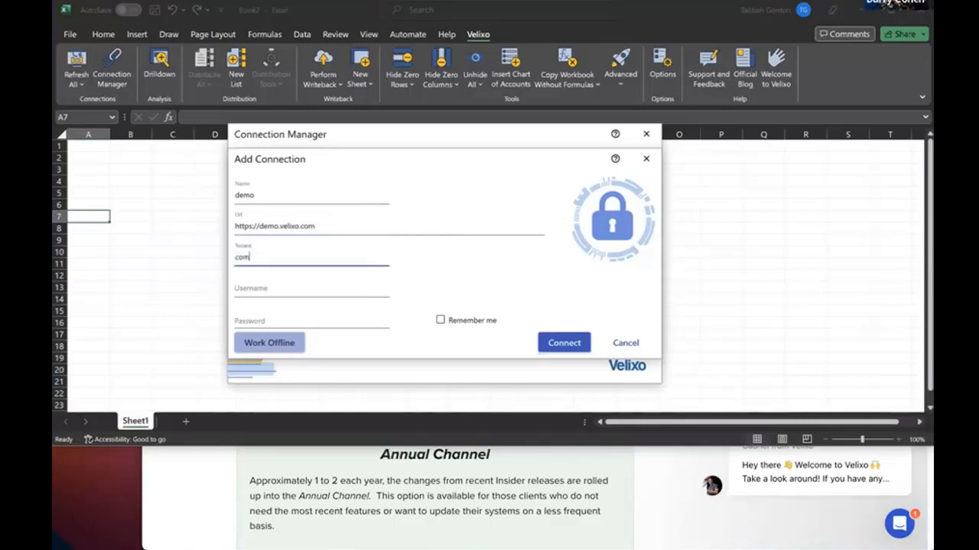
# - Enter the sign-in username and password, connect, and close the Connection Manager
pyautogui.click(265, 286)
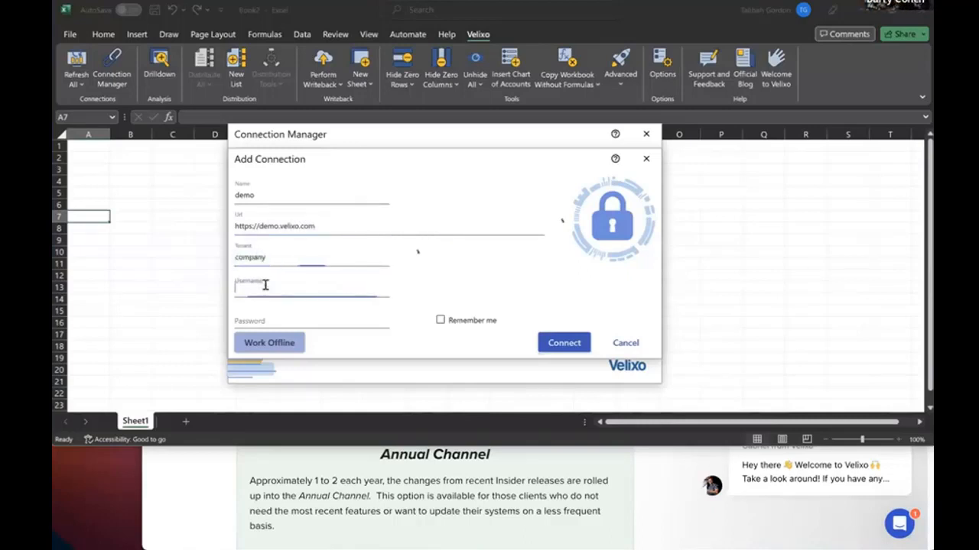
pyautogui.write('demo')
pyautogui.click(303, 319)
pyautogui.write('d')
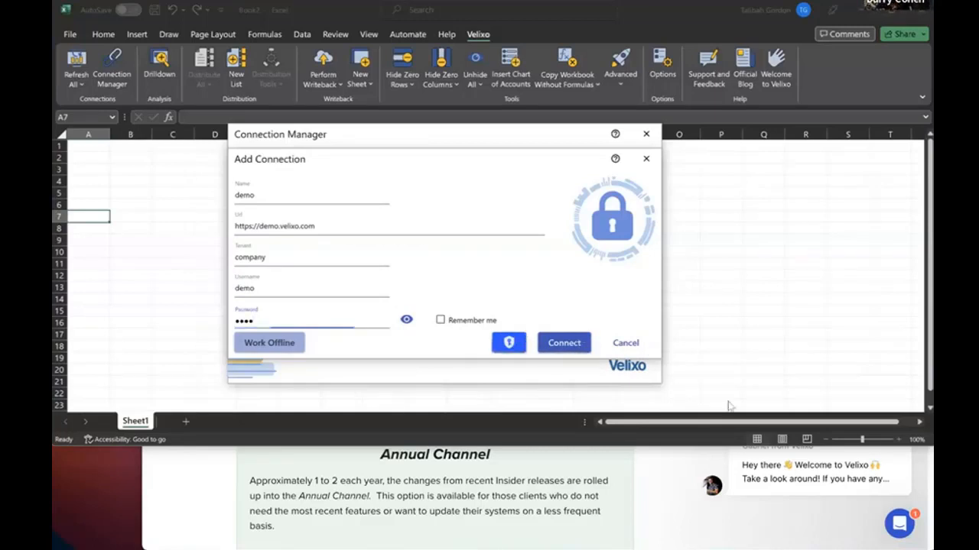
pyautogui.click(564, 343)
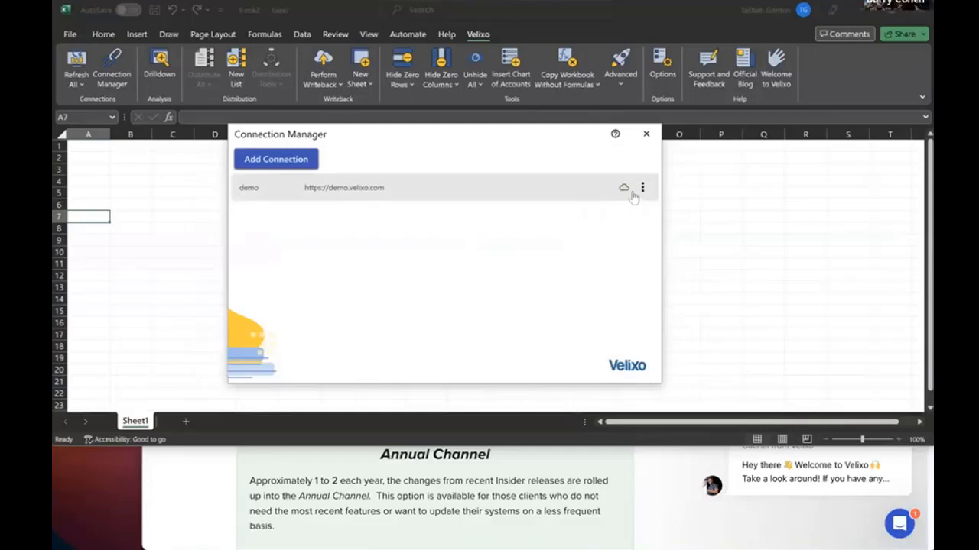
pyautogui.click(654, 141)
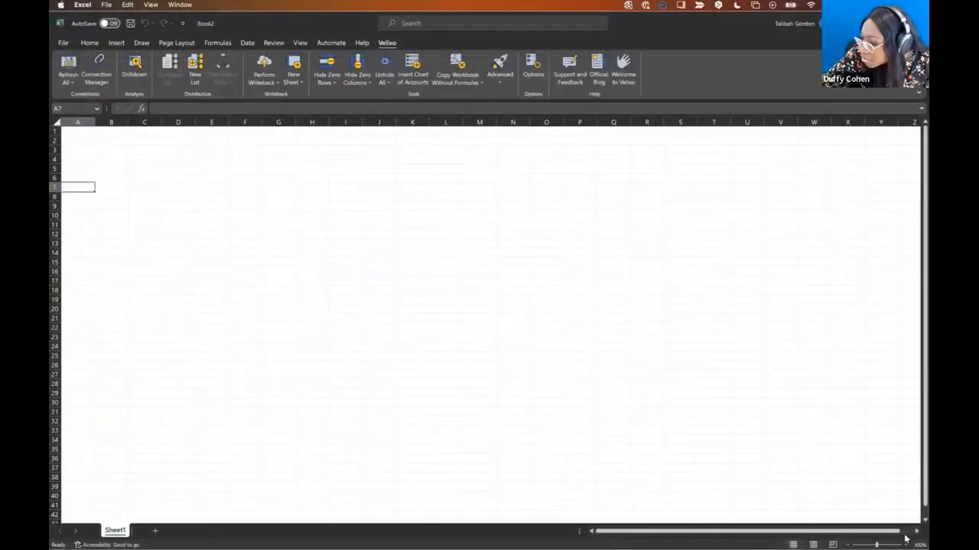
# - Enter the headers Code, Name and Balance in cells A7, B7 and C7
pyautogui.click(905, 539)
pyautogui.click(905, 539)
pyautogui.click(905, 539)
pyautogui.click(906, 539)
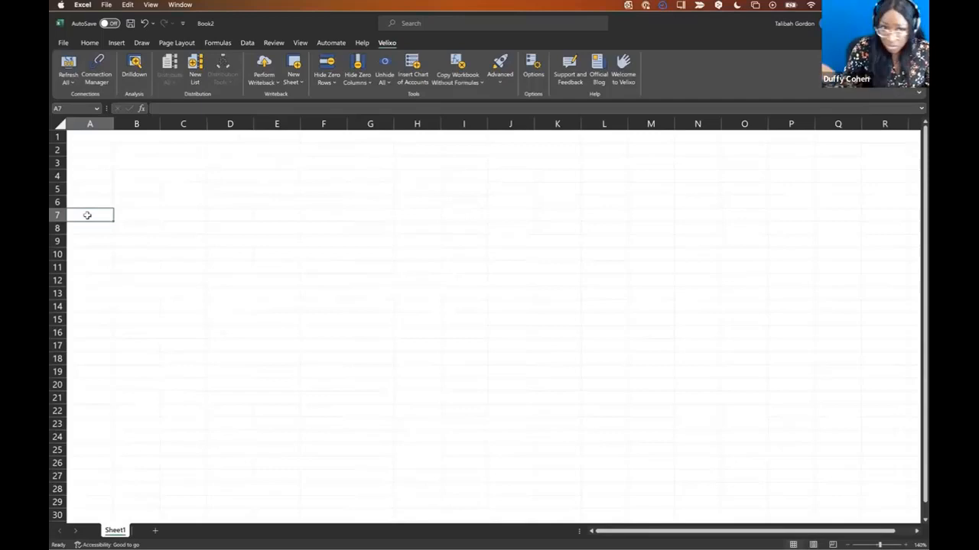
pyautogui.write('code')
pyautogui.click(82, 216)
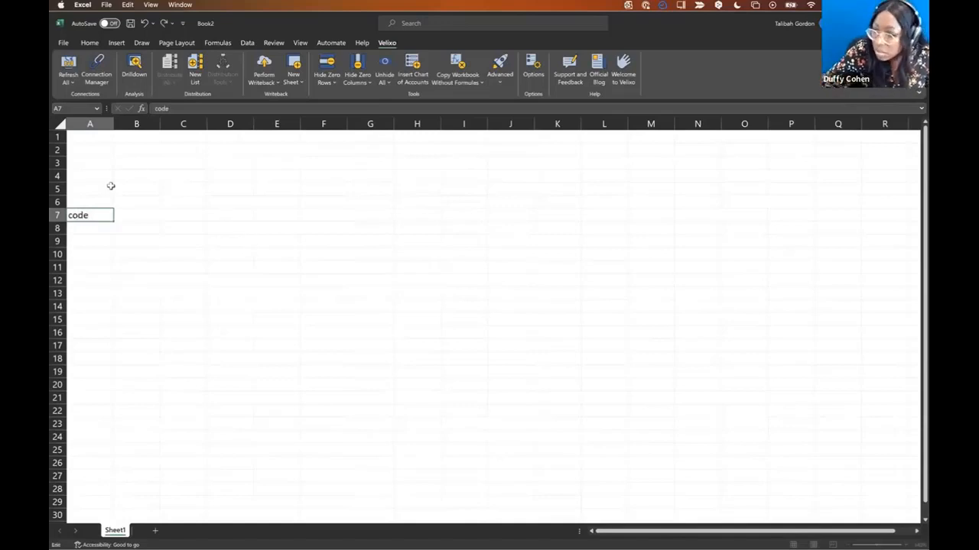
pyautogui.press('Home')
pyautogui.press('Delete')
pyautogui.write('C')
pyautogui.click(126, 215)
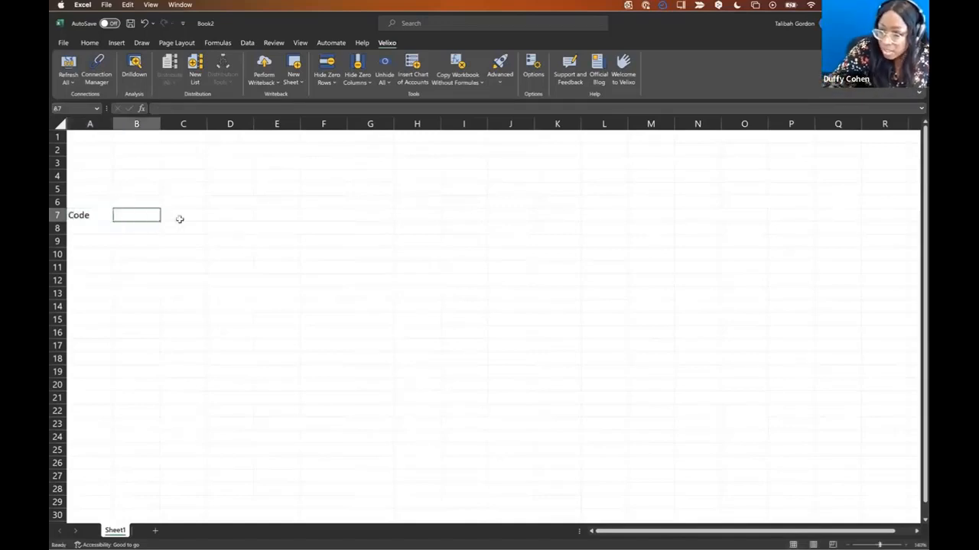
pyautogui.write('Name')
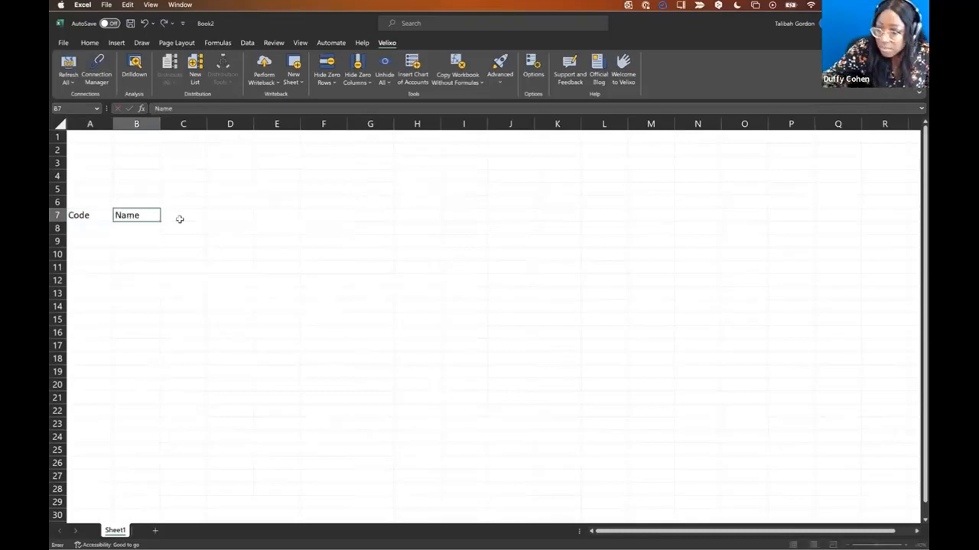
pyautogui.click(183, 218)
pyautogui.write('Balance')
pyautogui.click(212, 215)
# - Make the A7:C7 headers bold and underlined
pyautogui.click(198, 215)
pyautogui.hotkey('shift', 'Left')
pyautogui.hotkey('shift', 'Left')
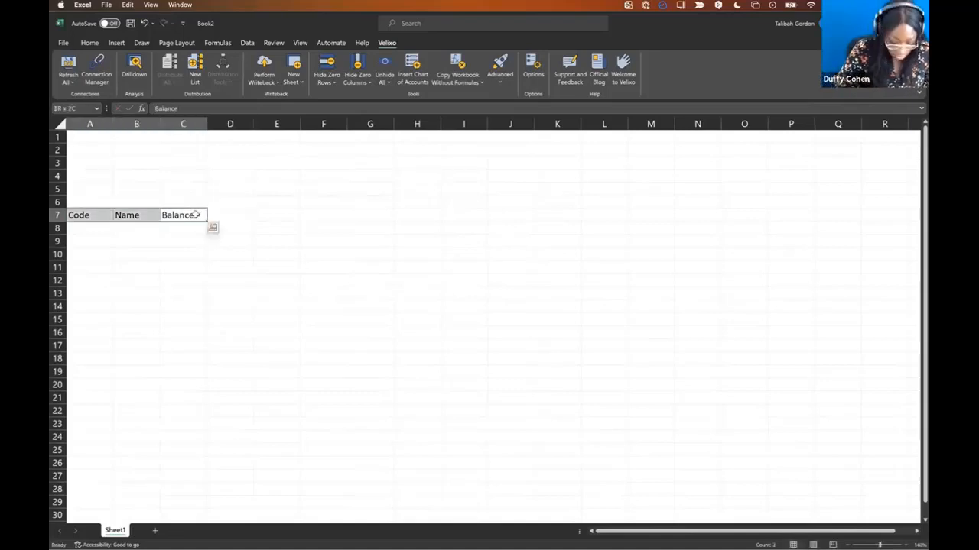
pyautogui.press('super+b')
pyautogui.press('super+u')
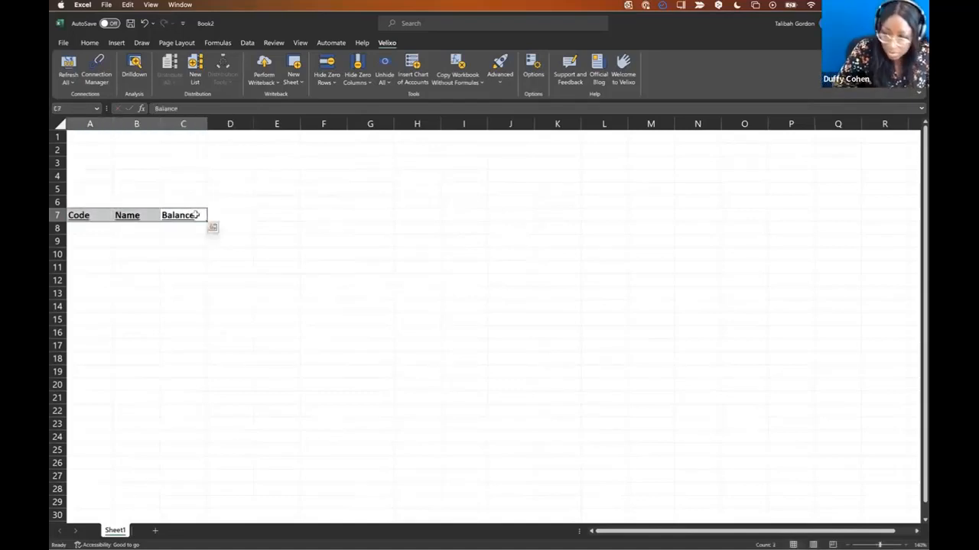
pyautogui.click(105, 228)
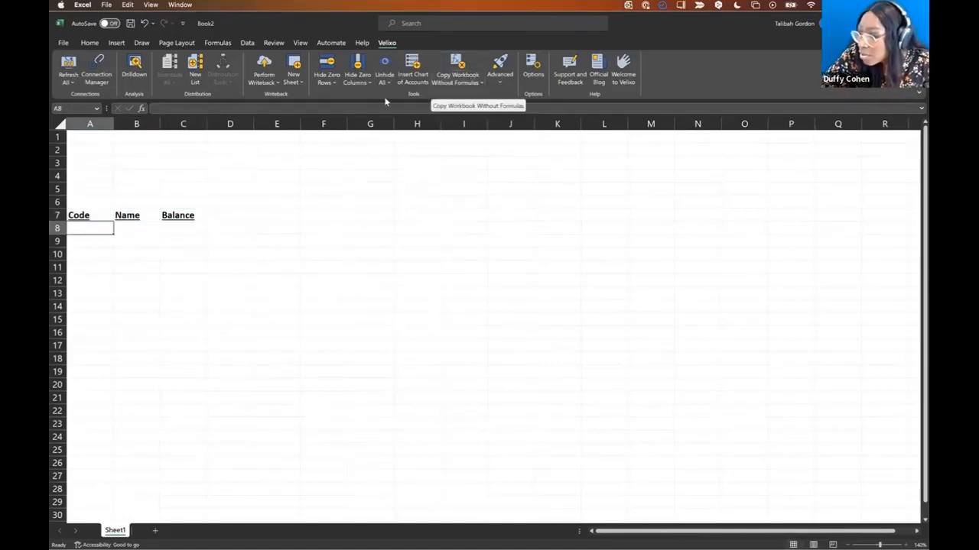
# - Insert the demo account codes from A8 and fill names with =ACCOUNTNAME("demo",A8#) in B8
pyautogui.click(414, 76)
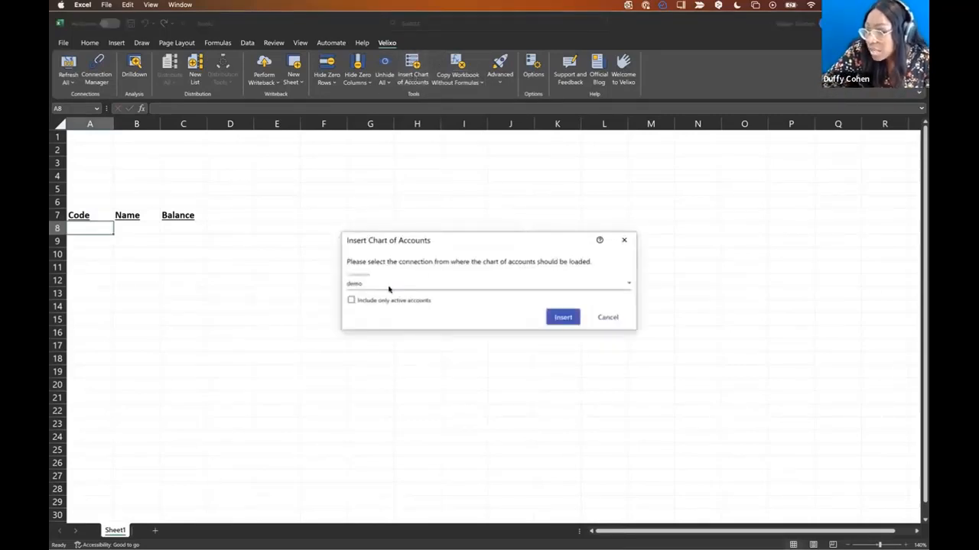
pyautogui.click(563, 318)
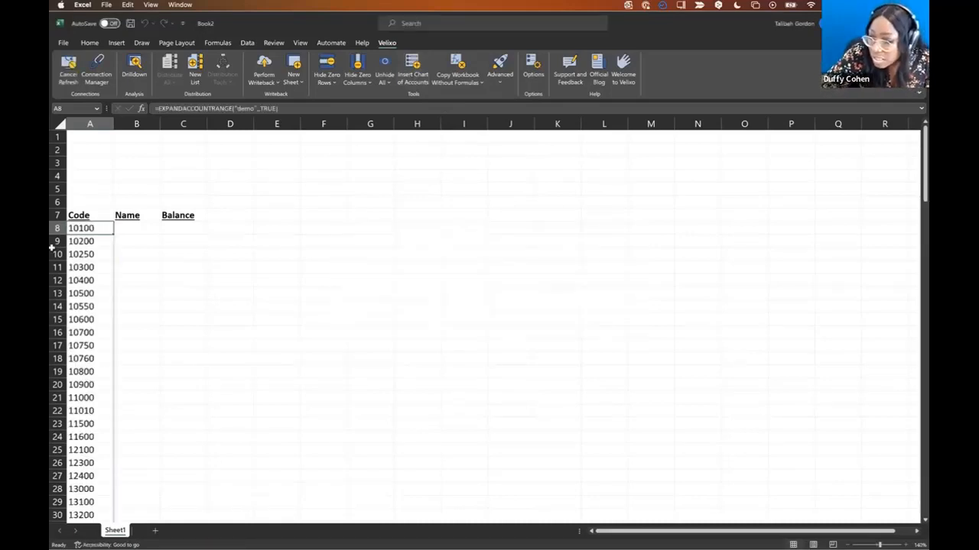
pyautogui.click(157, 227)
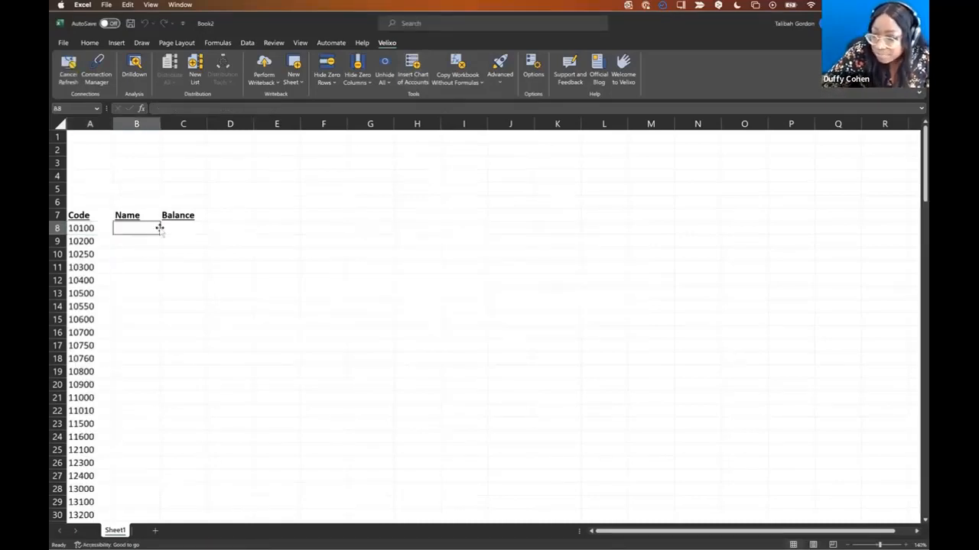
pyautogui.write('=accountn')
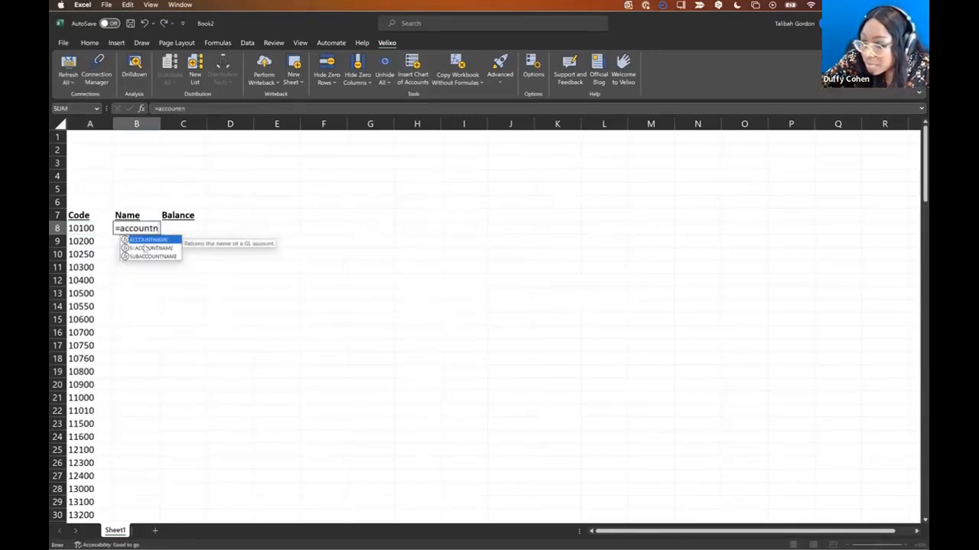
pyautogui.doubleClick(142, 241)
pyautogui.click(92, 228)
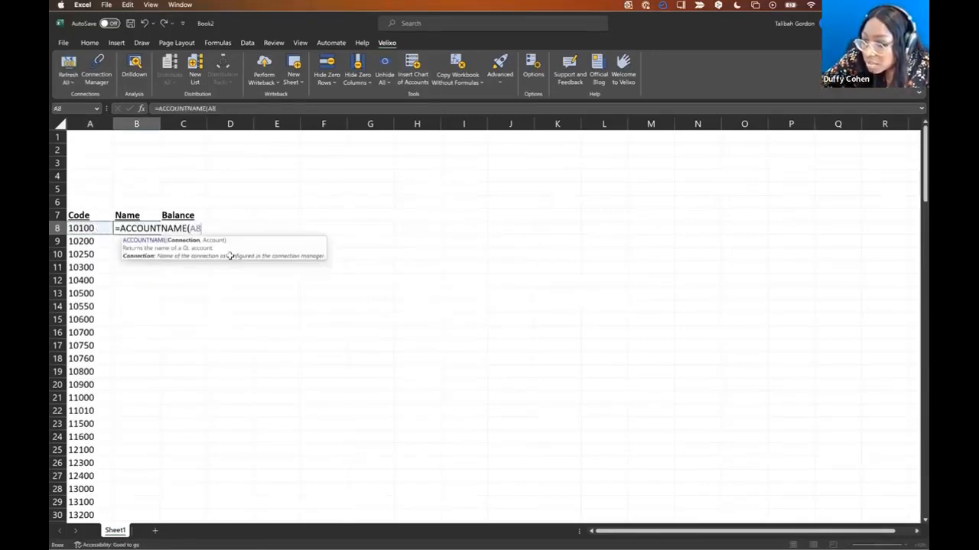
pyautogui.press('BackSpace')
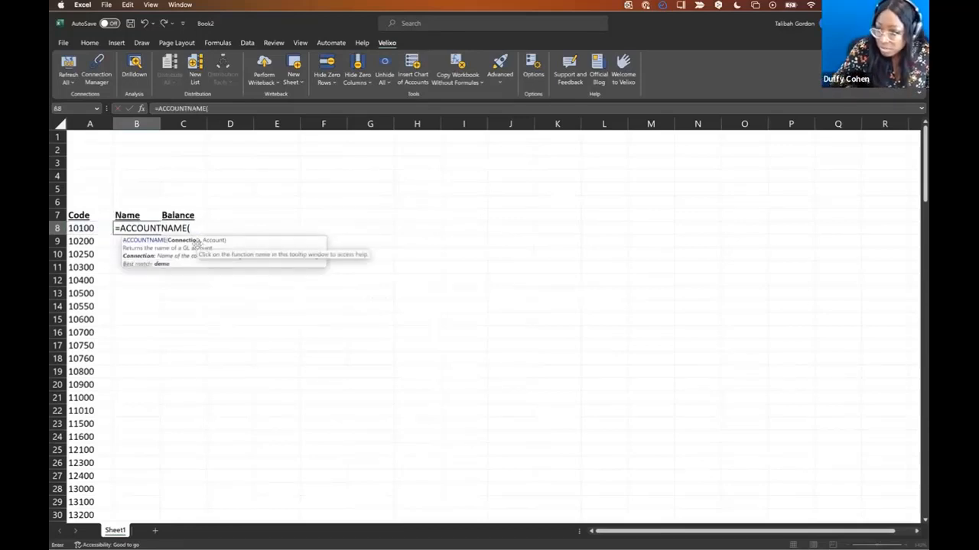
pyautogui.write('"demo",')
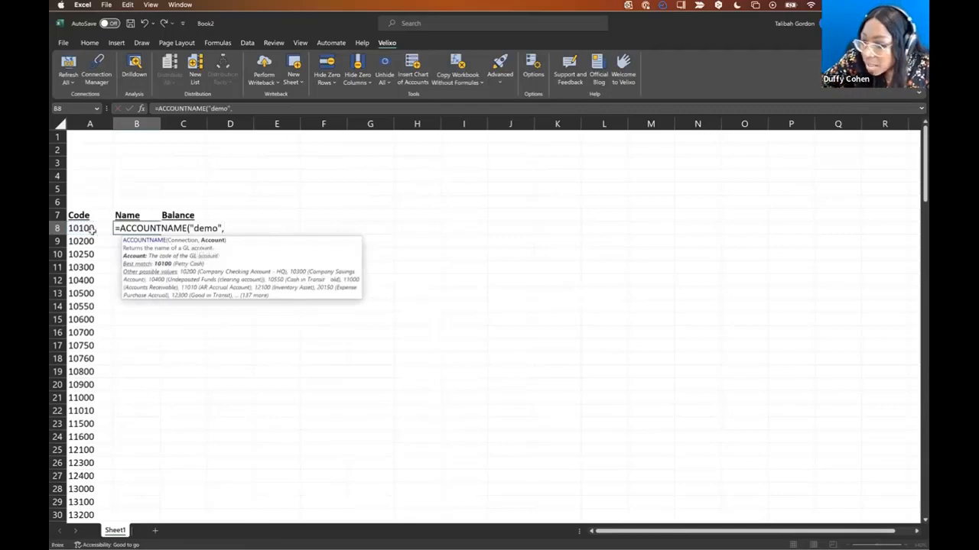
pyautogui.click(92, 232)
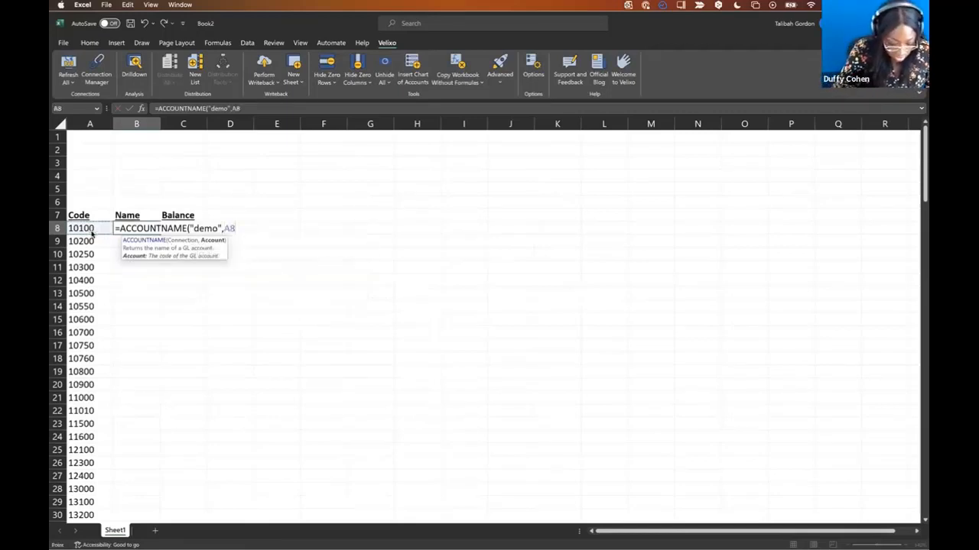
pyautogui.write('#')
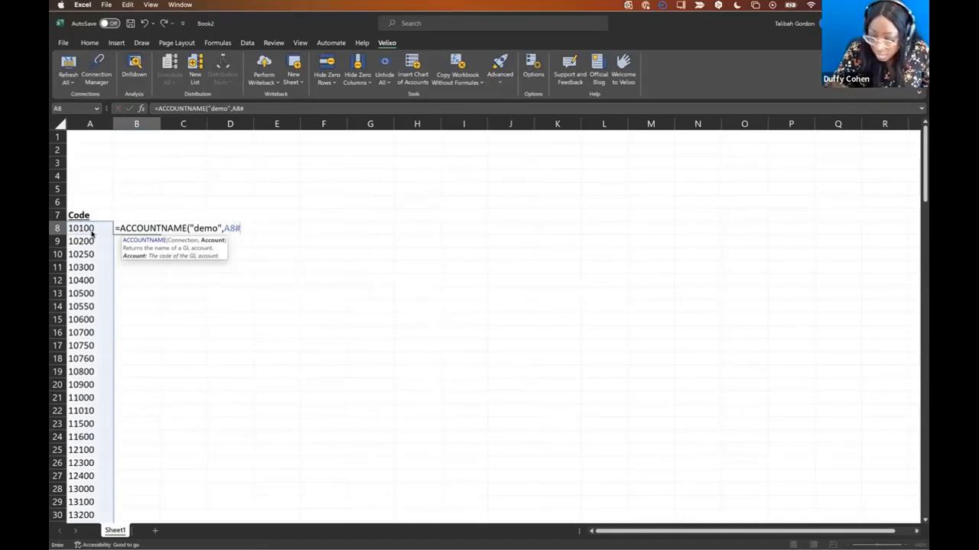
pyautogui.write(')')
pyautogui.press('Return')
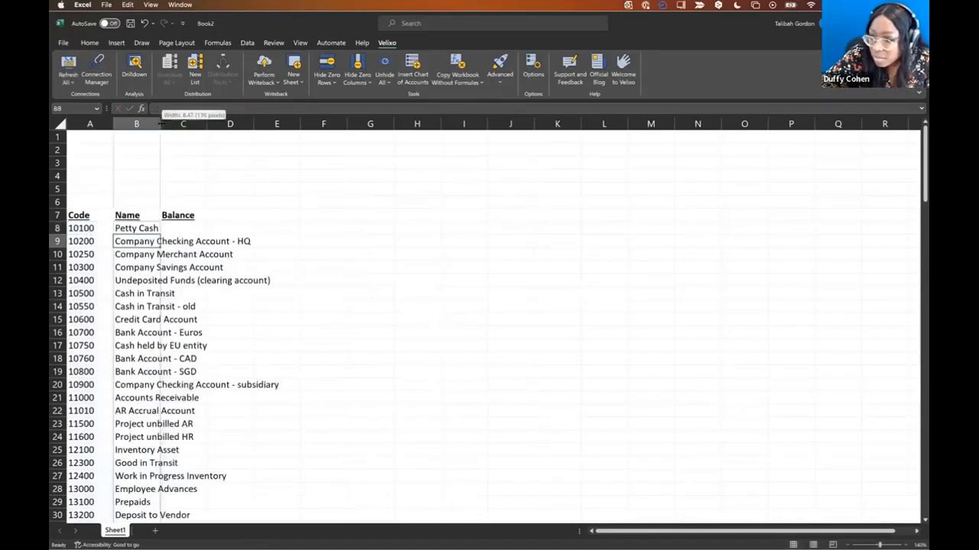
# - Widen column B so the account names fit
pyautogui.moveTo(160, 124); pyautogui.dragTo(357, 124)
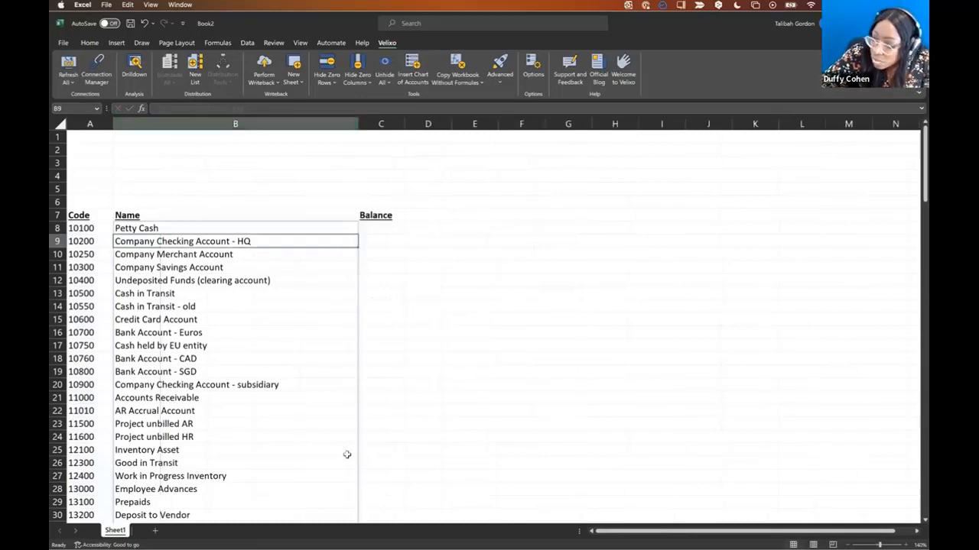
pyautogui.moveTo(345, 458); pyautogui.dragTo(387, 397)
pyautogui.click(394, 269)
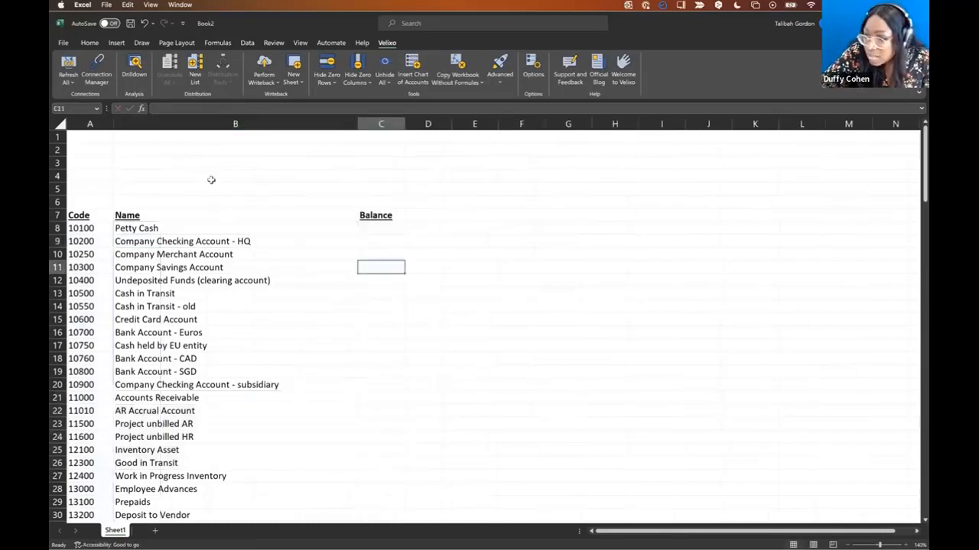
# - Label cells B1, B2 and B3 as Ledger, Subaccount and Financial Period
pyautogui.click(247, 134)
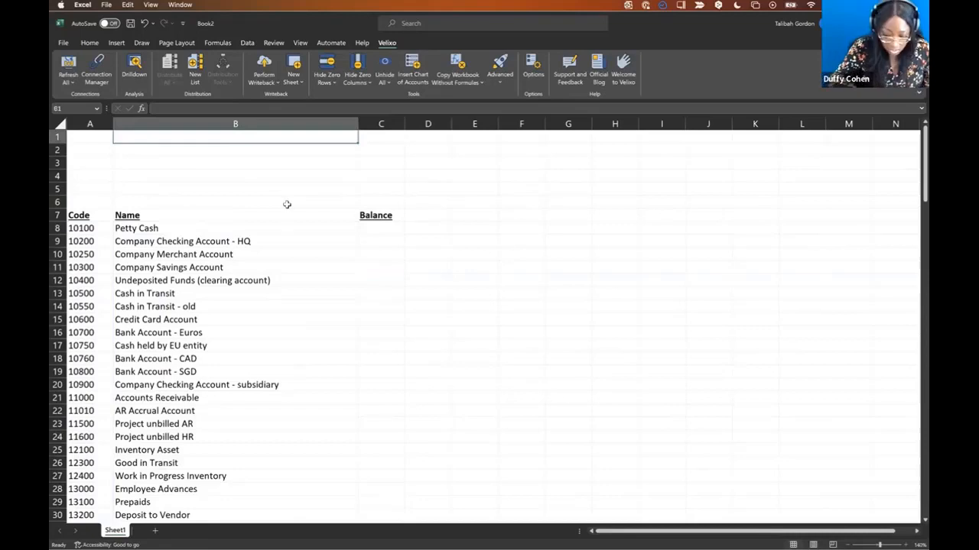
pyautogui.write('Ledger')
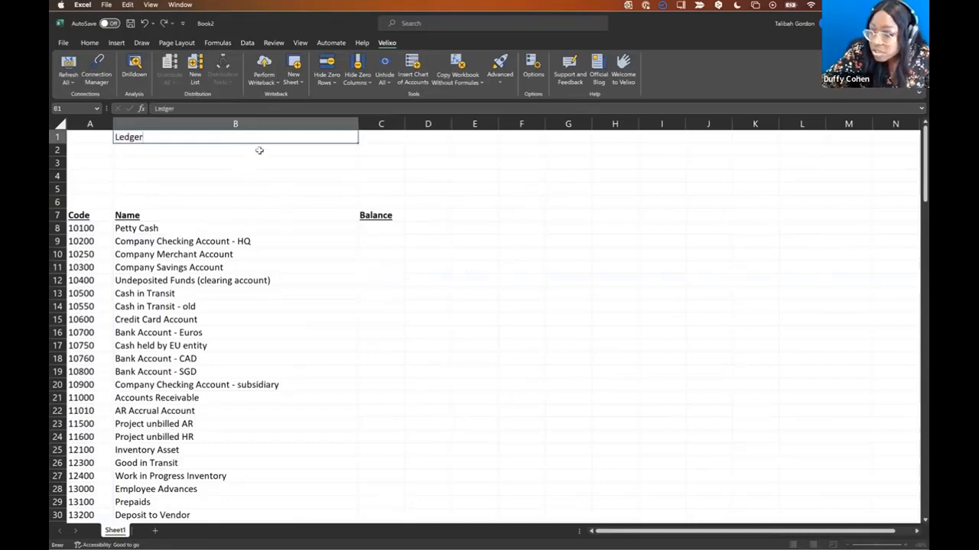
pyautogui.click(259, 151)
pyautogui.write('Subaccount')
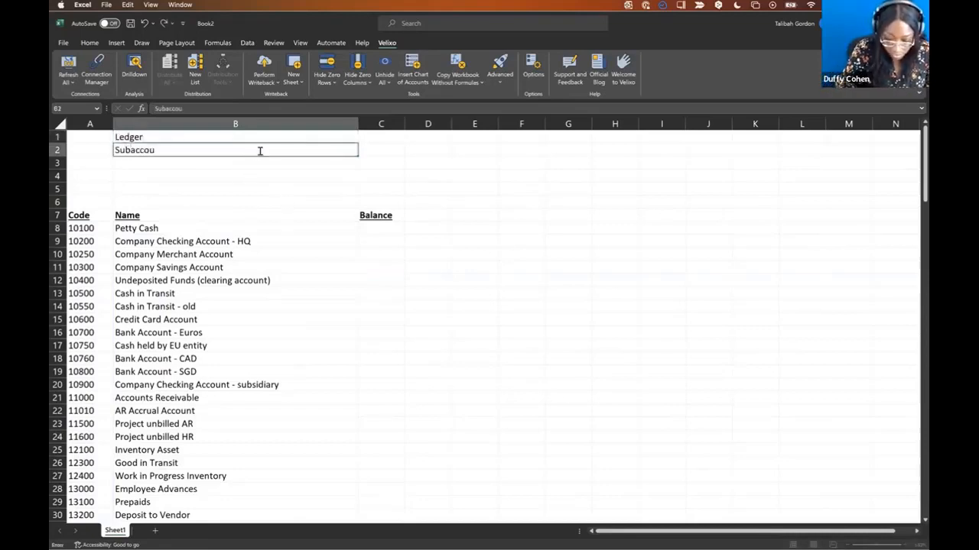
pyautogui.click(197, 163)
pyautogui.write('Financial')
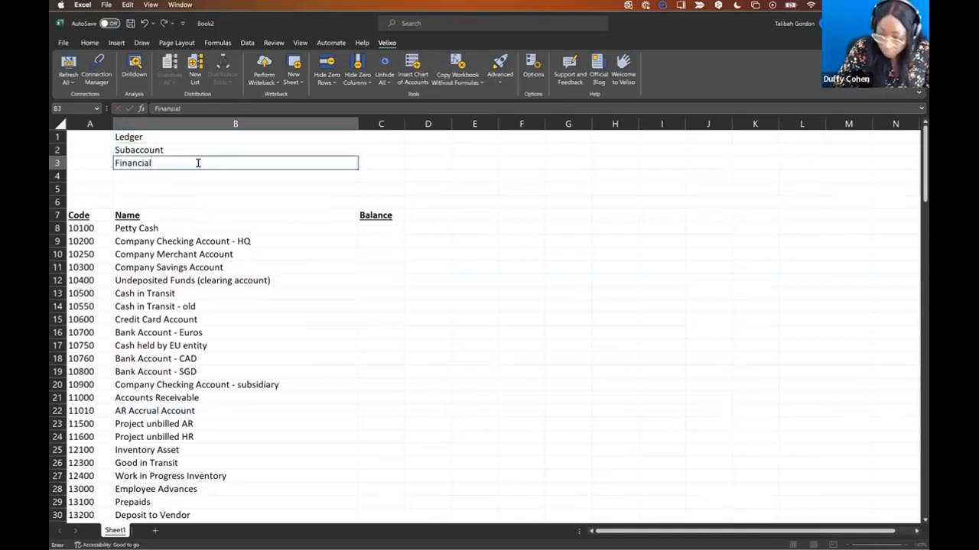
pyautogui.write(' Period')
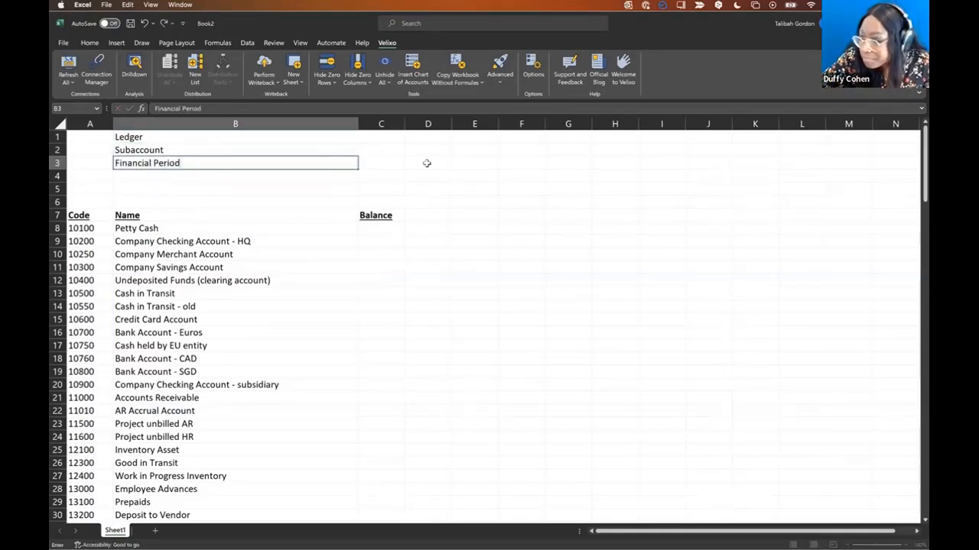
pyautogui.click(426, 163)
pyautogui.click(381, 140)
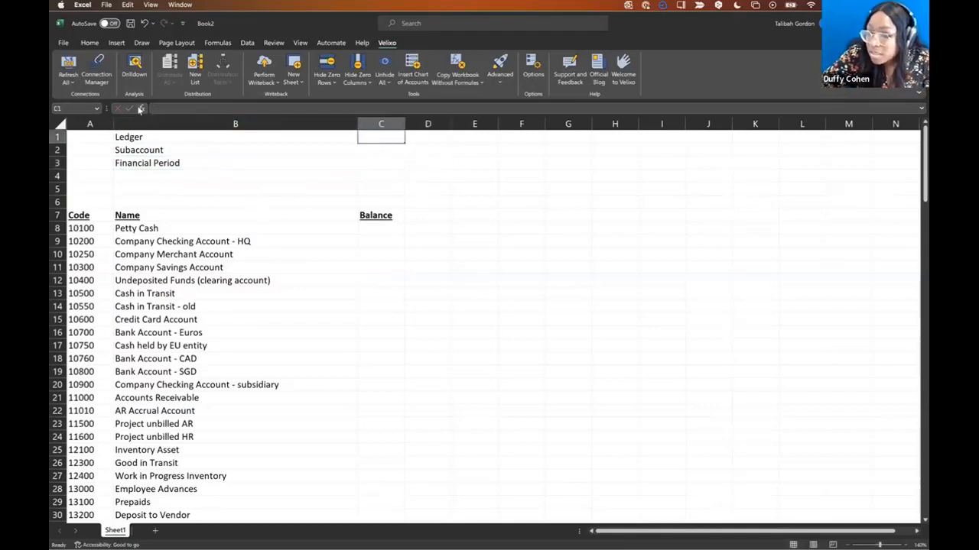
# - For C1, pick ACCOUNTENDINGBALANCE from the Velixo General Ledger category and open its help
pyautogui.click(140, 109)
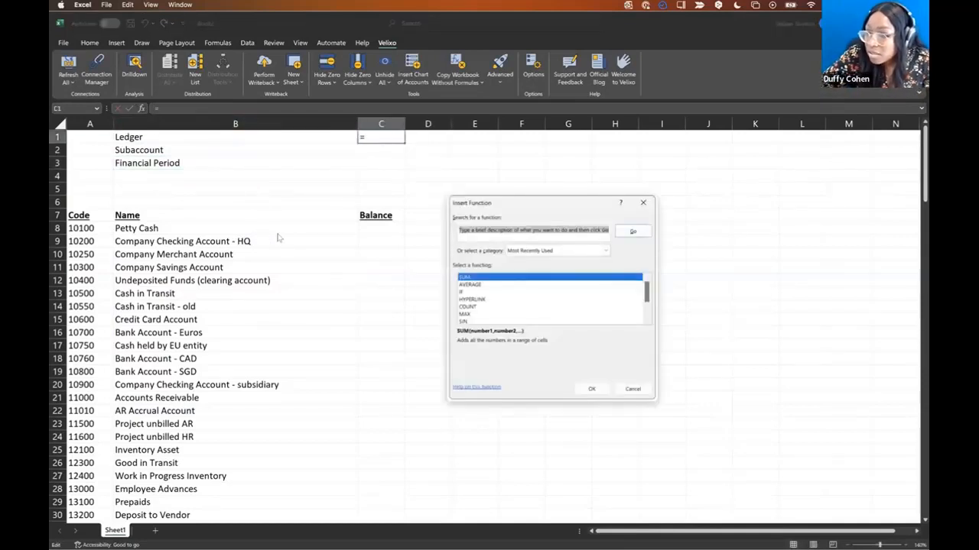
pyautogui.click(569, 252)
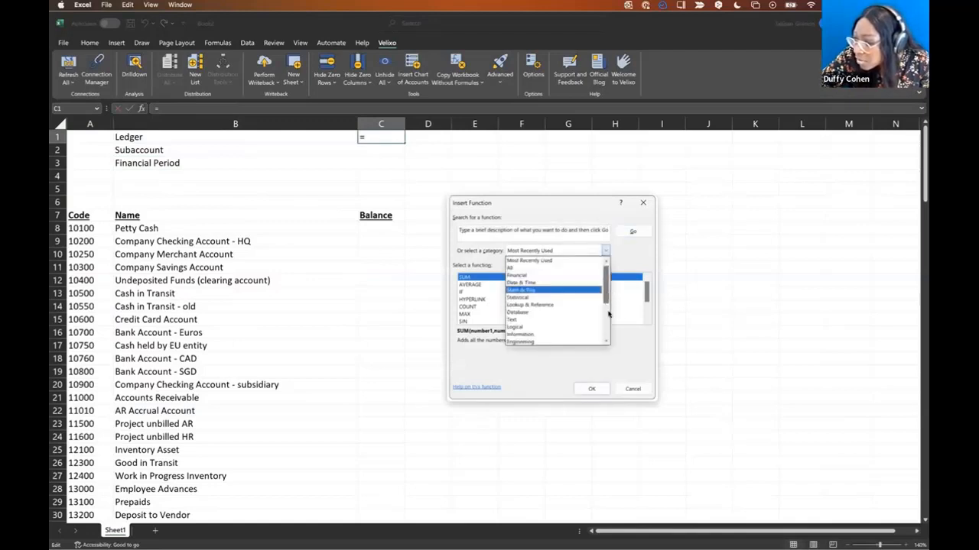
pyautogui.scroll(-4, 536, 306)
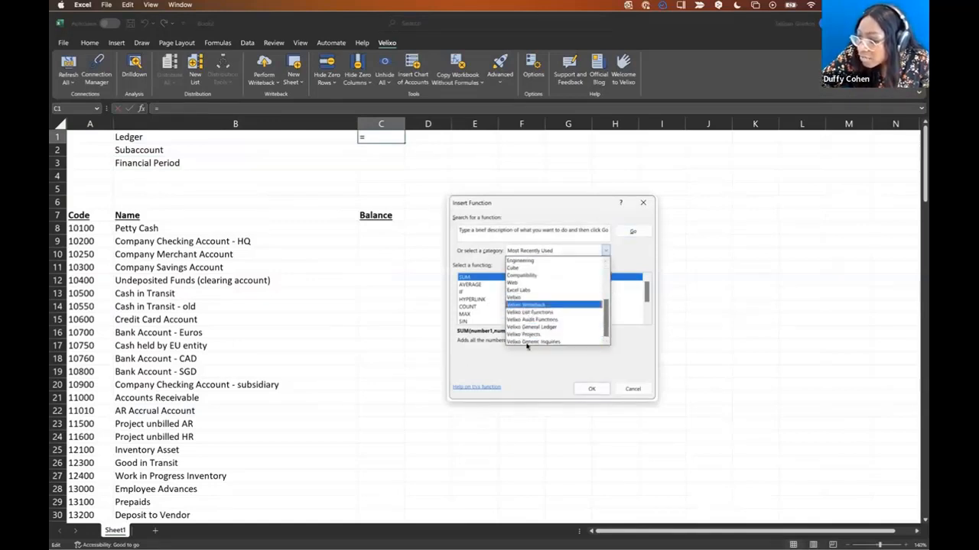
pyautogui.click(543, 327)
pyautogui.click(508, 315)
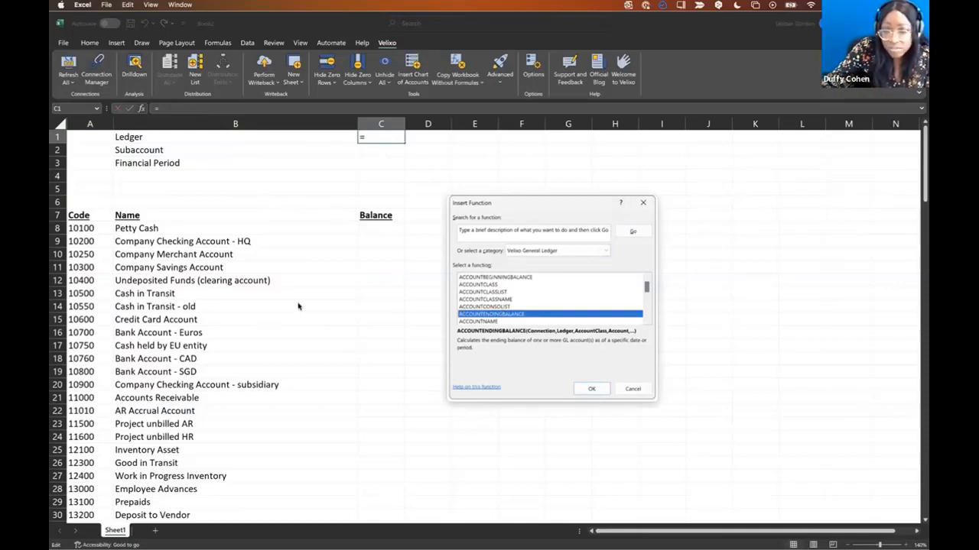
pyautogui.click(491, 390)
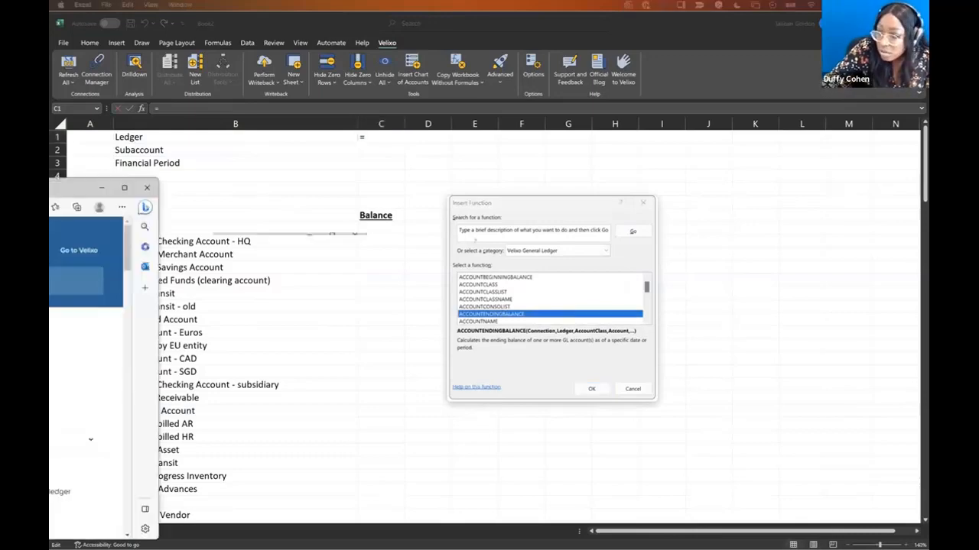
# - Read through the ACCOUNTENDINGBALANCE help article in Edge, then minimize Edge back to Excel
pyautogui.moveTo(504, 237); pyautogui.dragTo(537, 115)
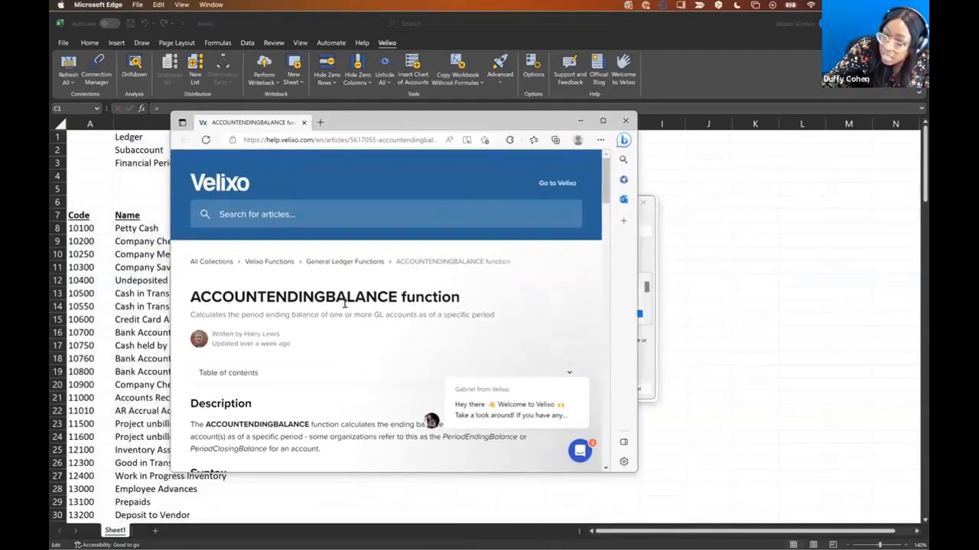
pyautogui.scroll(-15, 340, 358)
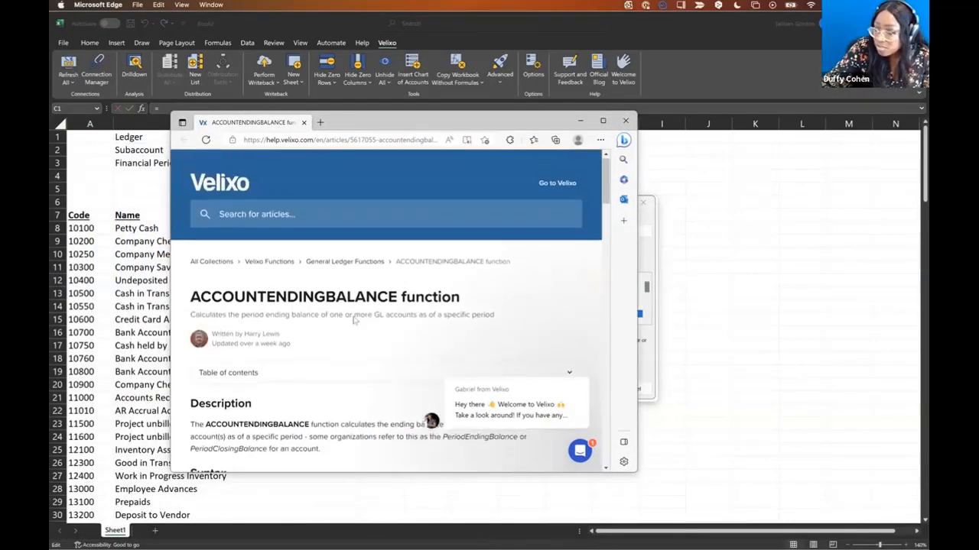
pyautogui.scroll(-20, 351, 319)
pyautogui.scroll(-5, 353, 321)
pyautogui.scroll(10, 353, 321)
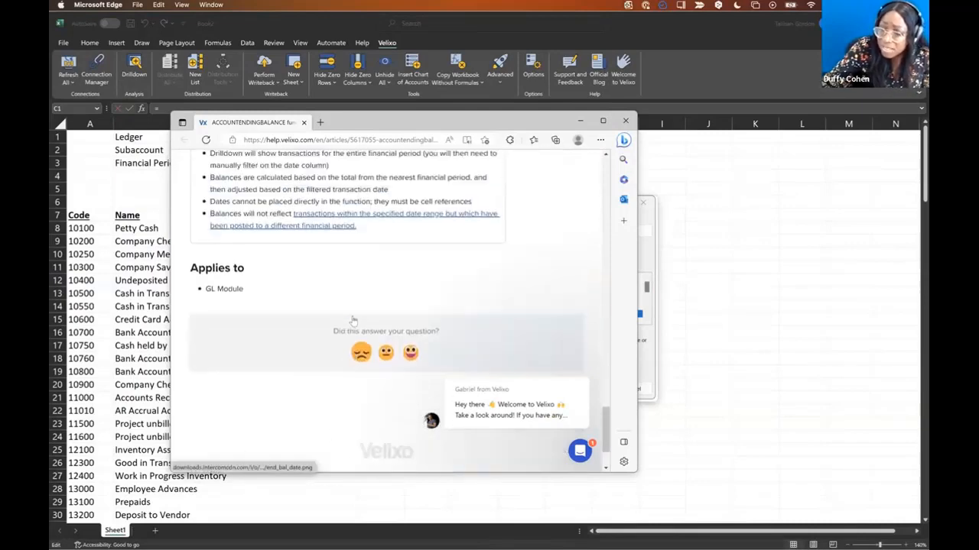
pyautogui.scroll(-5, 353, 321)
pyautogui.scroll(-4, 353, 321)
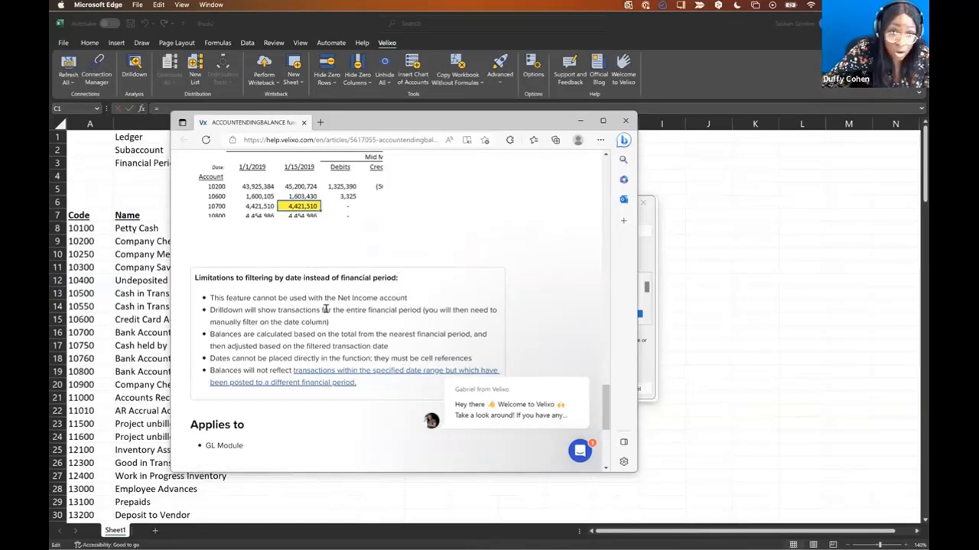
pyautogui.scroll(15, 390, 277)
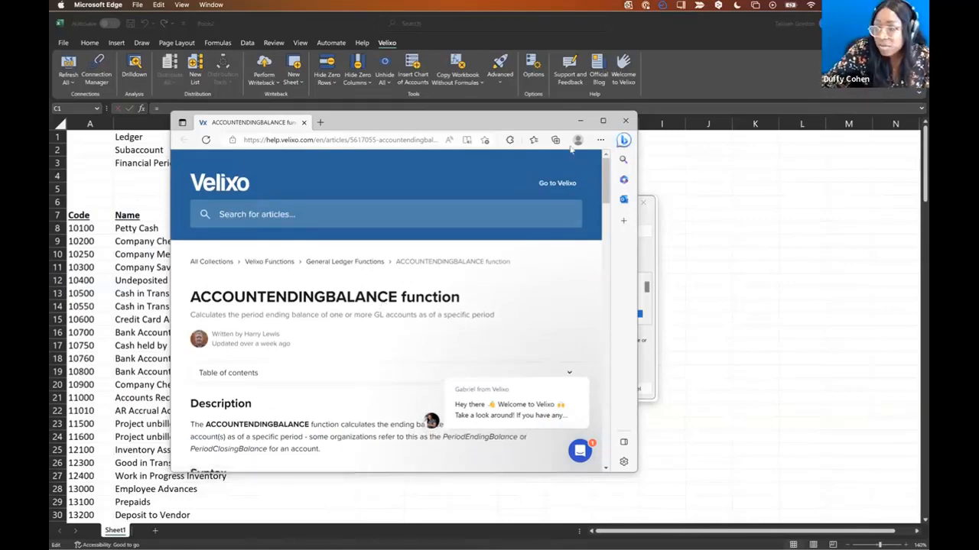
pyautogui.click(580, 120)
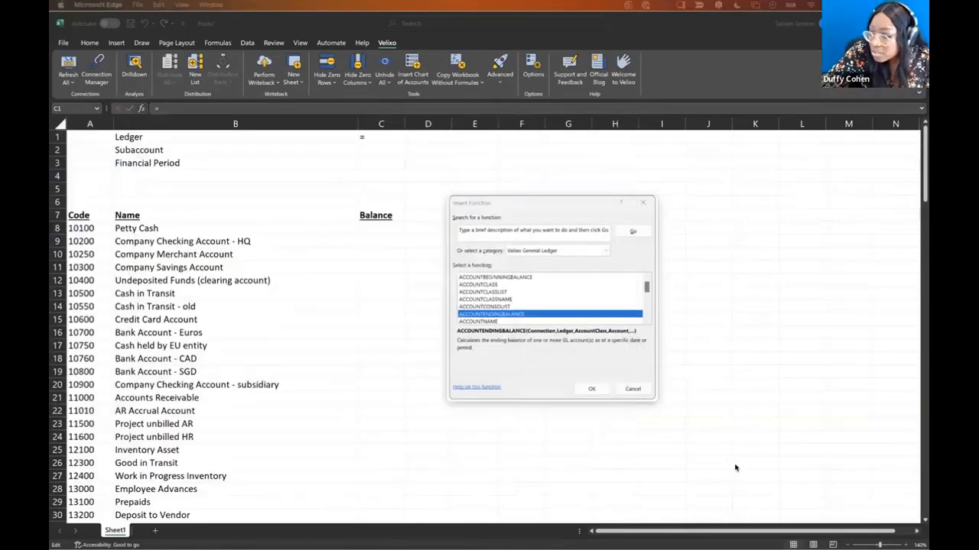
# - Start an ACCOUNTENDINGBALANCE formula with Connection demo and Ledger C1, then cancel it
pyautogui.doubleClick(574, 315)
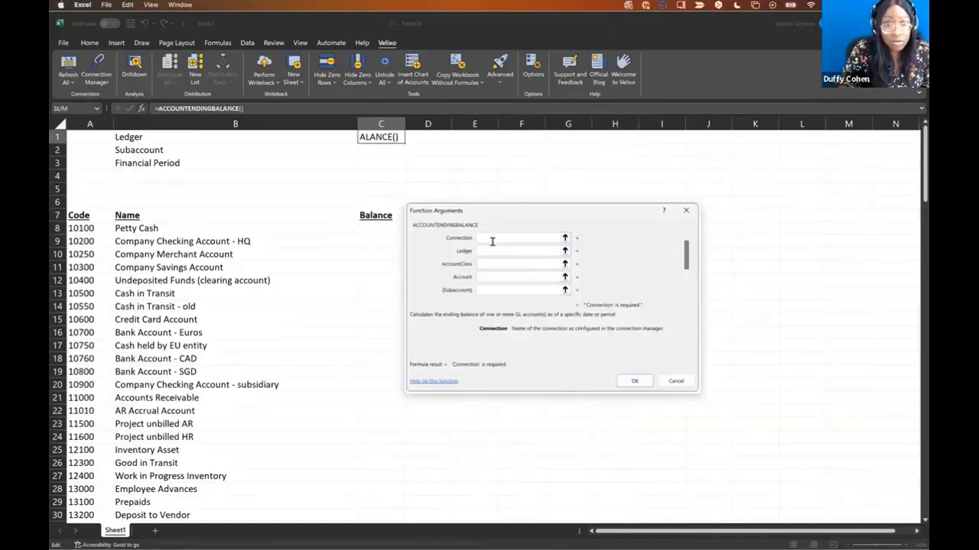
pyautogui.write('demo')
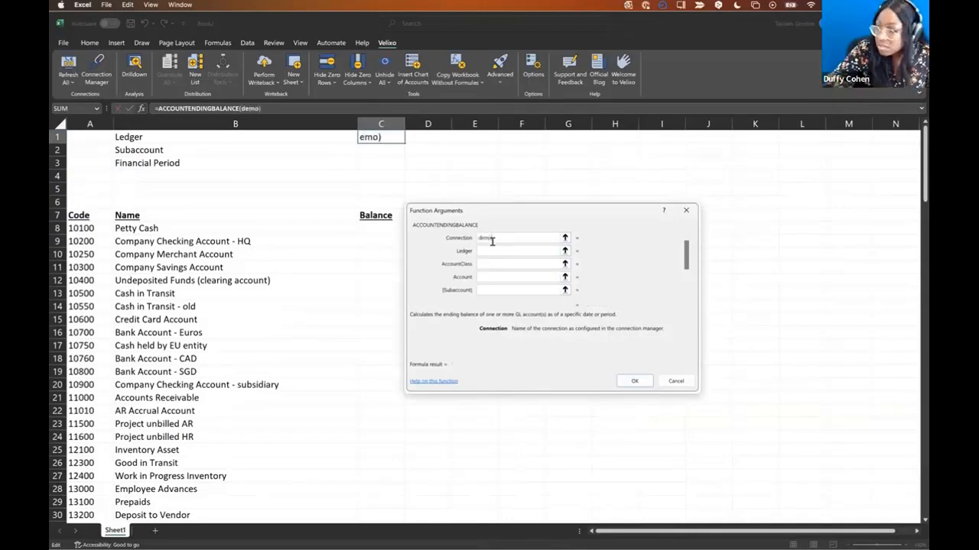
pyautogui.click(493, 254)
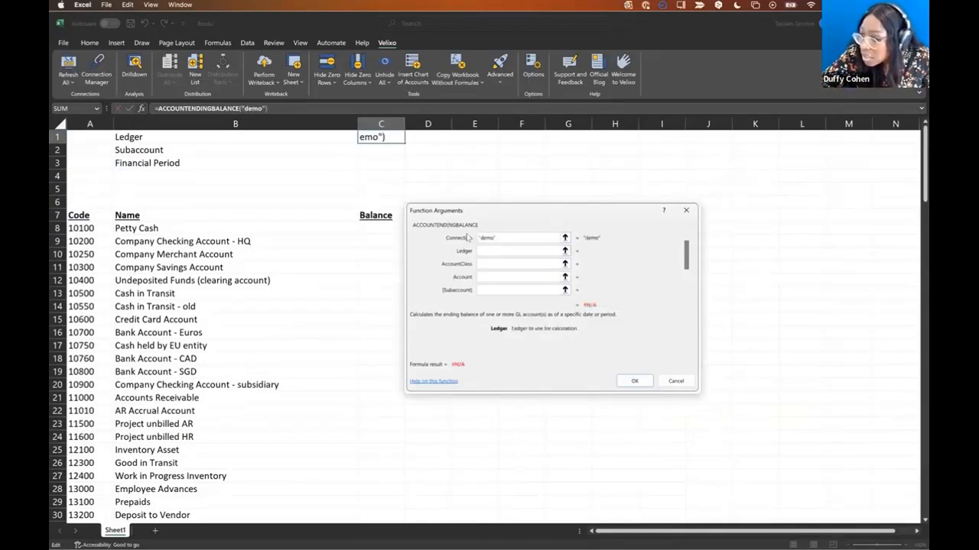
pyautogui.click(400, 140)
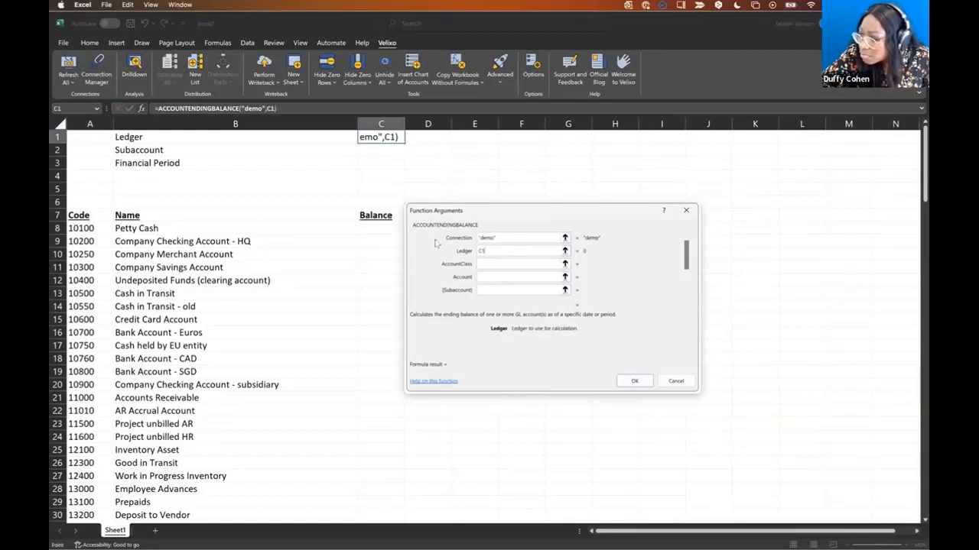
pyautogui.press('Escape')
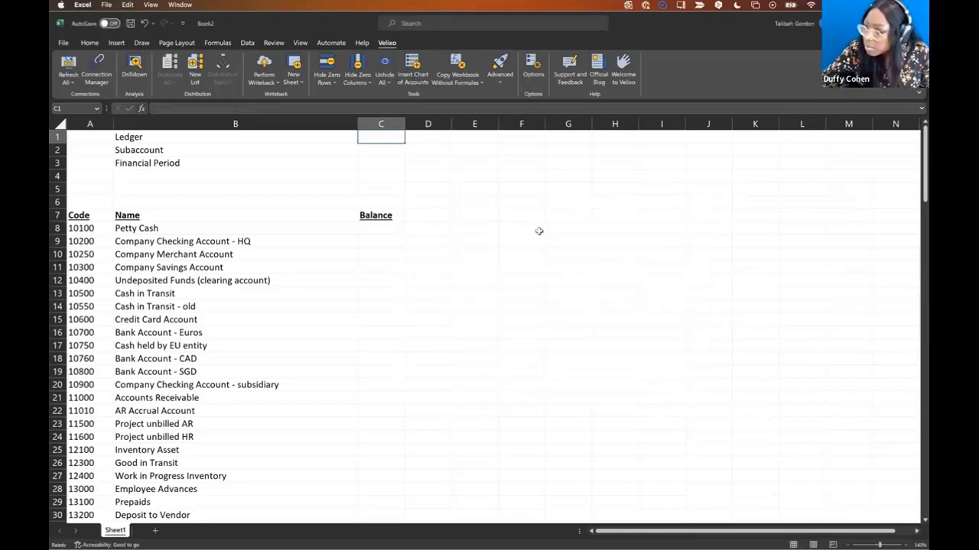
# - Enter Actual as the Ledger in C1 and the financial period in C3
pyautogui.click(573, 203)
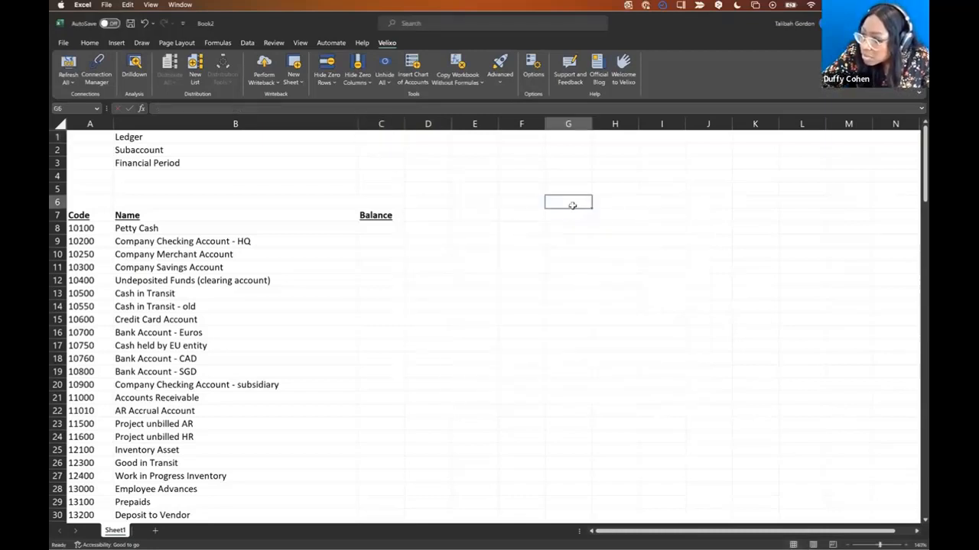
pyautogui.click(386, 139)
pyautogui.write('Actual')
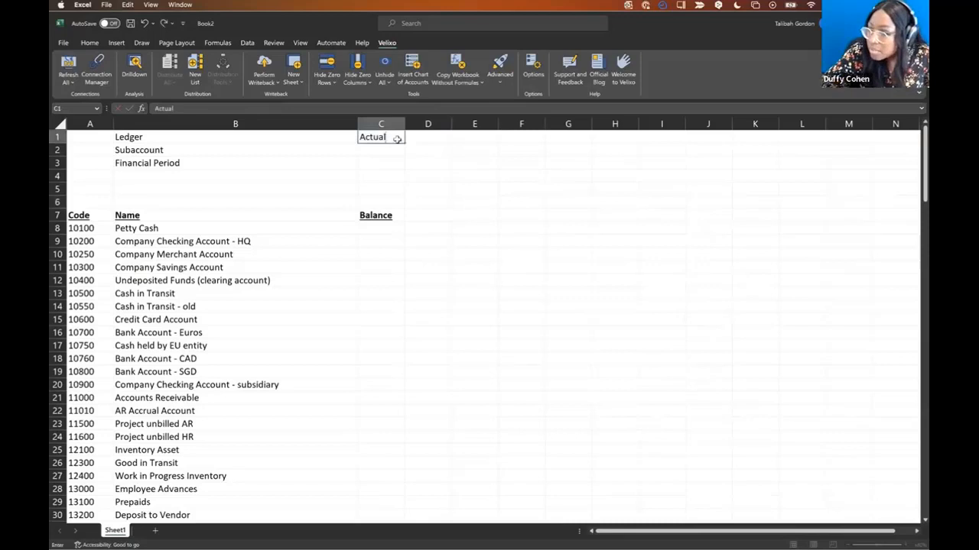
pyautogui.click(443, 183)
pyautogui.click(386, 165)
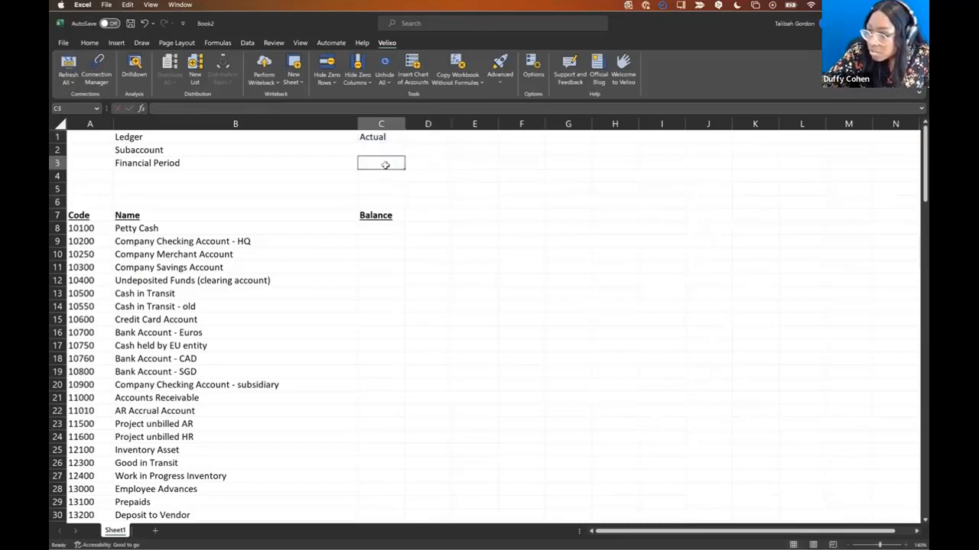
pyautogui.write('120-2020')
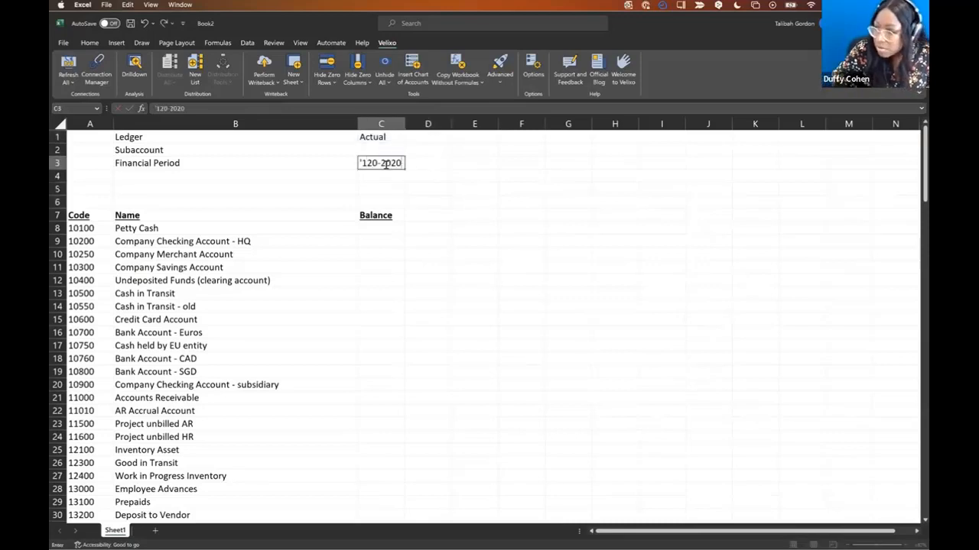
pyautogui.press('Return')
# - Correct the C3 period from 120-2020 to 12-2020 and open Insert Function for C8
pyautogui.click(382, 229)
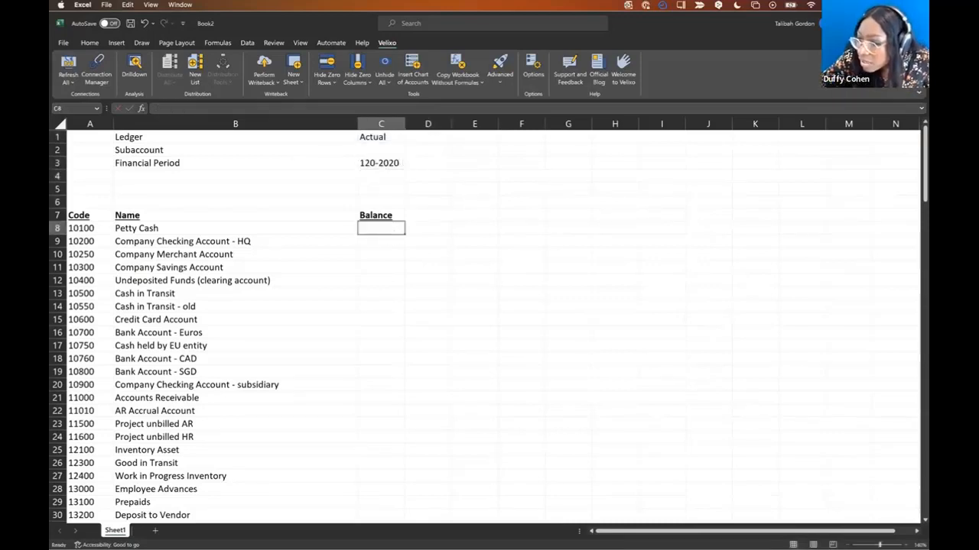
pyautogui.click(141, 108)
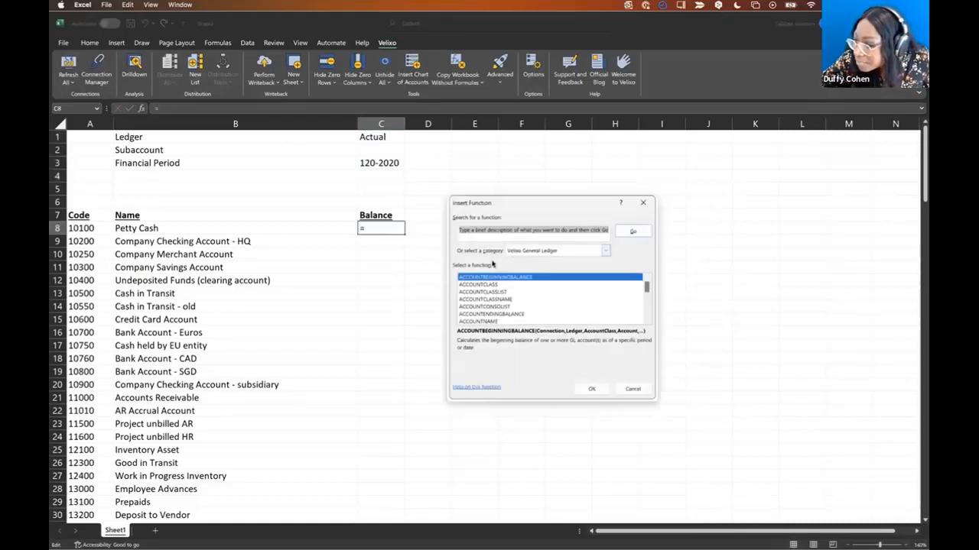
pyautogui.click(643, 203)
pyautogui.click(390, 161)
pyautogui.doubleClick(367, 164)
pyautogui.press('BackSpace')
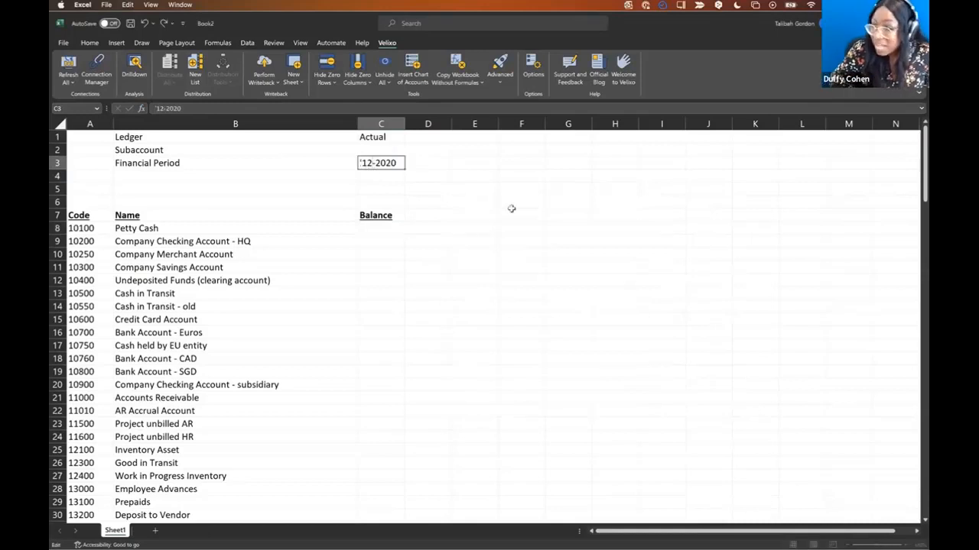
pyautogui.press('Return')
pyautogui.click(383, 231)
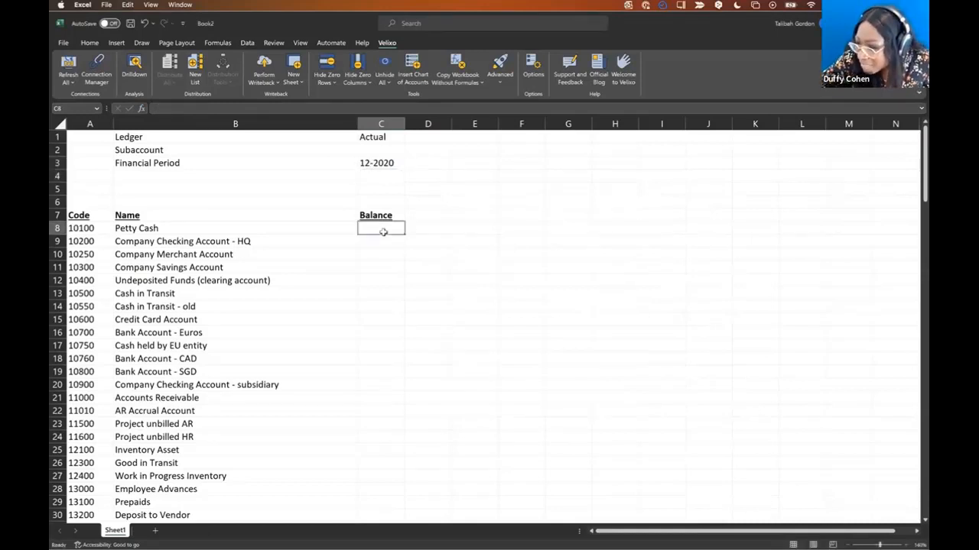
pyautogui.click(142, 109)
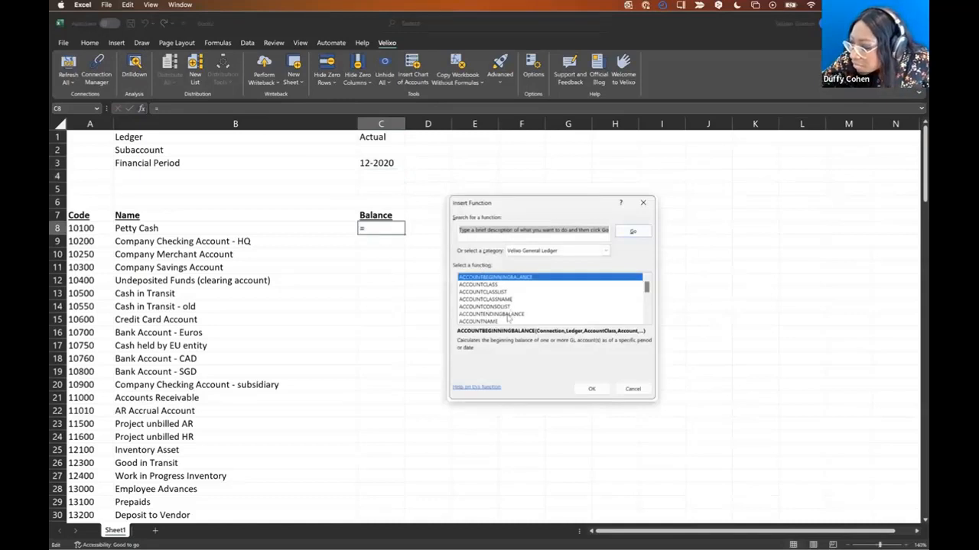
# - Set ACCOUNTENDINGBALANCE arguments: Connection demo, Ledger C1, Account A8, Subaccount C2, with row locks
pyautogui.doubleClick(513, 314)
pyautogui.write('demo')
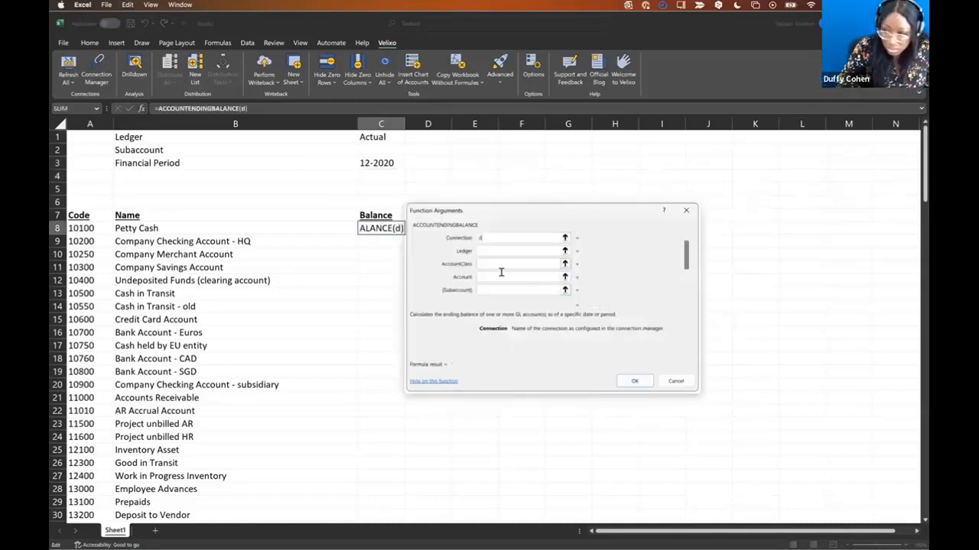
pyautogui.click(494, 252)
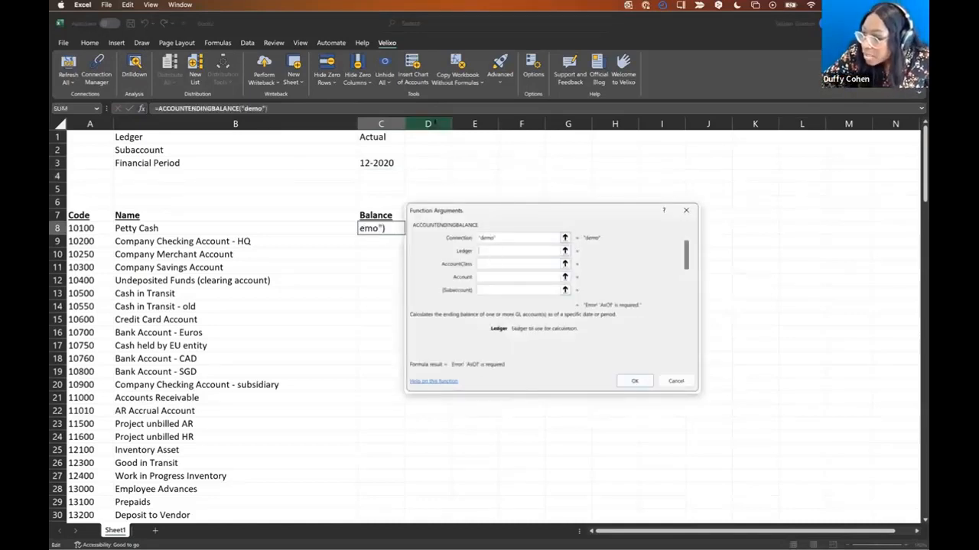
pyautogui.click(387, 137)
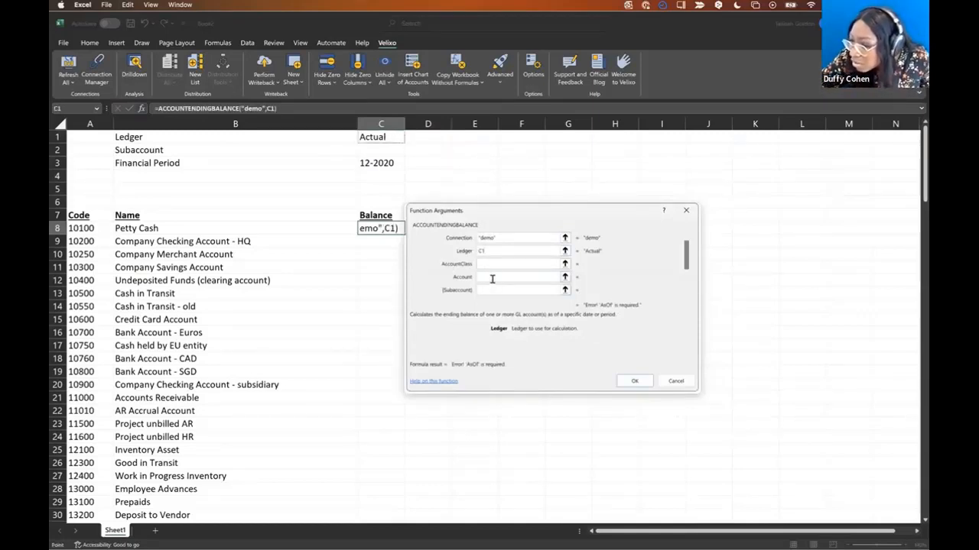
pyautogui.click(487, 277)
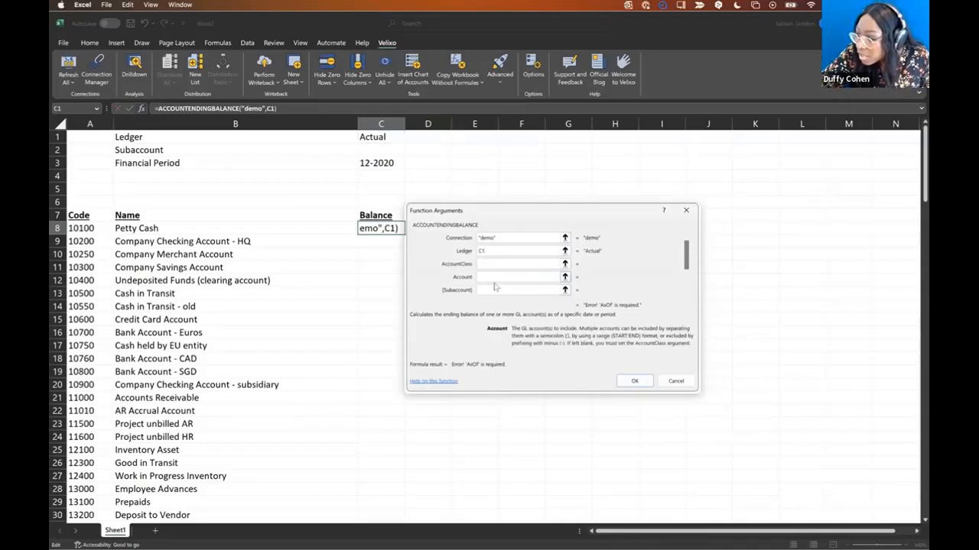
pyautogui.click(103, 230)
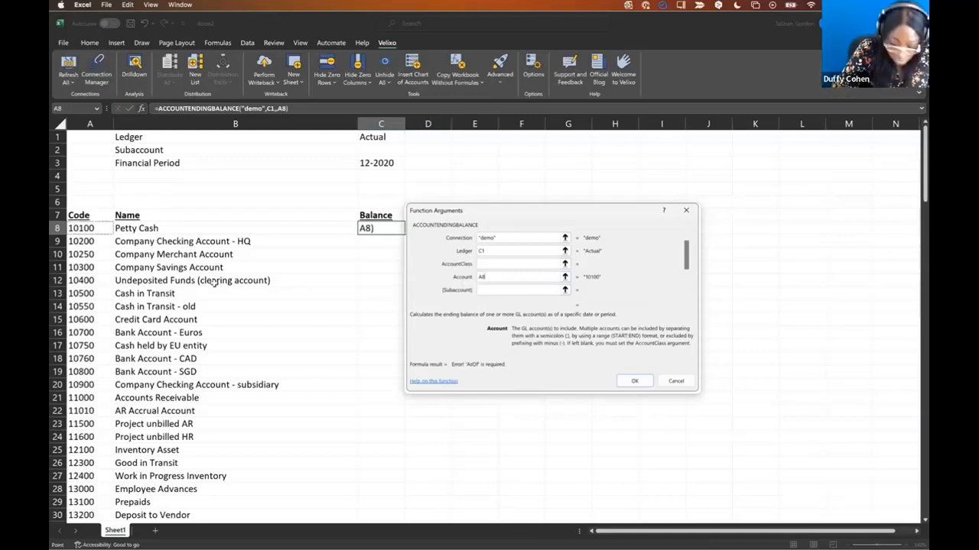
pyautogui.press('F4')
pyautogui.press('F4')
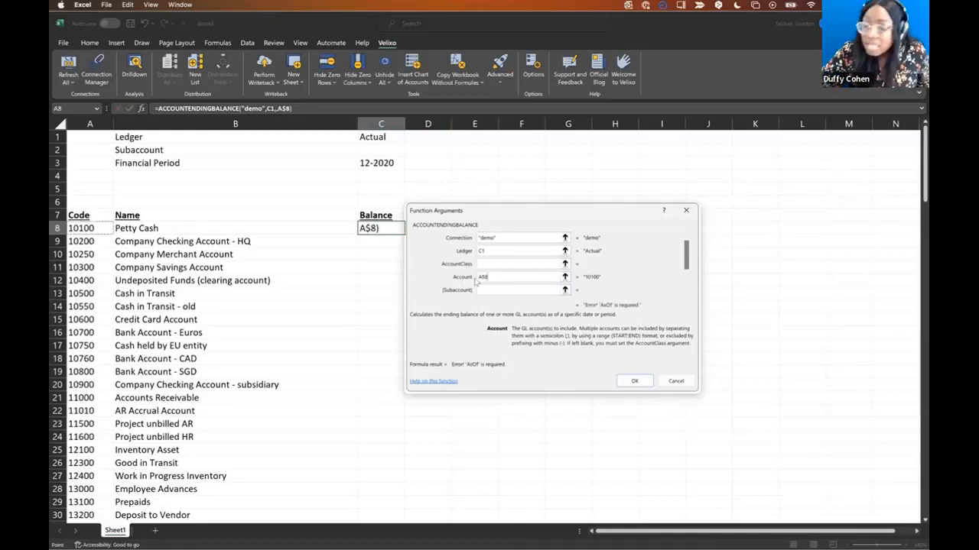
pyautogui.click(484, 290)
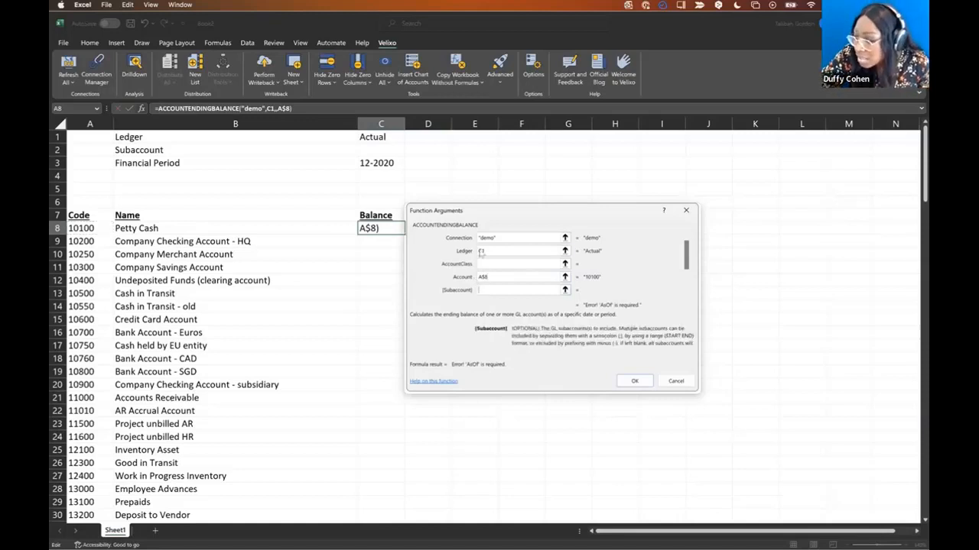
pyautogui.click(389, 153)
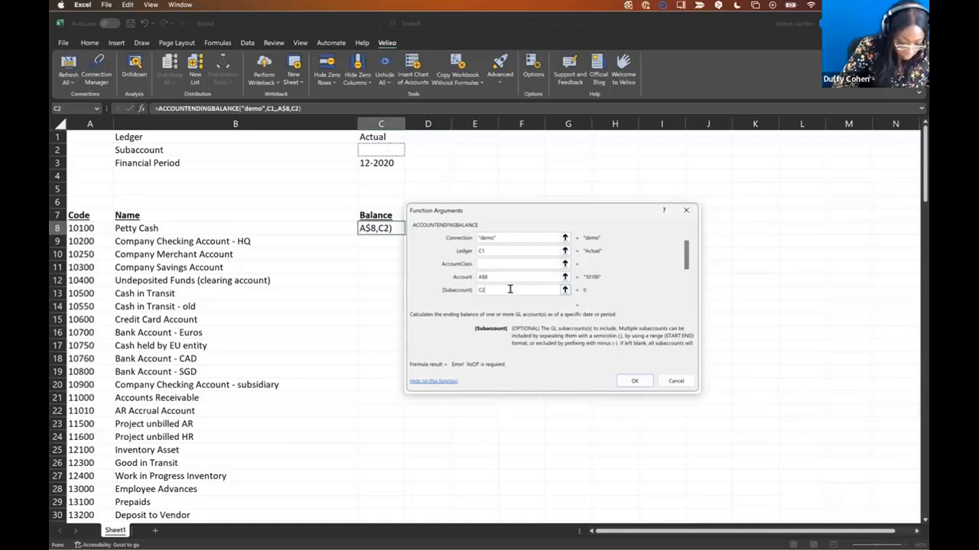
pyautogui.press('F4')
pyautogui.press('F4')
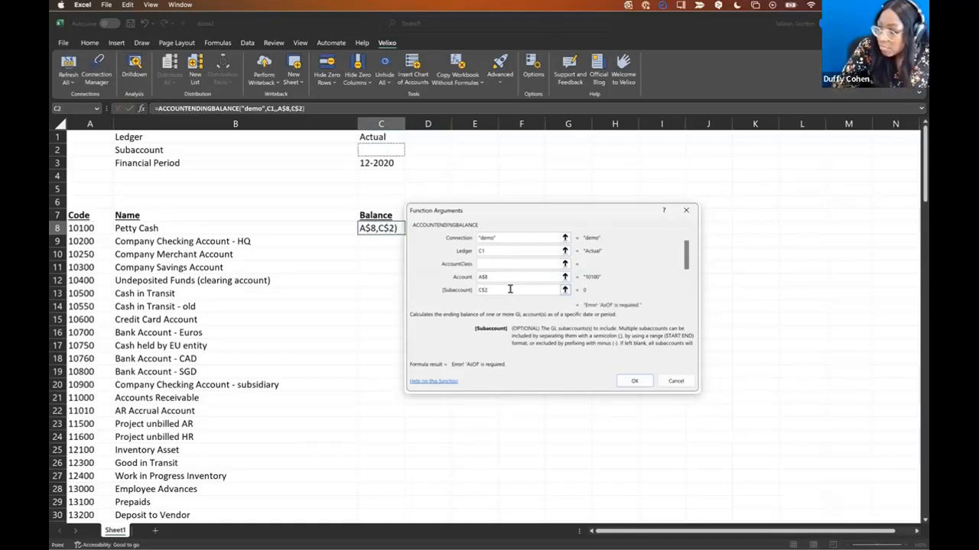
# - Adjust the Ledger and Account references with F4, set AsOf to C3, and confirm
pyautogui.click(525, 252)
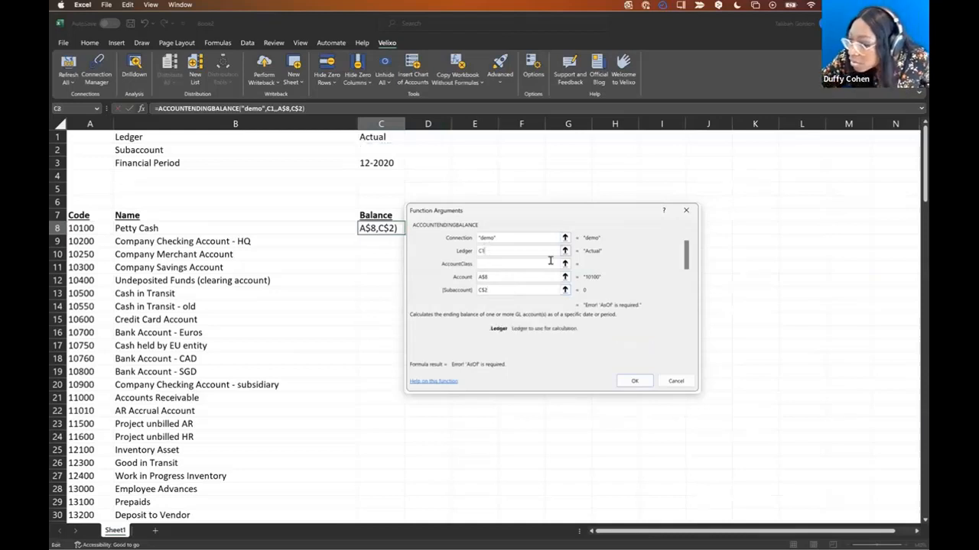
pyautogui.press('F4')
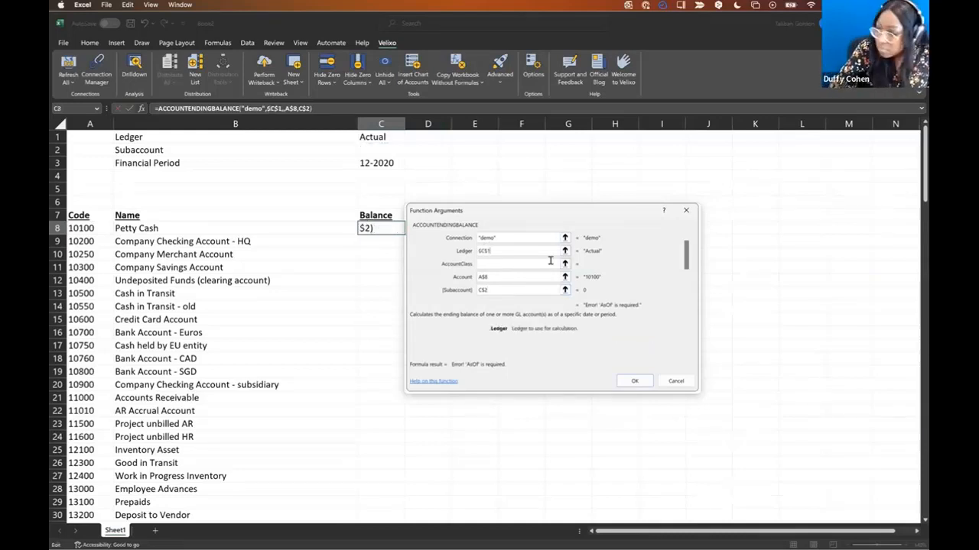
pyautogui.press('F4')
pyautogui.moveTo(499, 279); pyautogui.dragTo(443, 278)
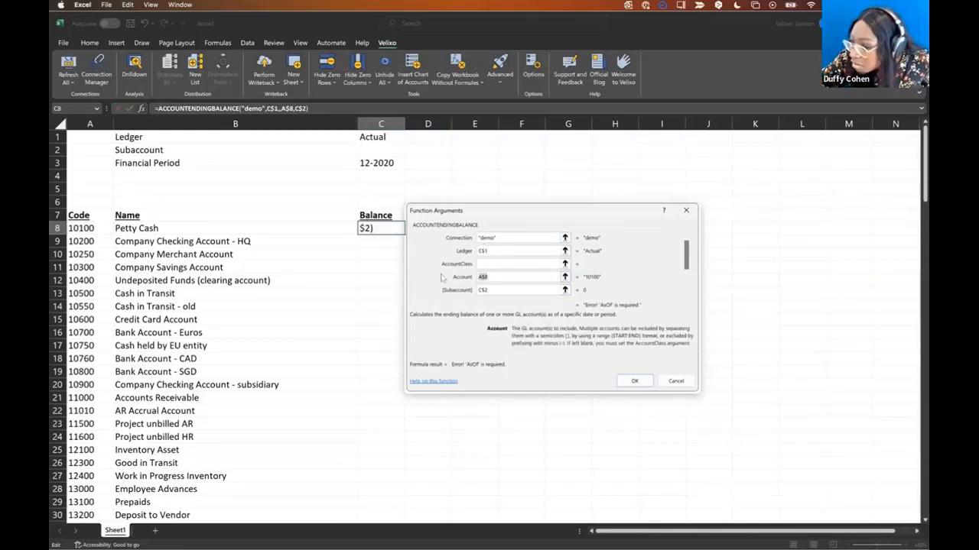
pyautogui.press('F4')
pyautogui.press('F4')
pyautogui.moveTo(510, 291); pyautogui.dragTo(457, 290)
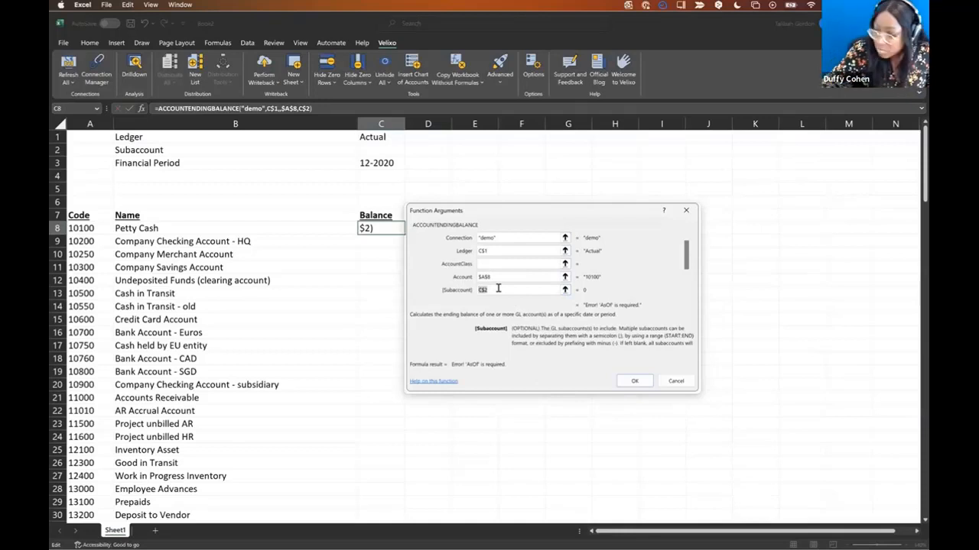
pyautogui.moveTo(687, 254); pyautogui.dragTo(686, 274)
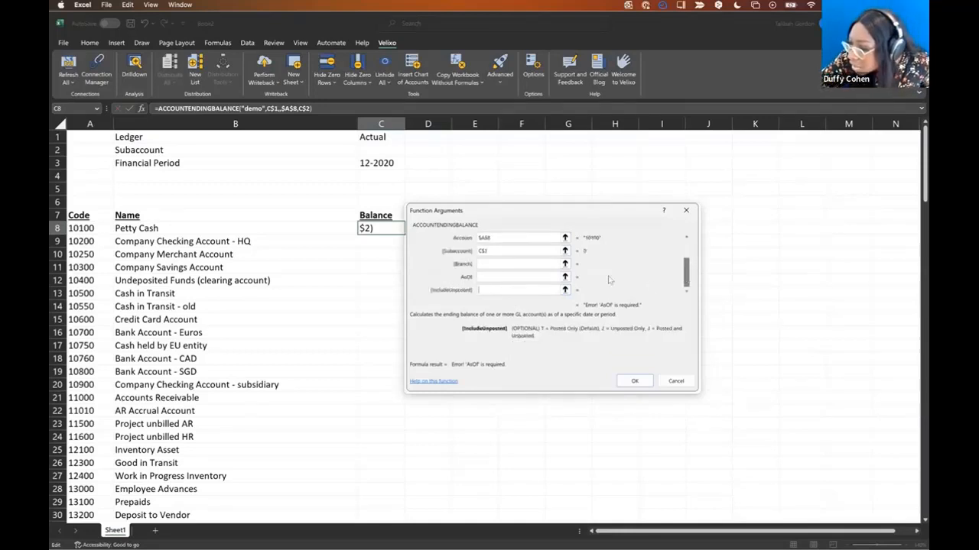
pyautogui.click(488, 276)
pyautogui.click(391, 166)
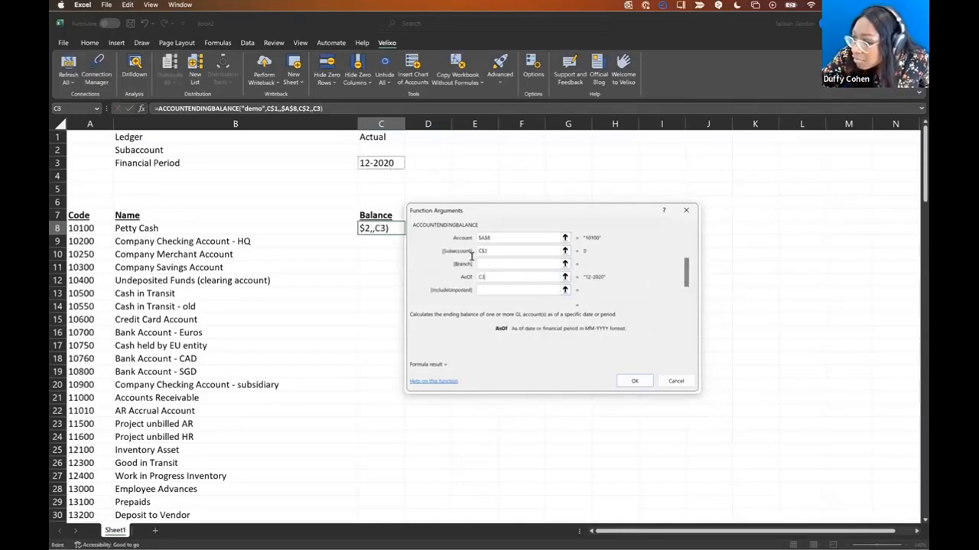
pyautogui.press('F4')
pyautogui.press('F4')
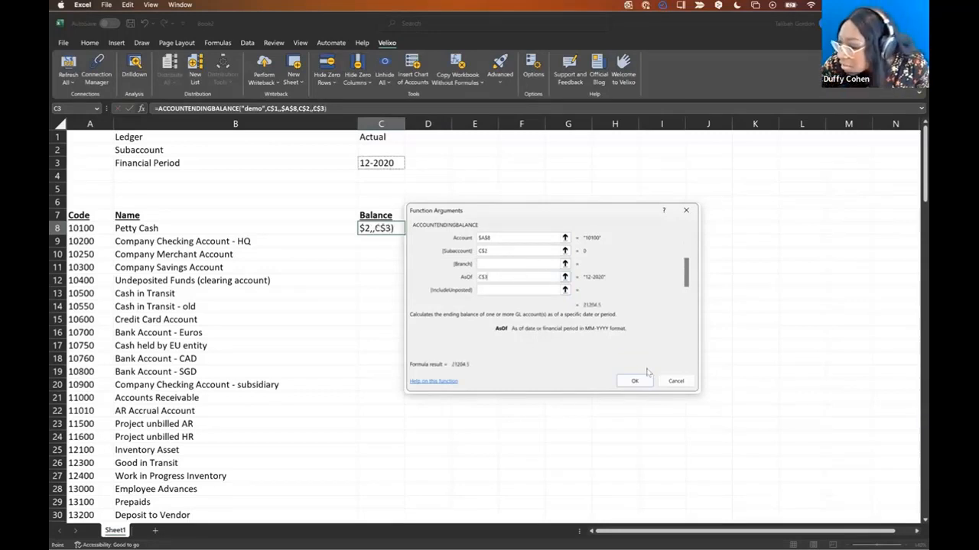
pyautogui.click(634, 382)
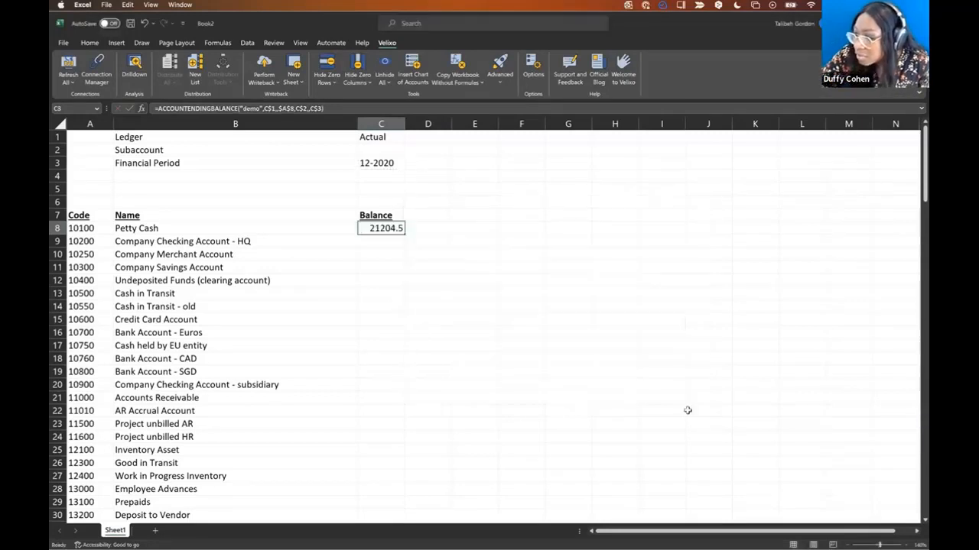
# - Fill the 21204.5 balance formula down column C, widen it, then undo back to an empty C8
pyautogui.doubleClick(405, 233)
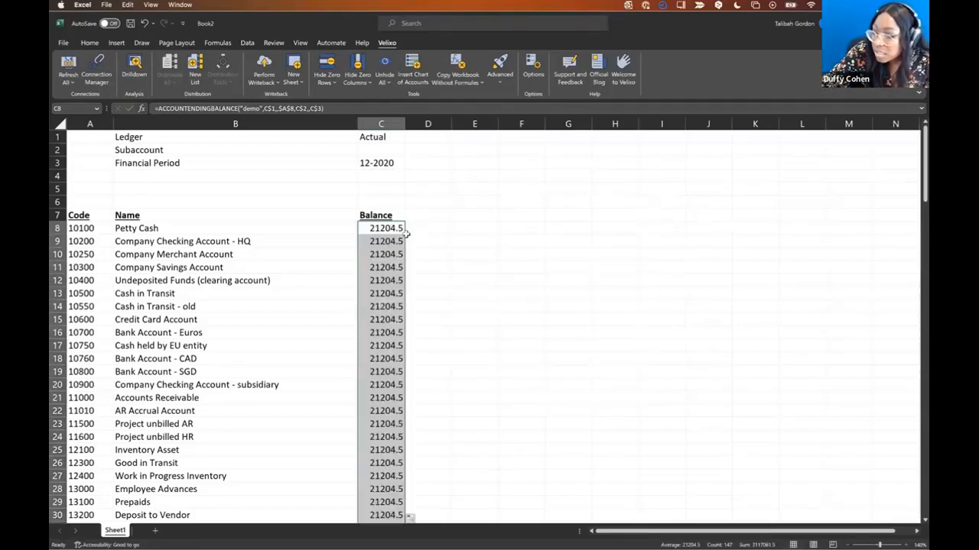
pyautogui.moveTo(404, 127); pyautogui.dragTo(504, 130)
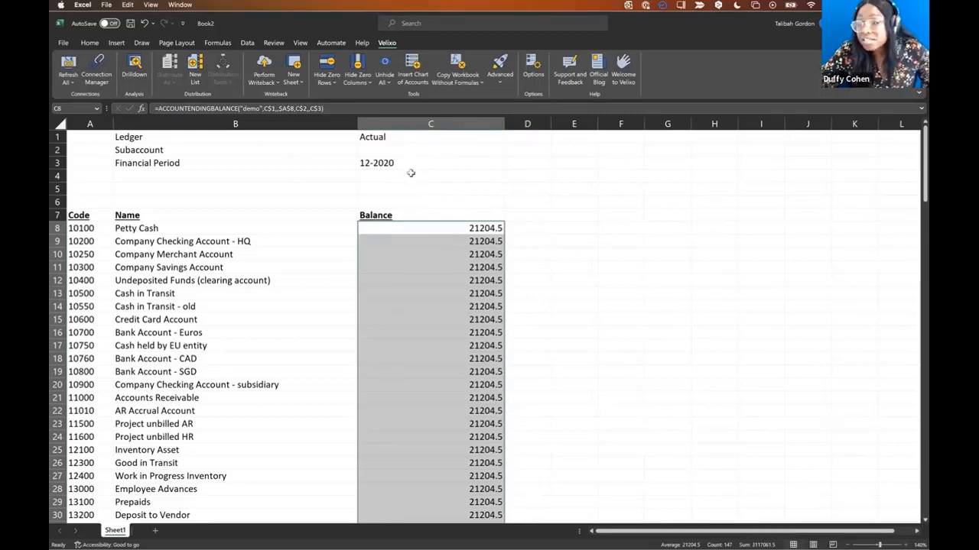
pyautogui.click(420, 254)
pyautogui.click(483, 229)
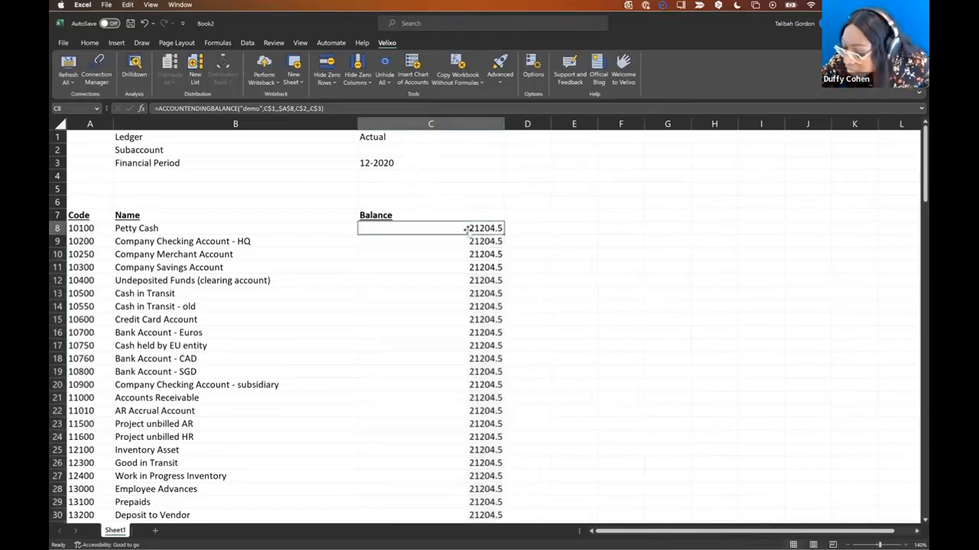
pyautogui.click(152, 23)
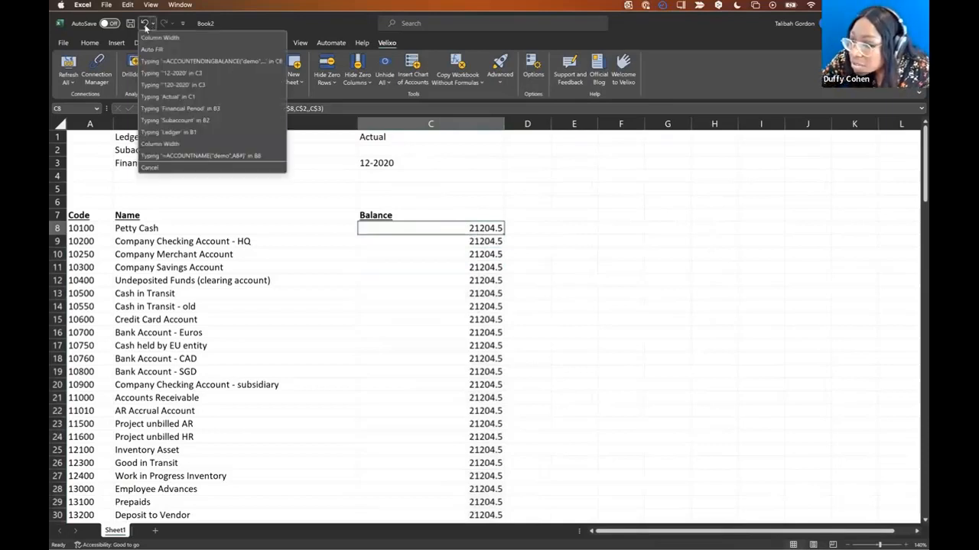
pyautogui.click(157, 33)
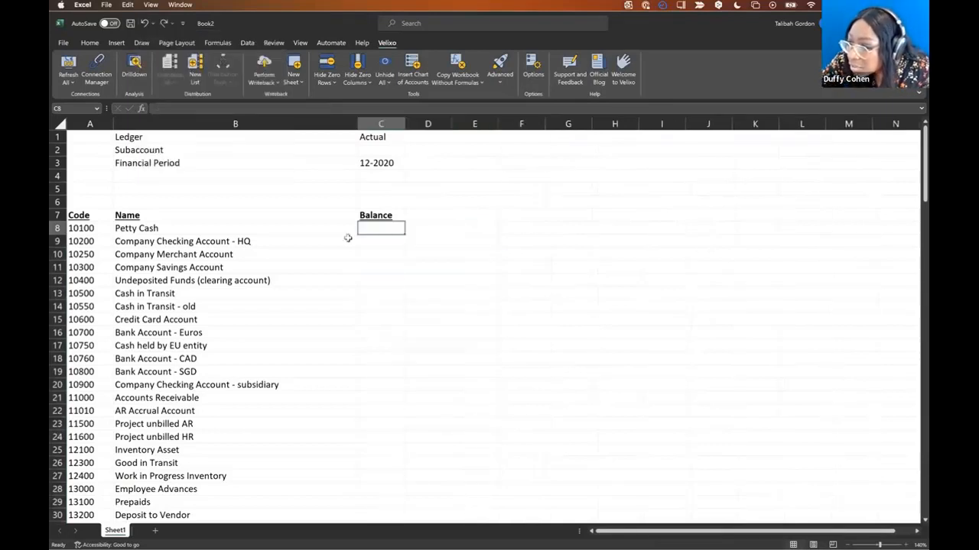
pyautogui.click(141, 108)
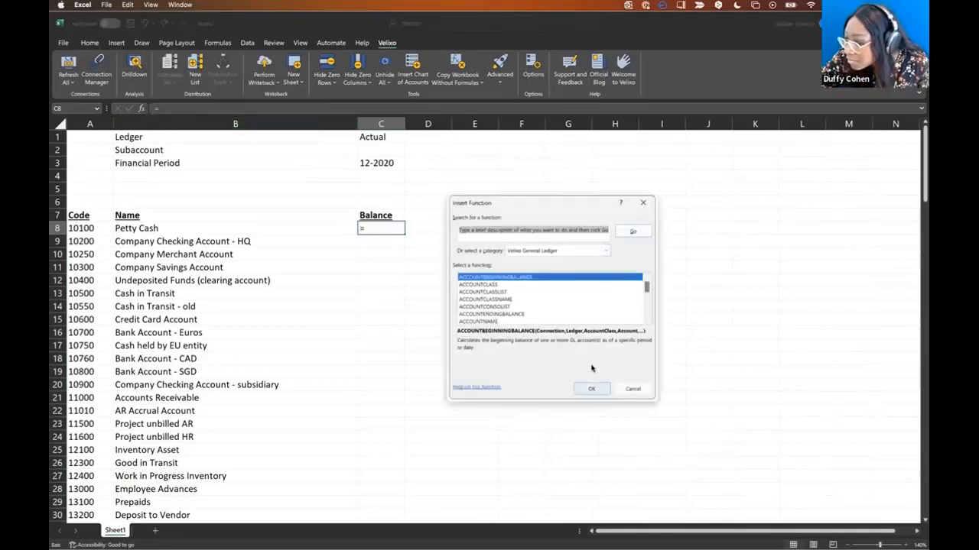
# - Set ACCOUNTENDINGBALANCE with Connection demo, Ledger C$1 and Account $A8
pyautogui.doubleClick(495, 314)
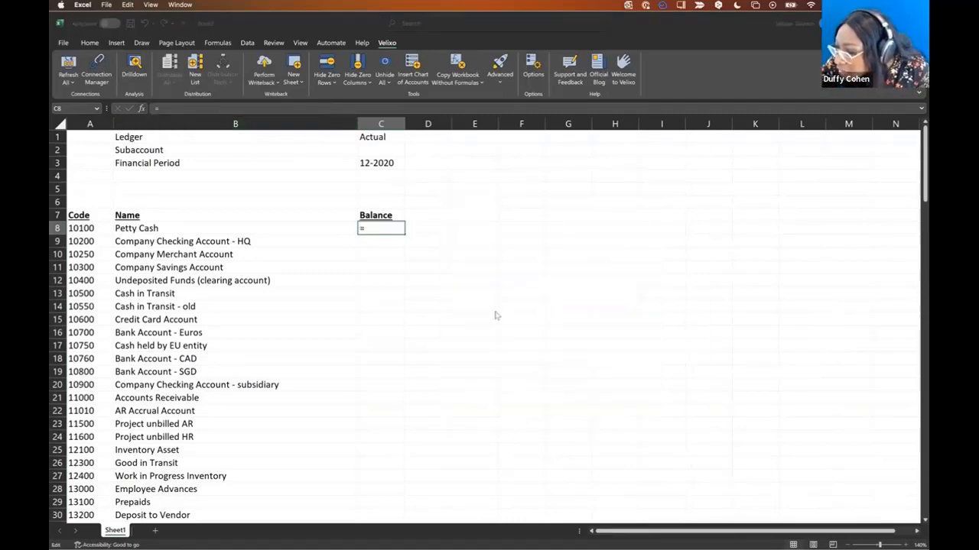
pyautogui.write('demo')
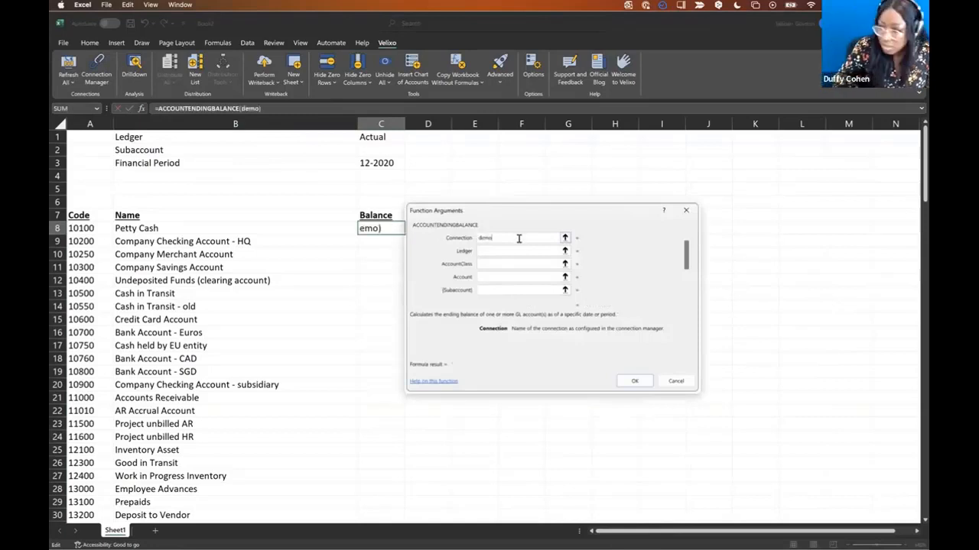
pyautogui.click(505, 250)
pyautogui.click(377, 138)
pyautogui.click(501, 263)
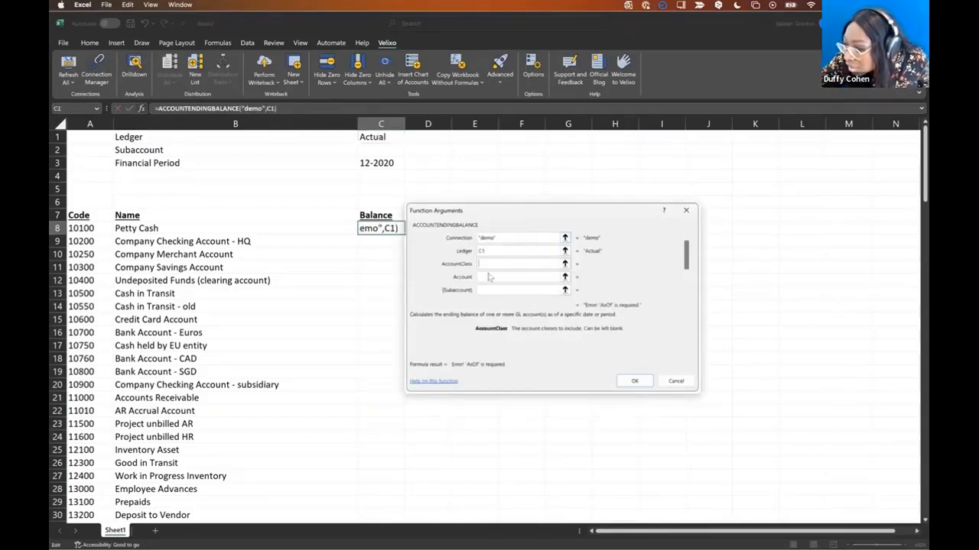
pyautogui.click(494, 278)
pyautogui.click(97, 229)
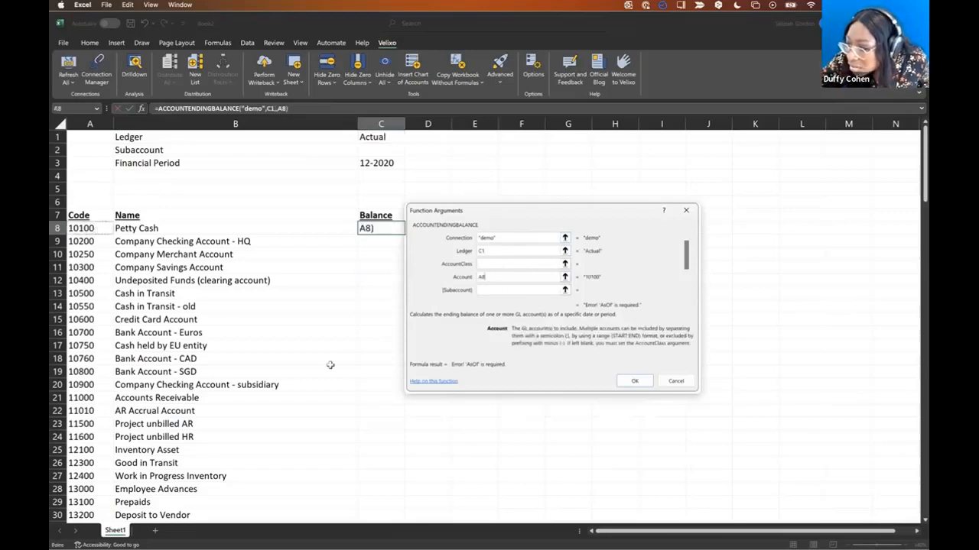
pyautogui.click(496, 251)
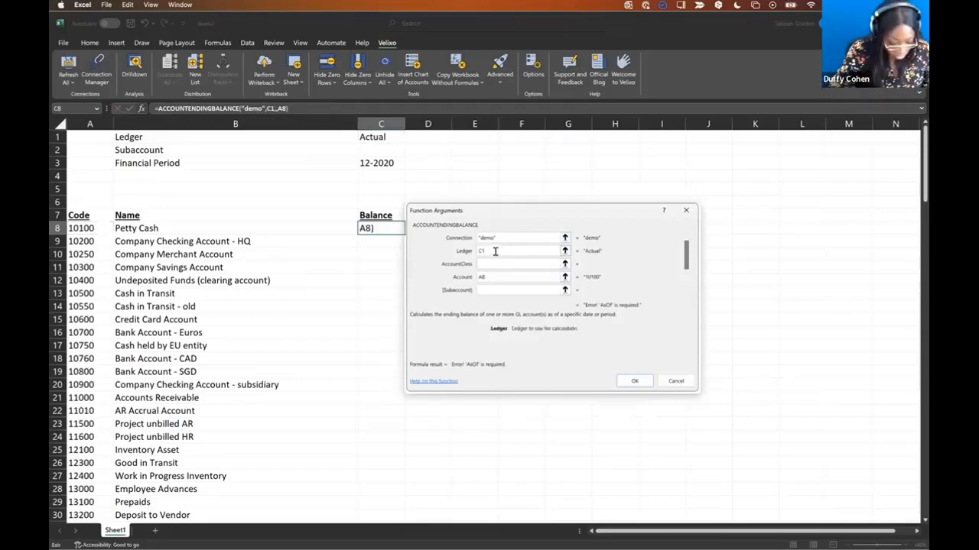
pyautogui.press('F4')
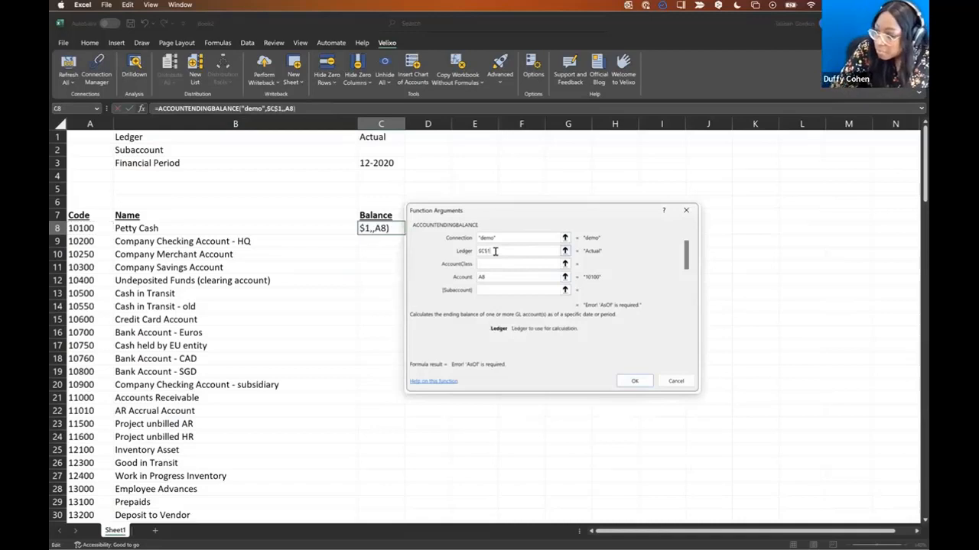
pyautogui.click(494, 278)
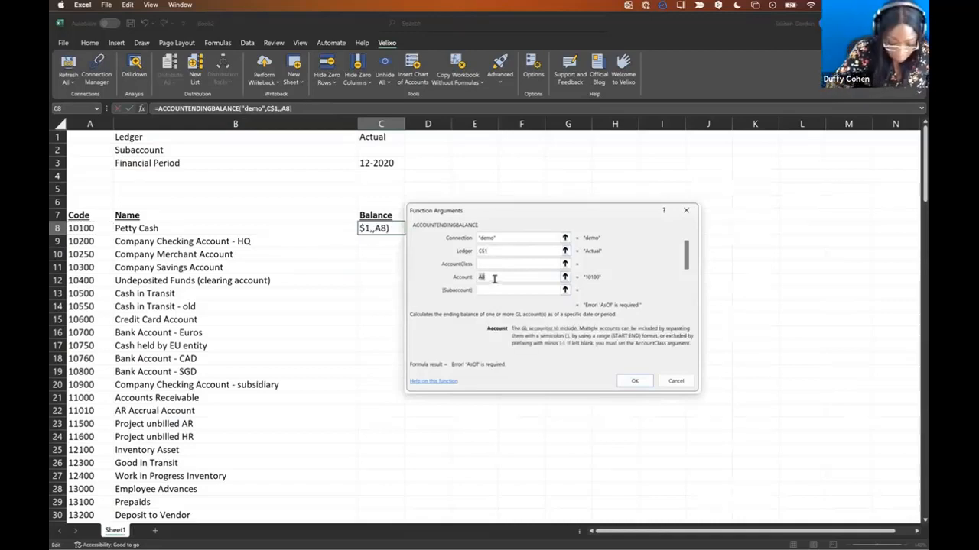
pyautogui.press('F4')
pyautogui.press('F4')
pyautogui.press('F4')
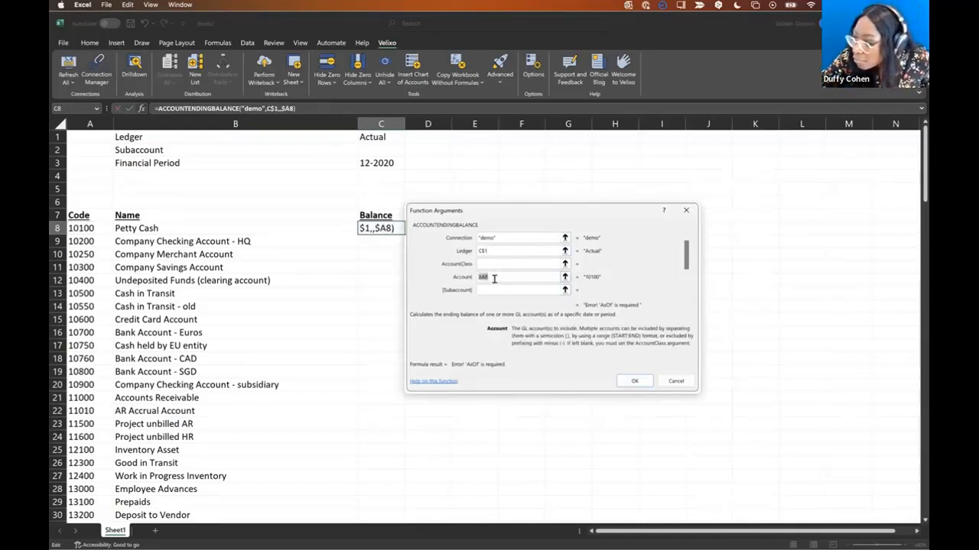
# - Set Subaccount to C$2 and AsOf to C$3, then confirm the formula returning 21204.5
pyautogui.click(497, 292)
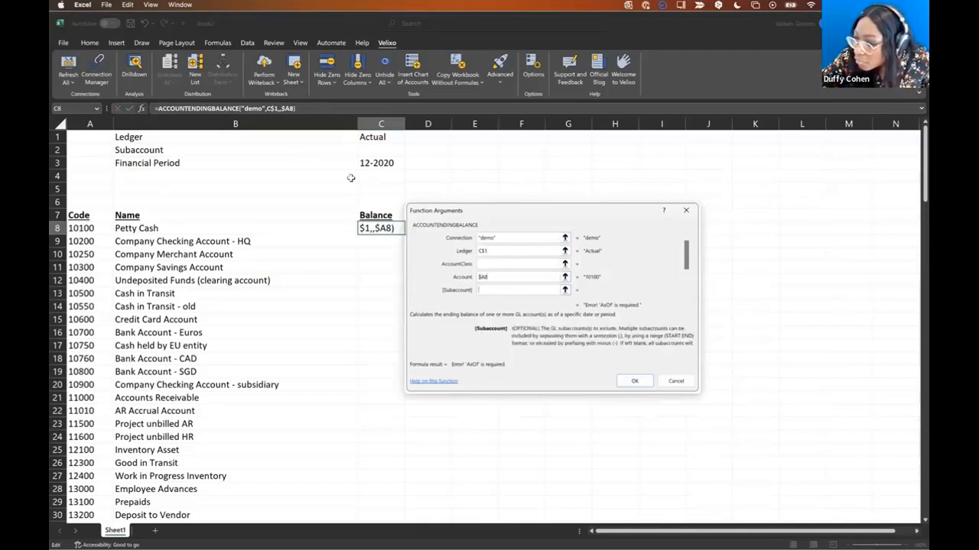
pyautogui.click(379, 153)
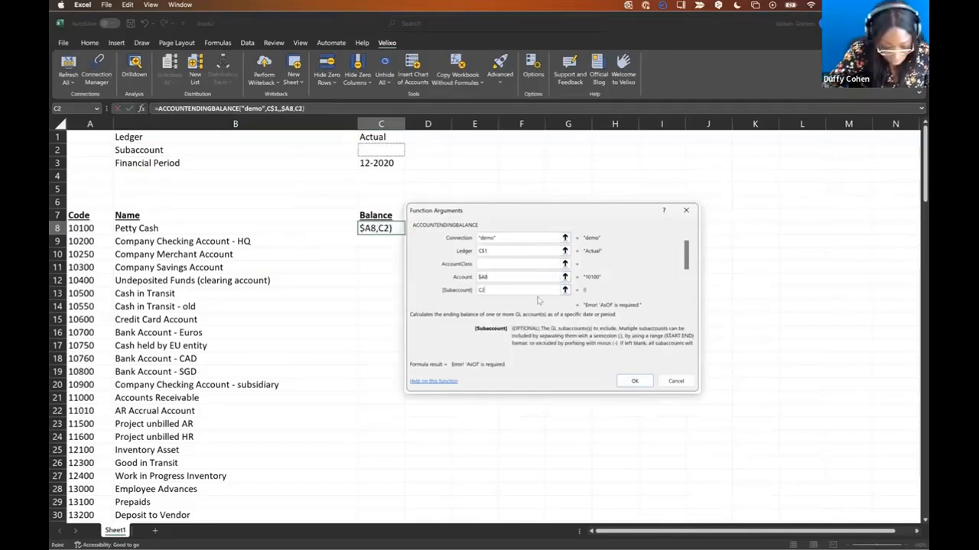
pyautogui.press('F4')
pyautogui.press('F4')
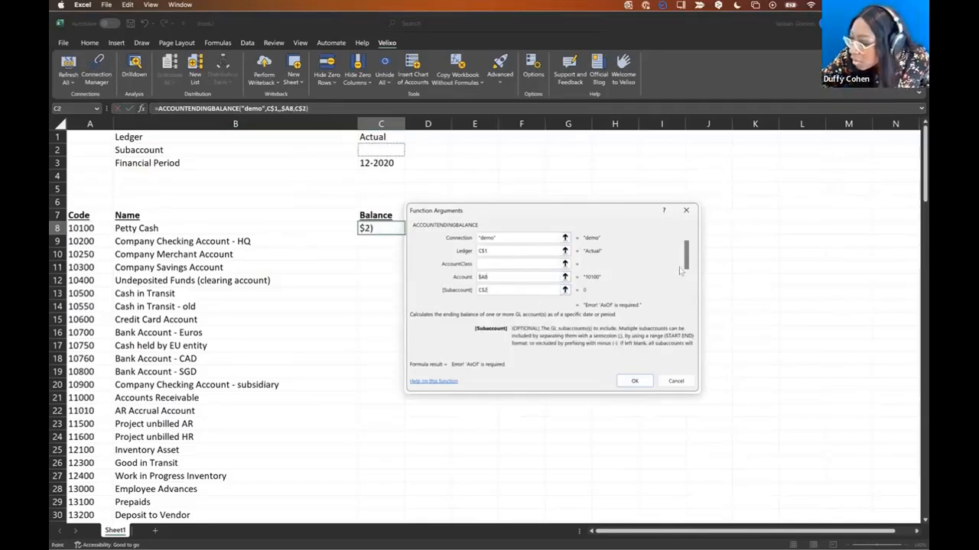
pyautogui.moveTo(686, 252); pyautogui.dragTo(686, 273)
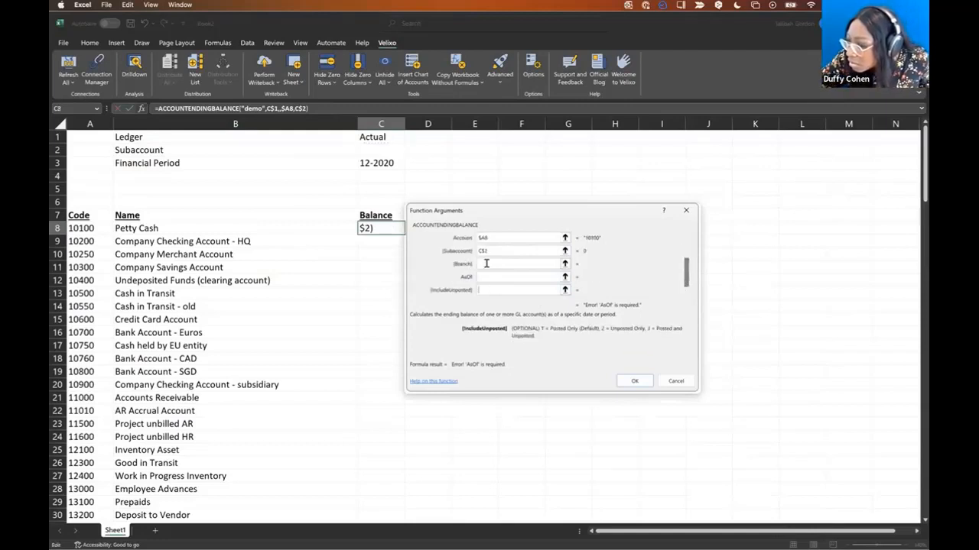
pyautogui.click(482, 277)
pyautogui.click(374, 163)
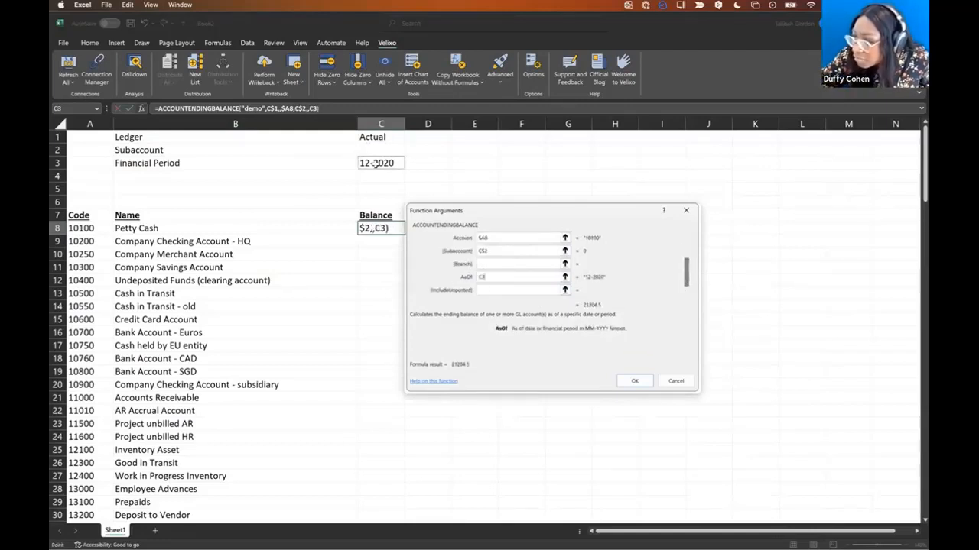
pyautogui.press('F4')
pyautogui.press('F4')
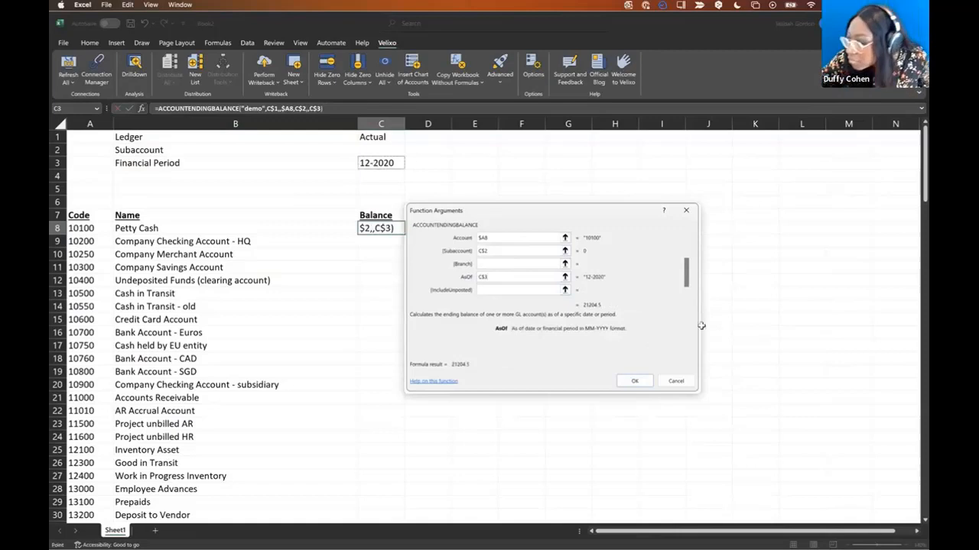
pyautogui.click(634, 382)
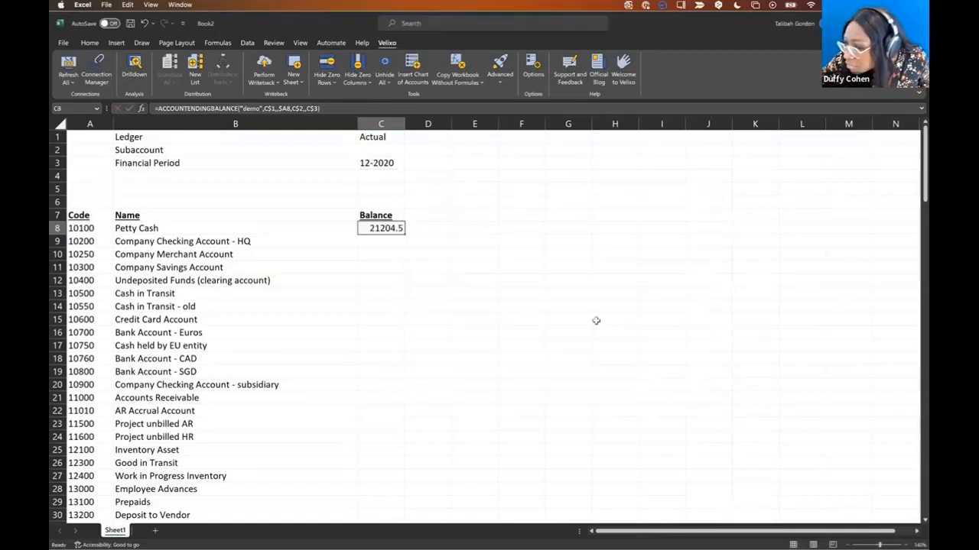
pyautogui.doubleClick(404, 235)
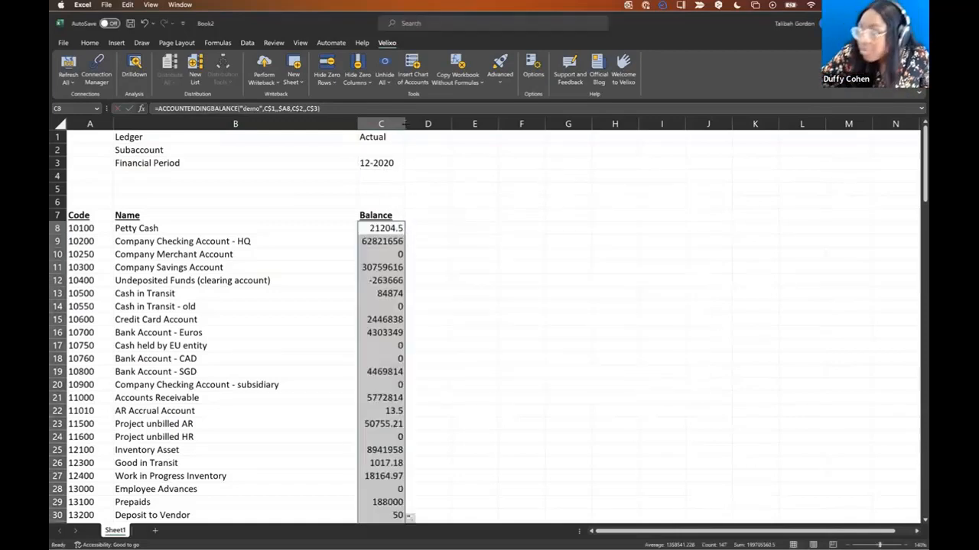
pyautogui.moveTo(402, 123); pyautogui.dragTo(478, 123)
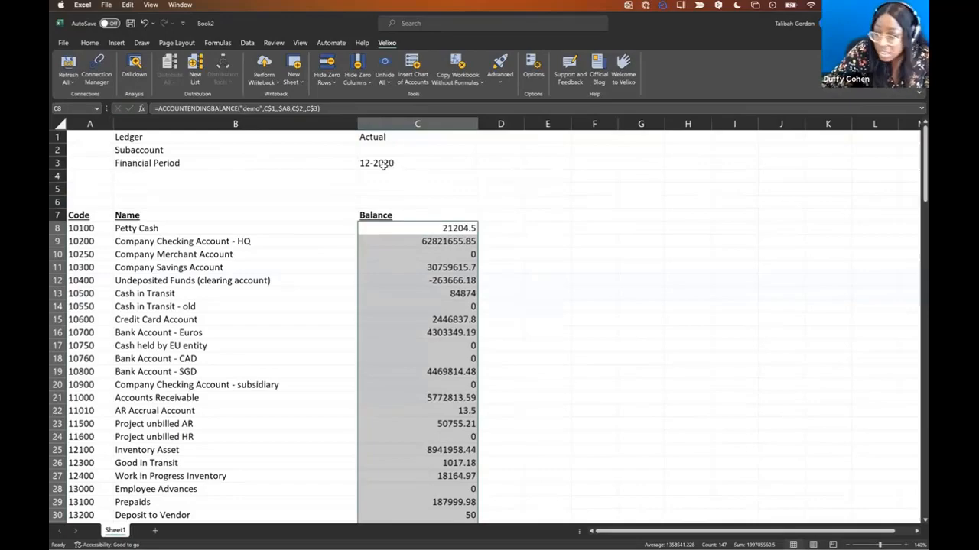
pyautogui.scroll(-10, 432, 389)
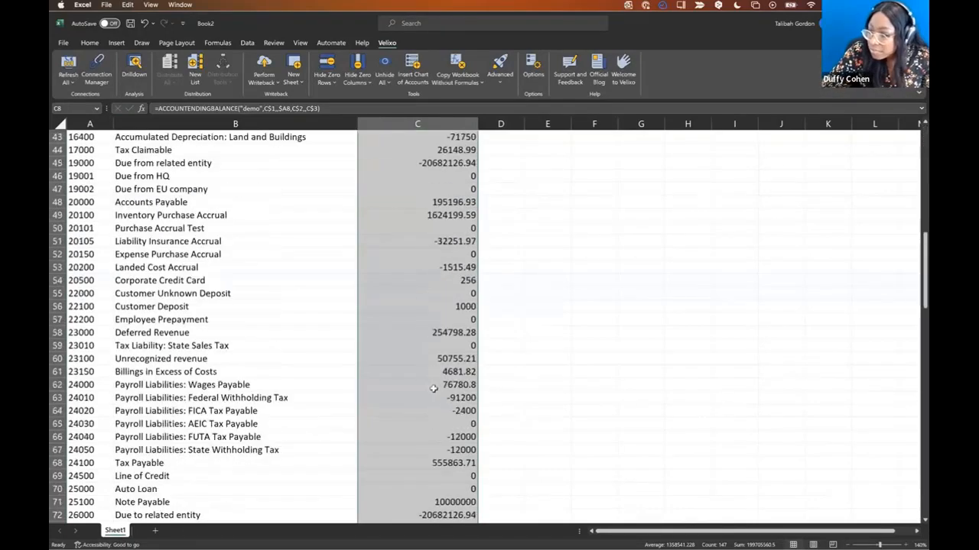
pyautogui.scroll(-20, 433, 389)
pyautogui.scroll(20, 433, 388)
pyautogui.scroll(20, 438, 389)
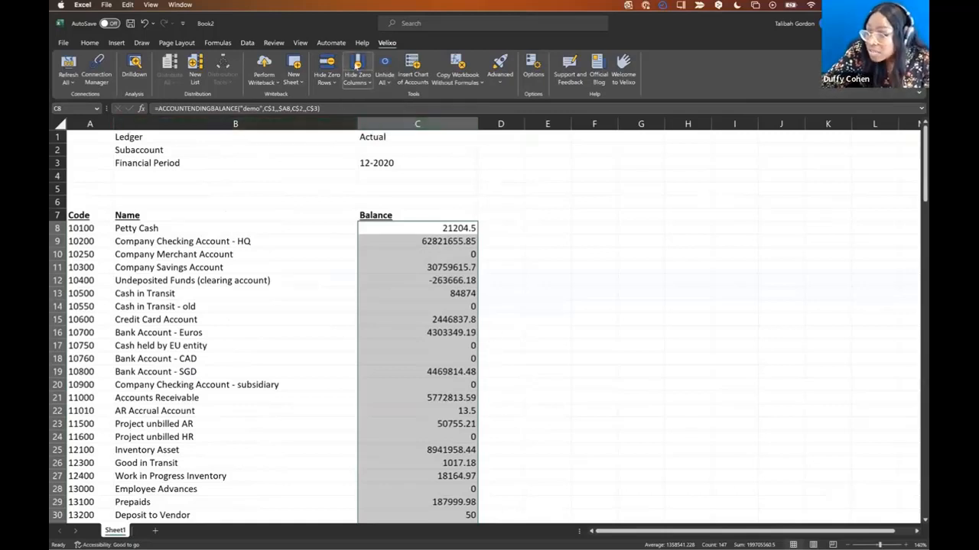
# - Apply Velixo's Hide Zero Columns and Hide Zero Rows so only non-zero balances like Petty Cash remain
pyautogui.click(360, 81)
pyautogui.click(379, 101)
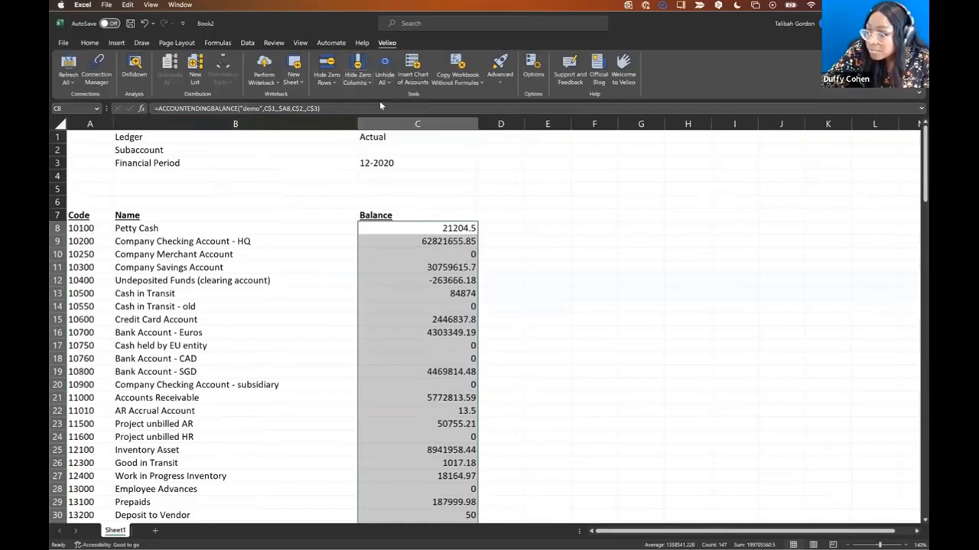
pyautogui.click(330, 76)
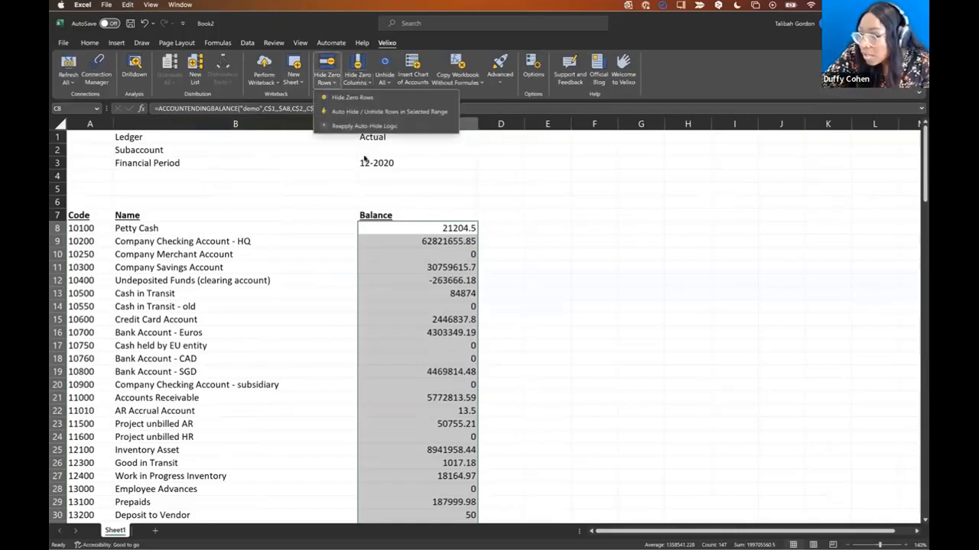
pyautogui.click(374, 111)
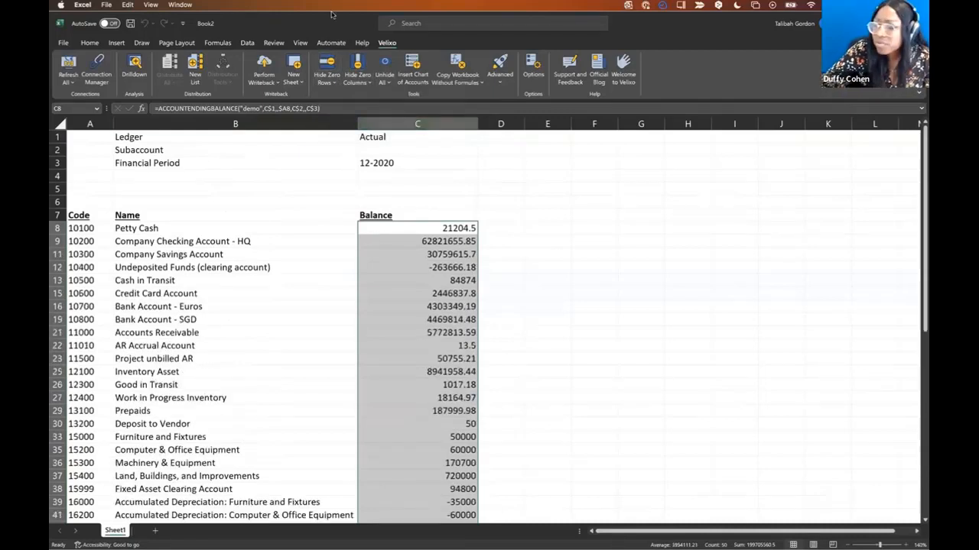
pyautogui.click(333, 79)
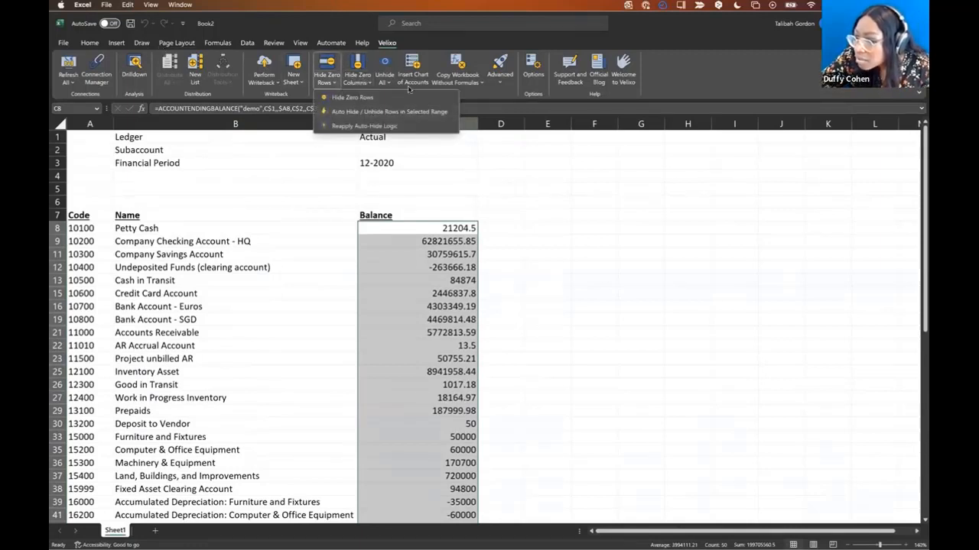
pyautogui.press('super+Down')
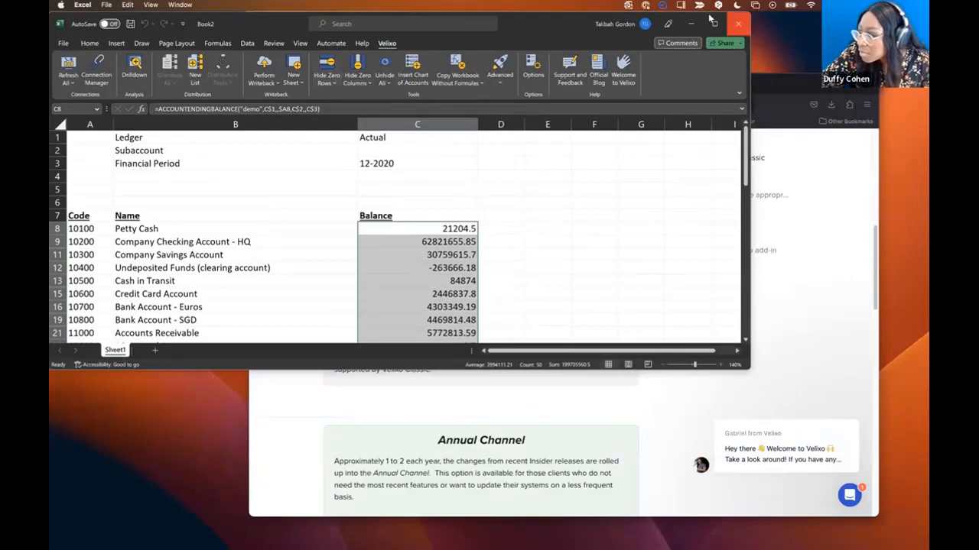
# - Maximize Excel and copy the Balance column C into column D
pyautogui.click(713, 23)
pyautogui.click(480, 174)
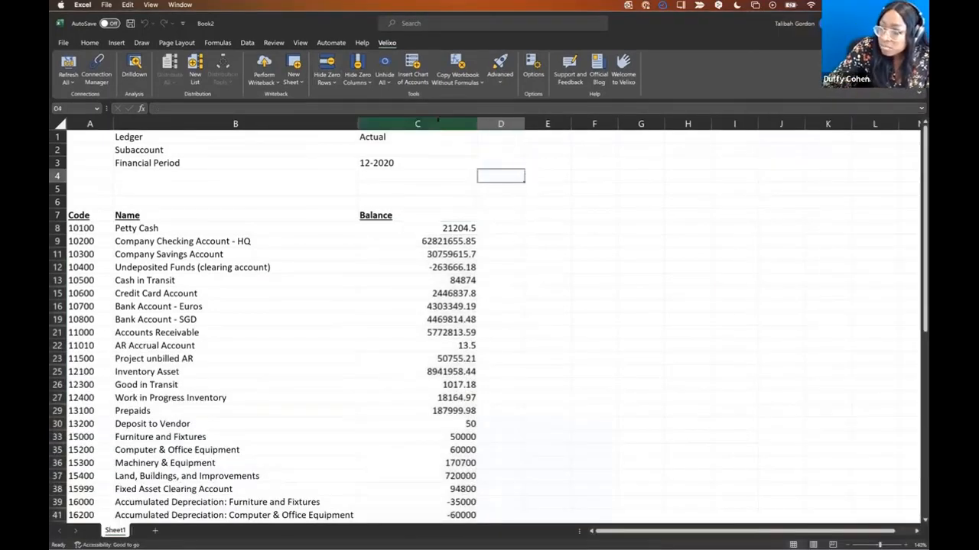
pyautogui.click(436, 123)
pyautogui.hotkey('ctrl', 'c')
pyautogui.click(499, 123)
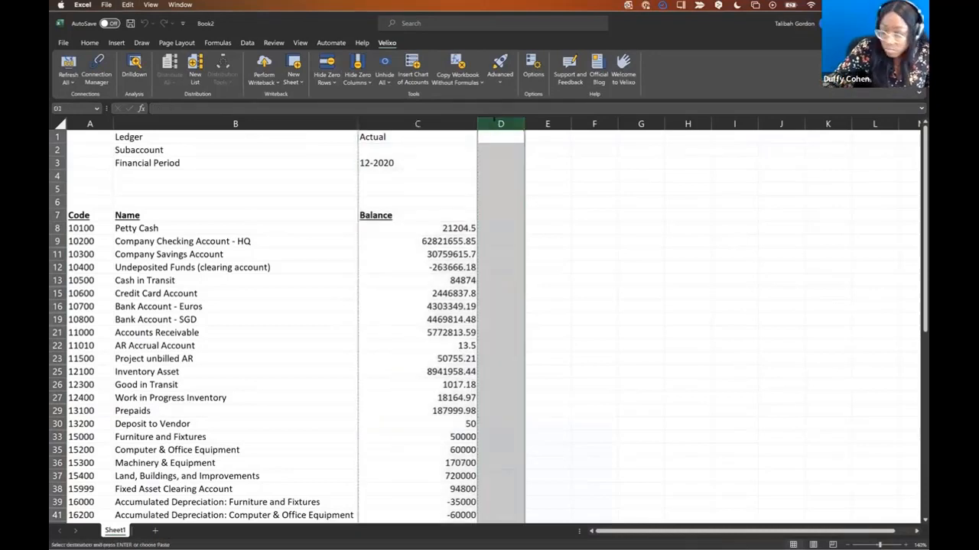
pyautogui.hotkey('ctrl', 'v')
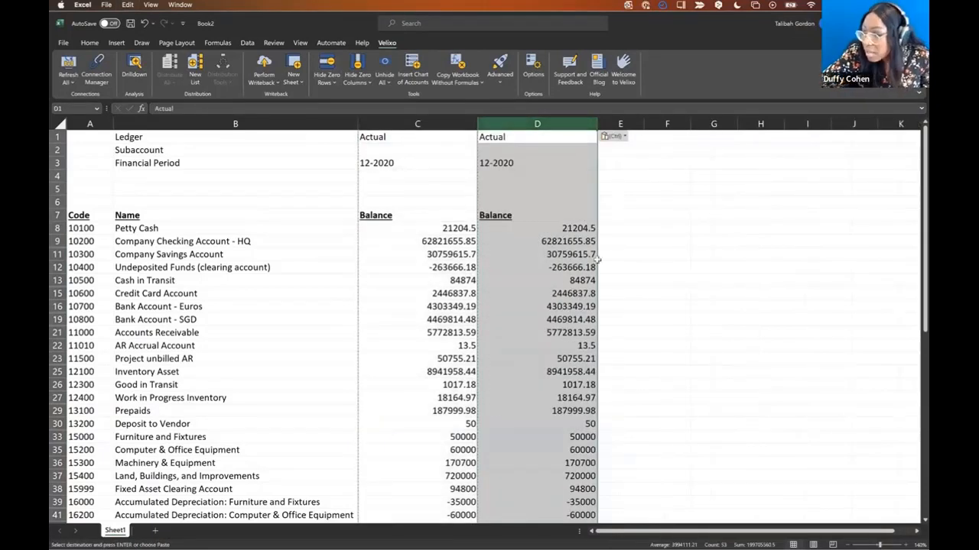
# - Change D3's financial period from 12-2020 to 11-2020 to recalculate column D
pyautogui.click(523, 162)
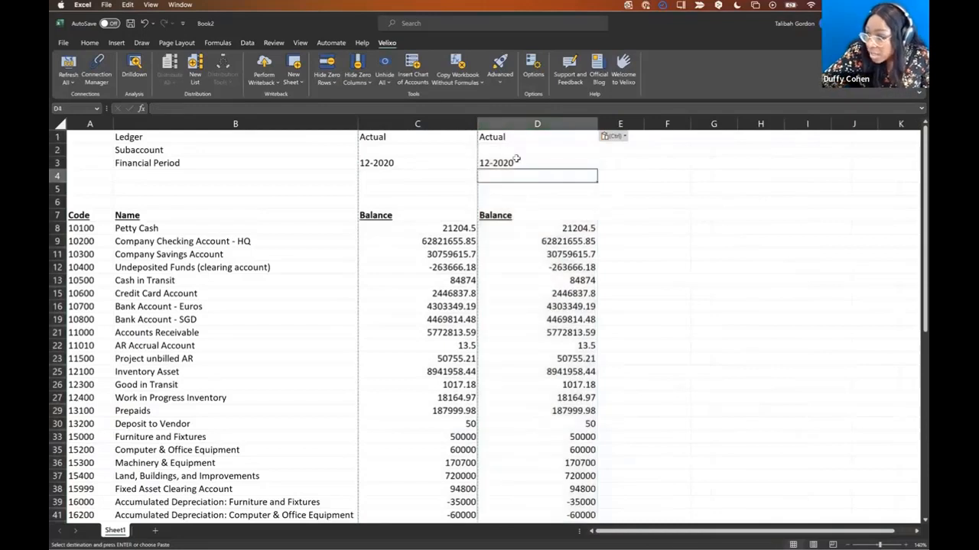
pyautogui.click(163, 108)
pyautogui.press('BackSpace')
pyautogui.write('11')
pyautogui.press('Return')
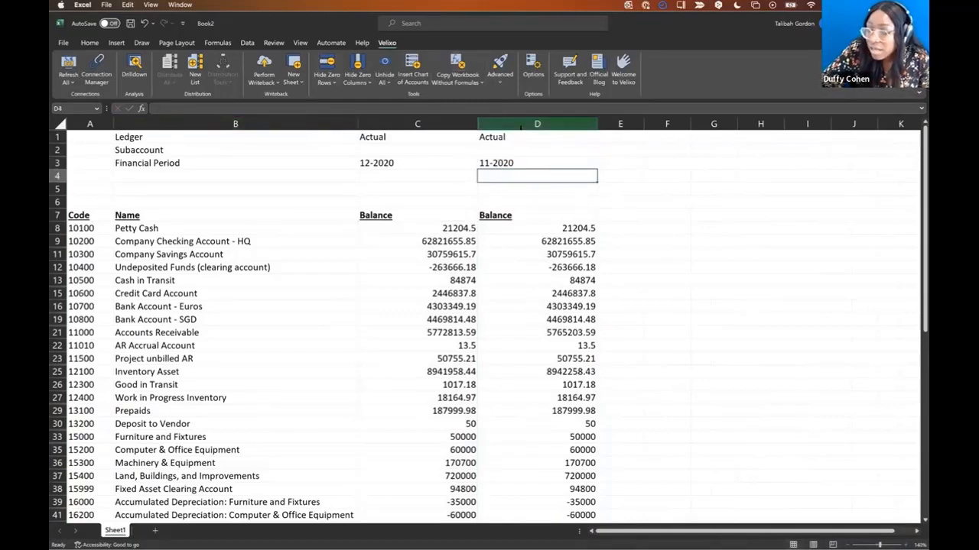
pyautogui.click(514, 137)
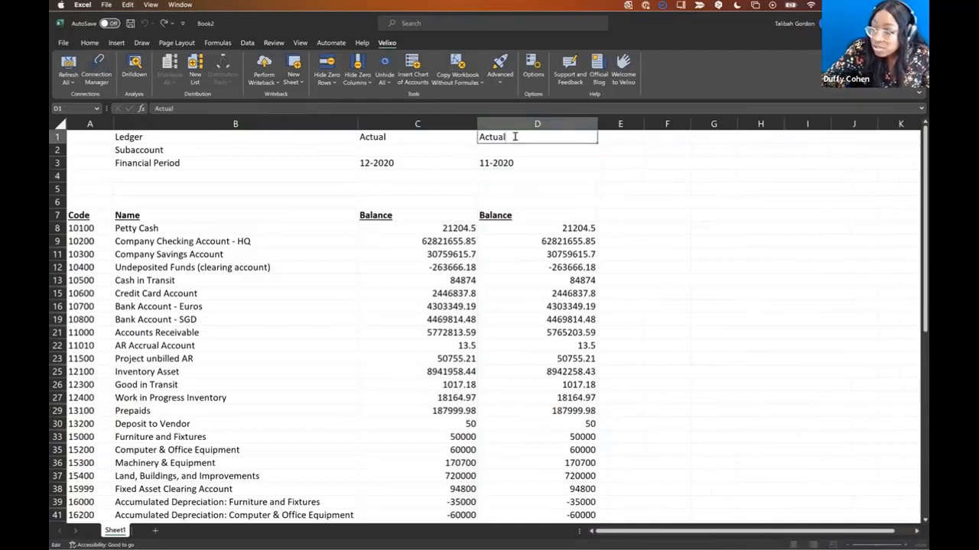
pyautogui.write('budget')
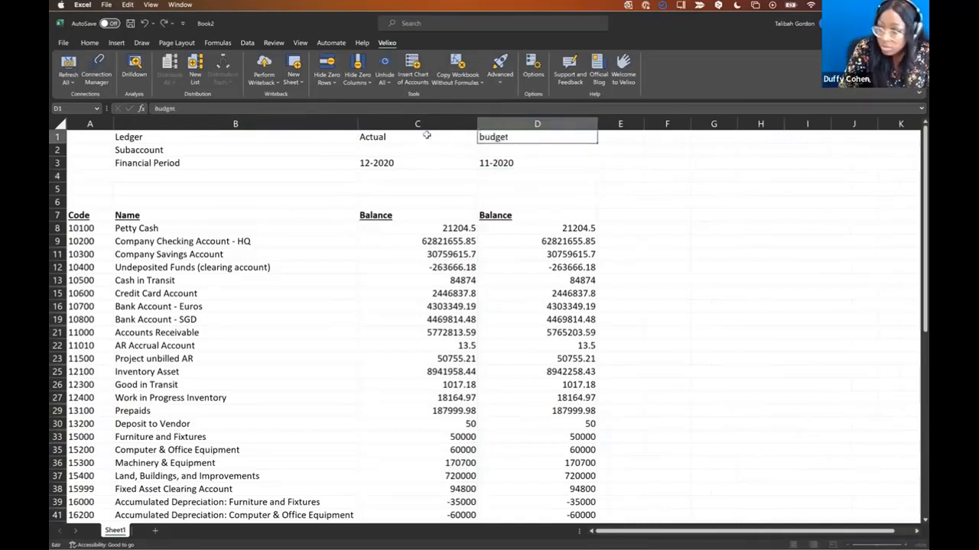
pyautogui.press('Return')
pyautogui.write('a')
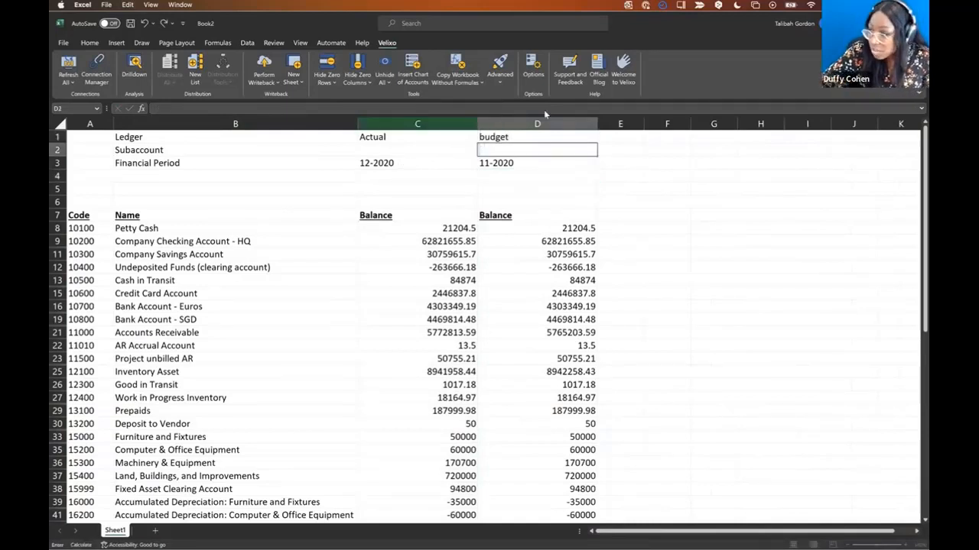
pyautogui.click(633, 174)
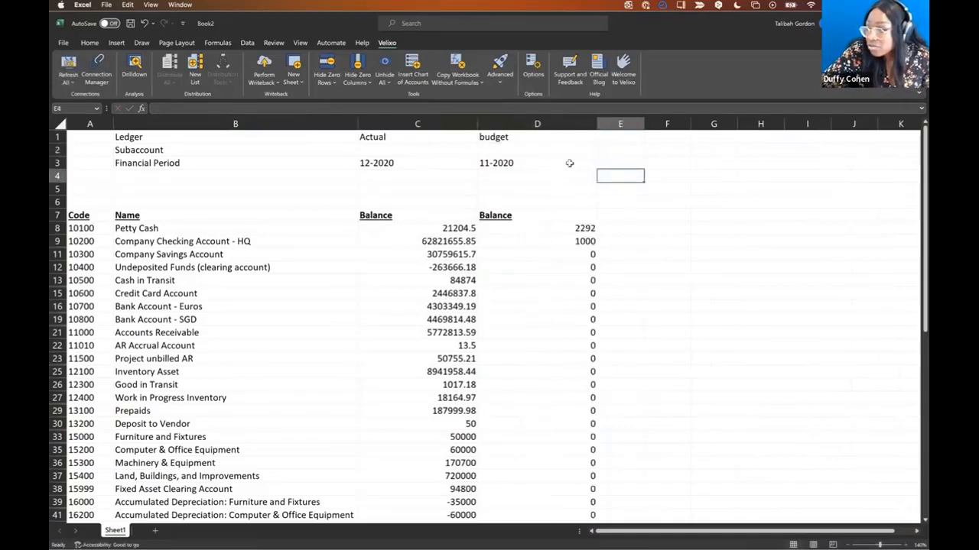
pyautogui.click(567, 138)
pyautogui.write('Actualk')
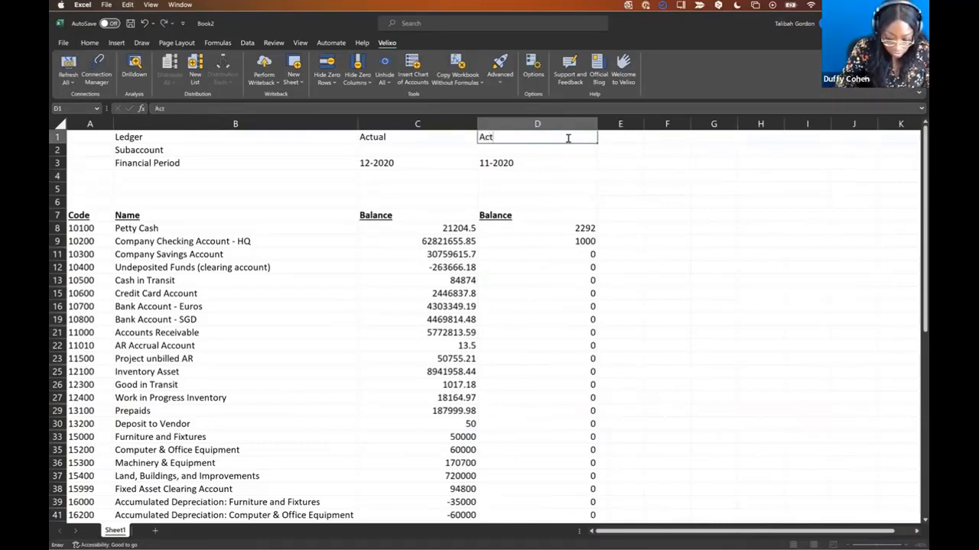
pyautogui.press('Return')
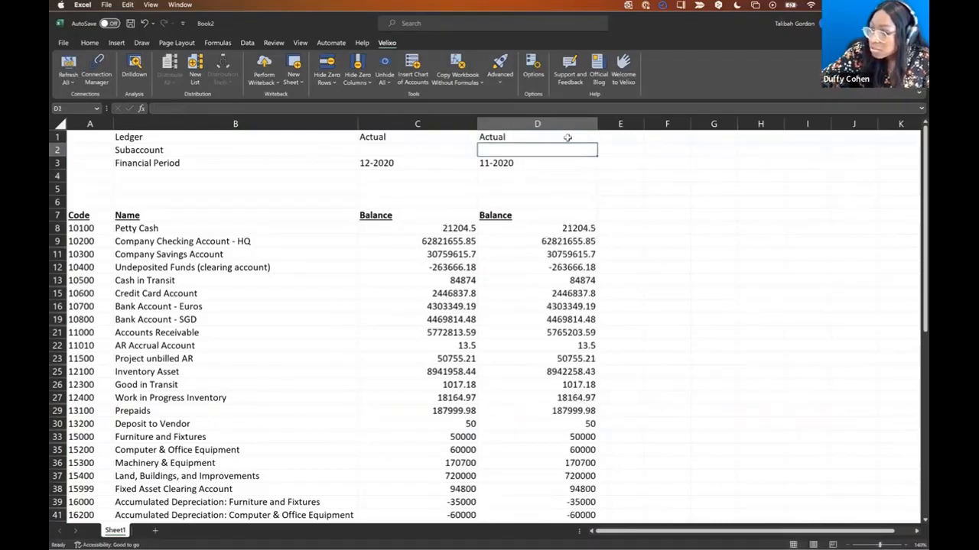
# - Add a Variance heading in E7 and fill =D8-C8 down the whole account list
pyautogui.click(633, 218)
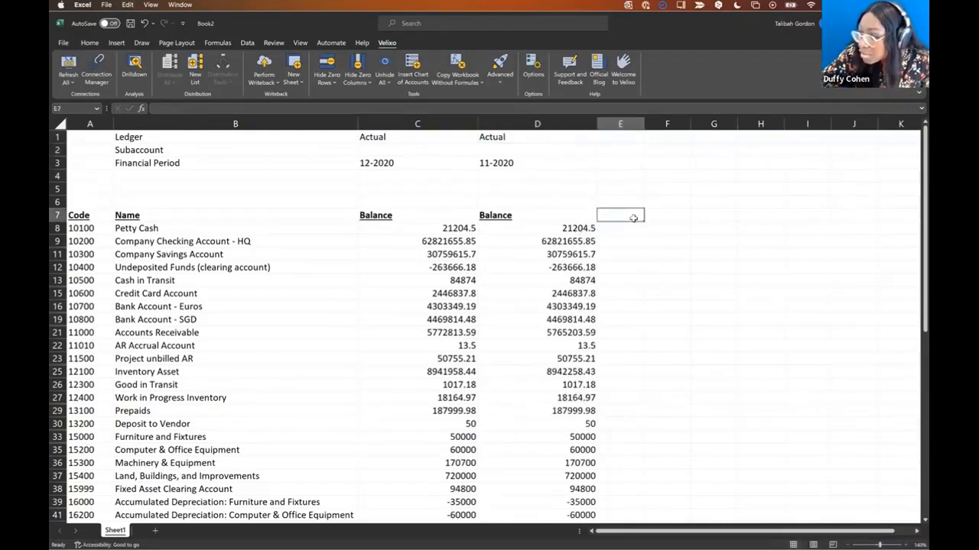
pyautogui.write('Variance')
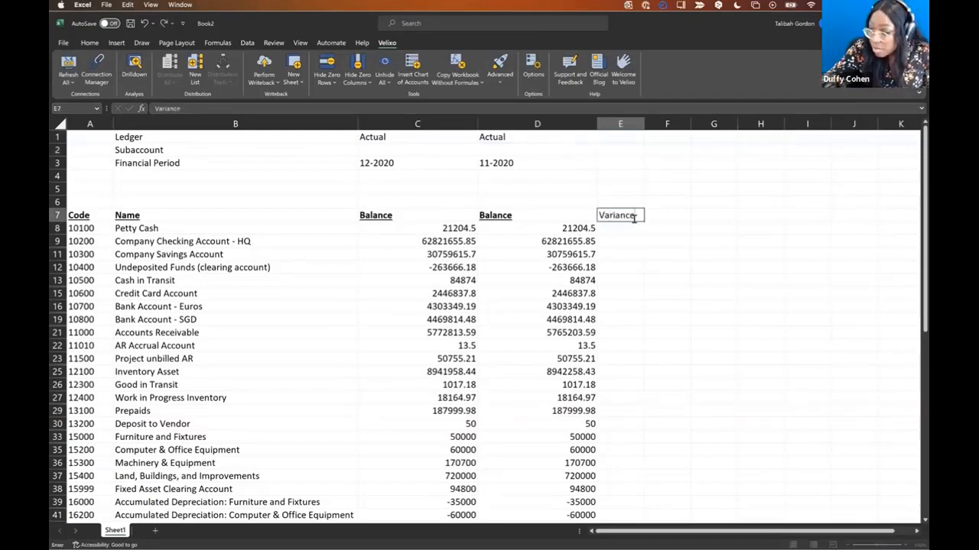
pyautogui.press('Return')
pyautogui.click(634, 231)
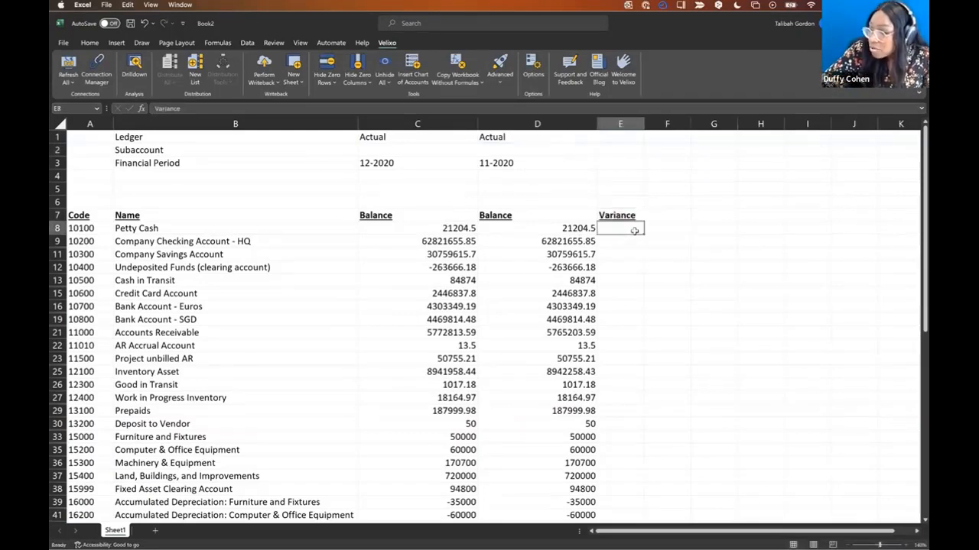
pyautogui.write('=')
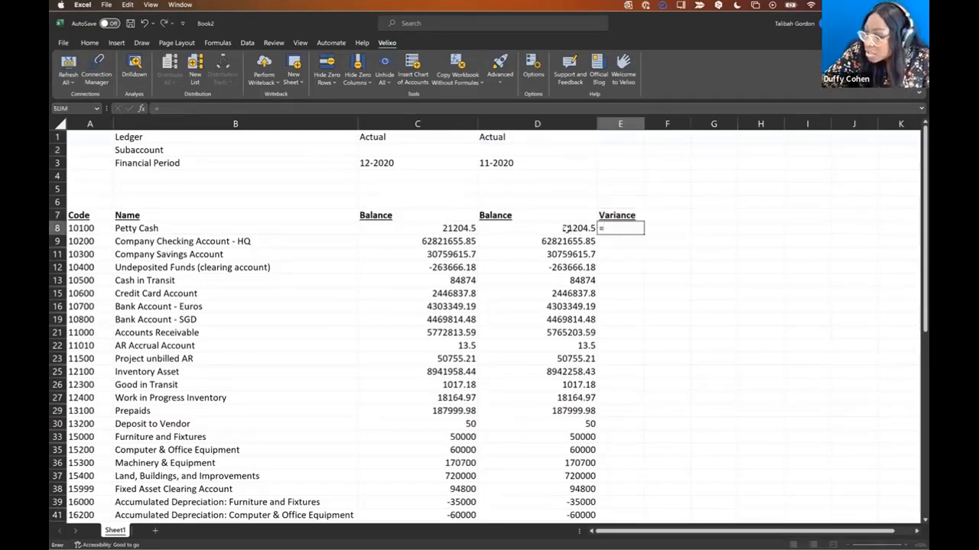
pyautogui.click(527, 229)
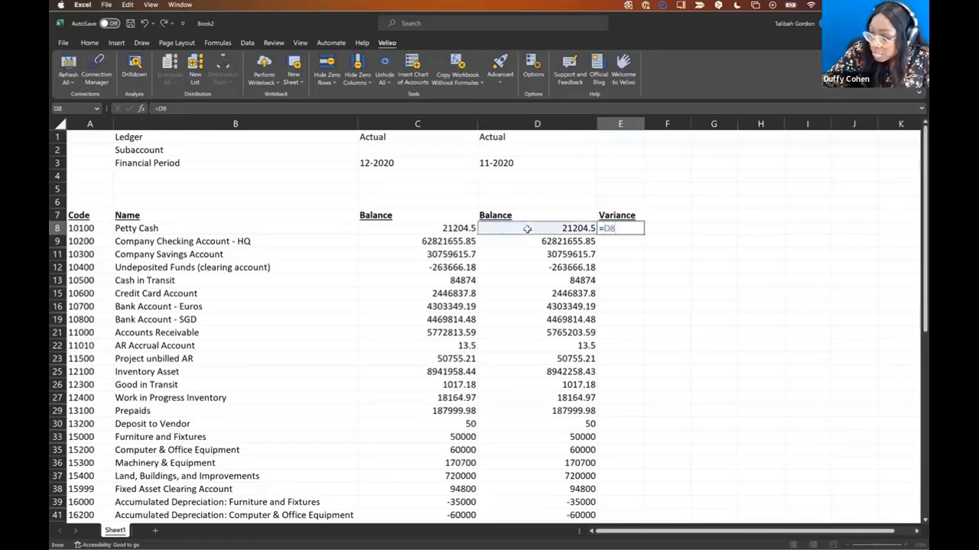
pyautogui.write('-')
pyautogui.click(468, 228)
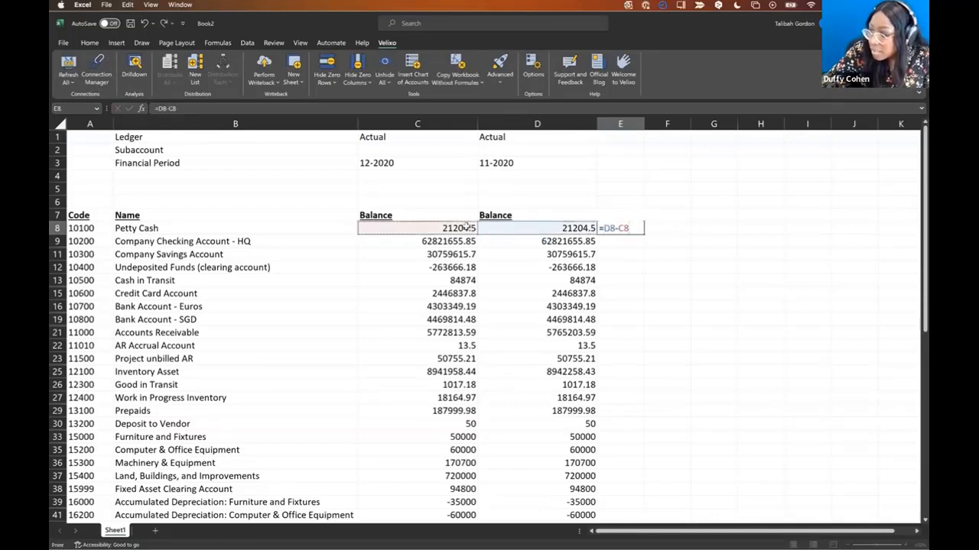
pyautogui.press('Return')
pyautogui.click(631, 228)
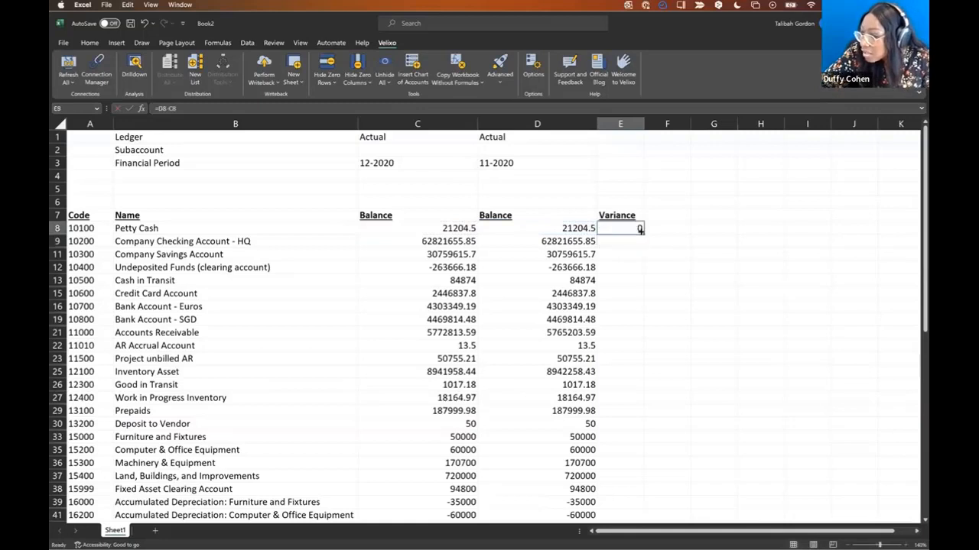
pyautogui.doubleClick(644, 235)
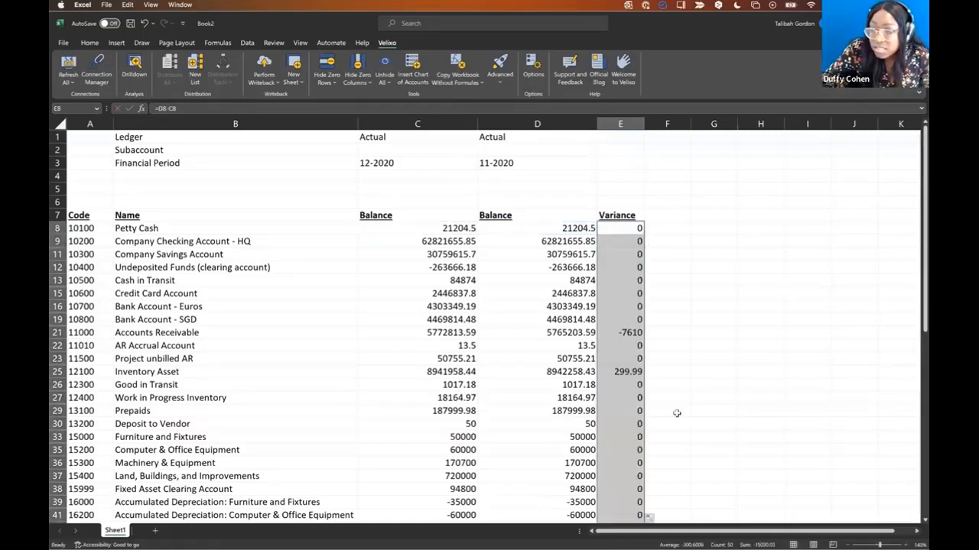
pyautogui.click(97, 188)
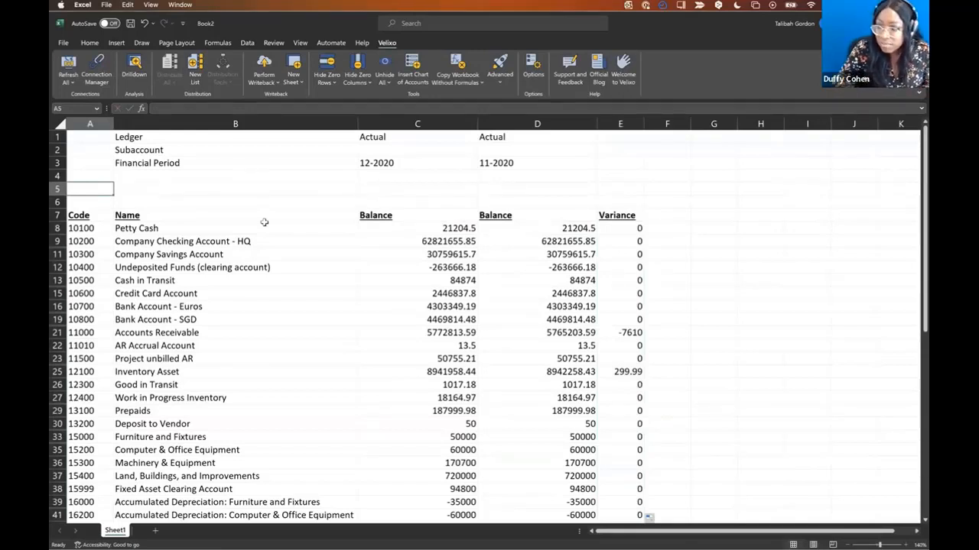
# - Copy the Petty Cash row A8:E8 into row 5 and clear the pasted A5 cell
pyautogui.click(639, 227)
pyautogui.moveTo(590, 228); pyautogui.dragTo(107, 228)
pyautogui.hotkey('ctrl', 'c')
pyautogui.click(77, 188)
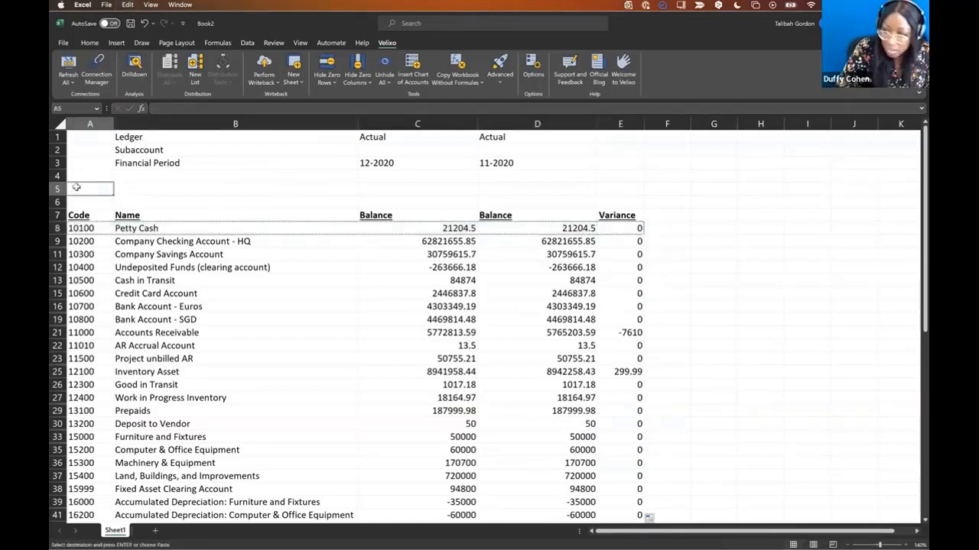
pyautogui.hotkey('ctrl', 'v')
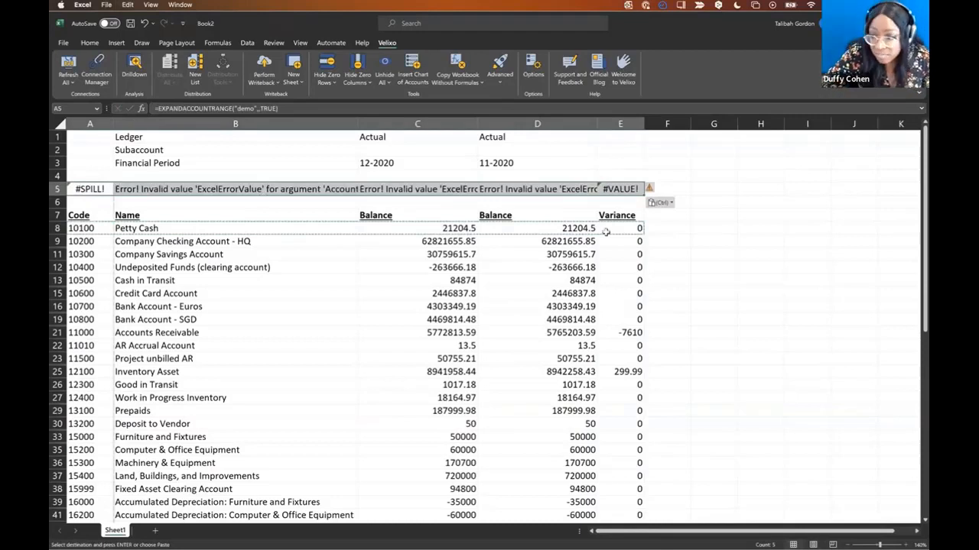
pyautogui.click(83, 189)
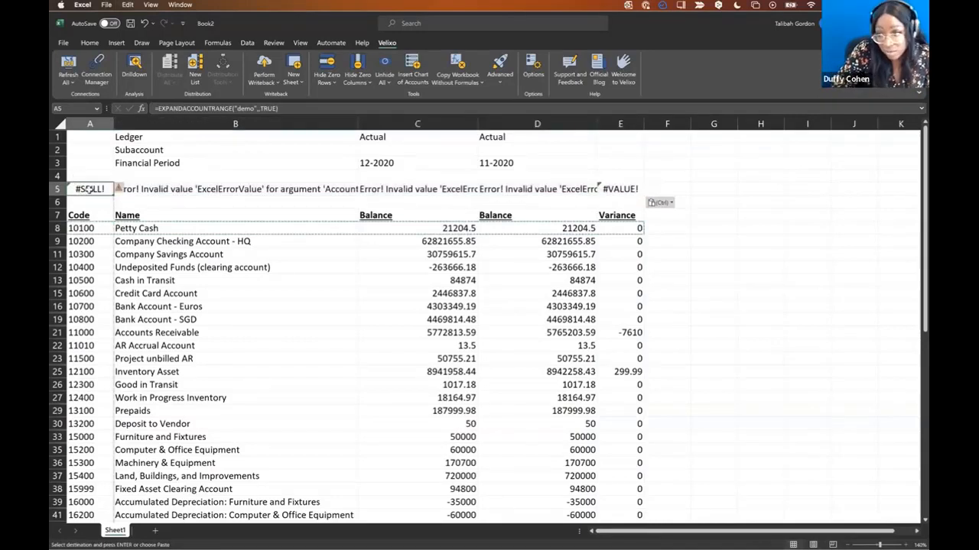
pyautogui.press('Delete')
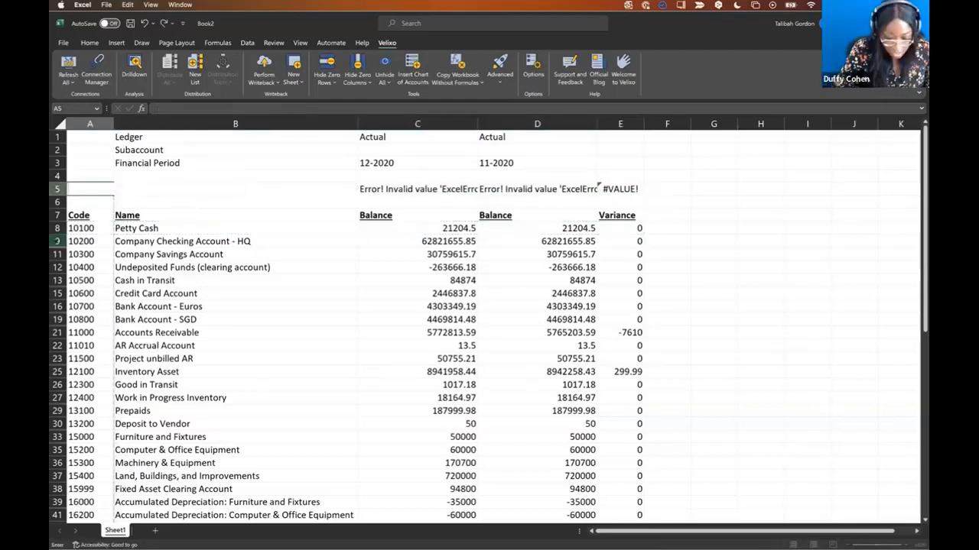
# - Enter the account list 10200;10300;10400;20500 in A5 so row 5 totals 93402479.37
pyautogui.write('10200')
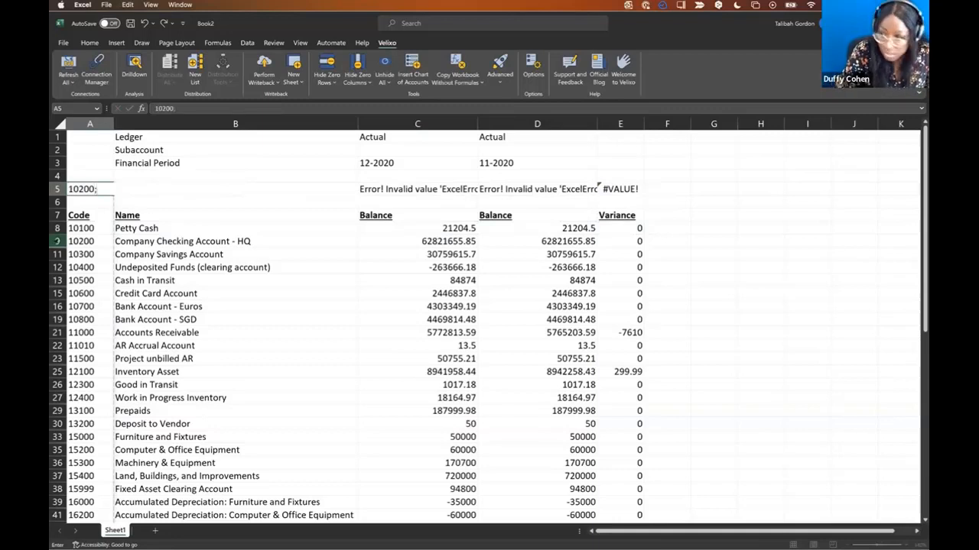
pyautogui.write(';10300;10400')
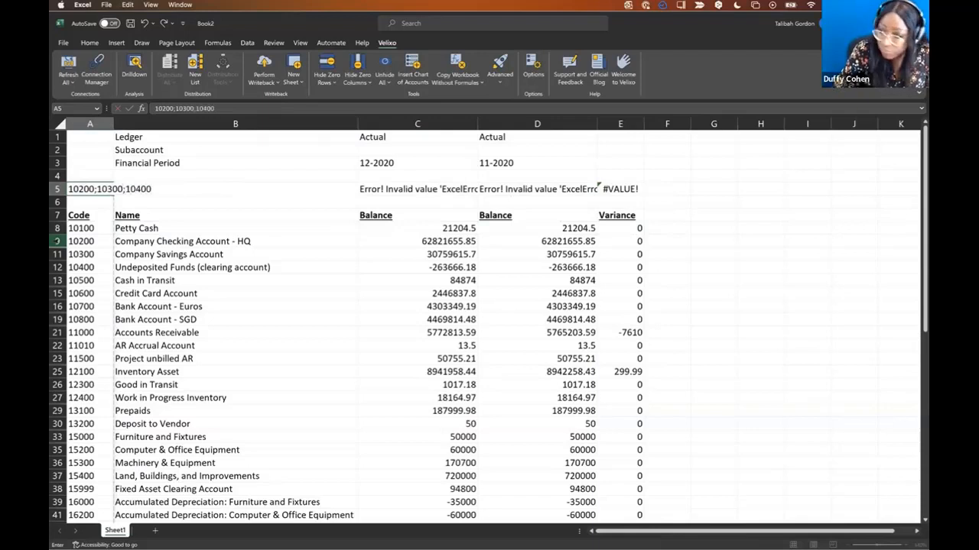
pyautogui.write(';20500')
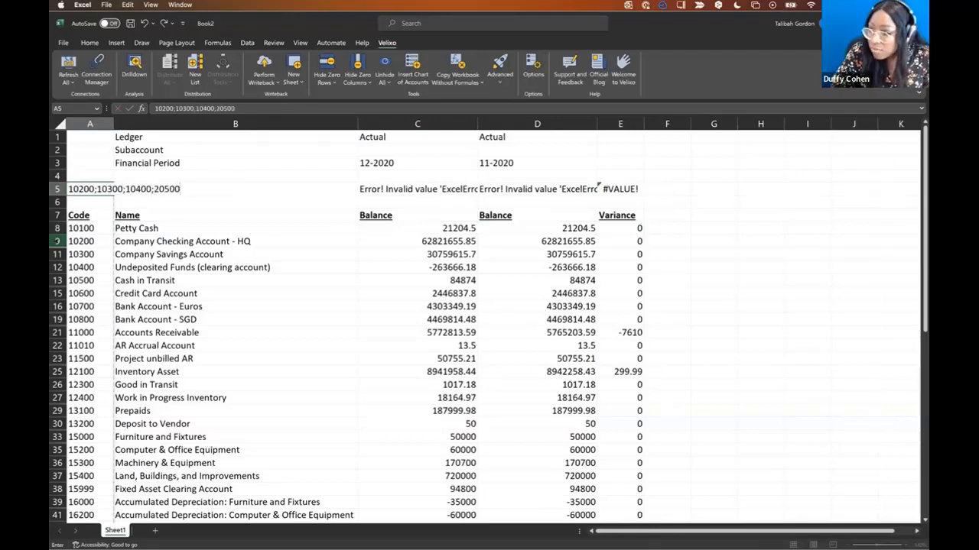
pyautogui.click(157, 190)
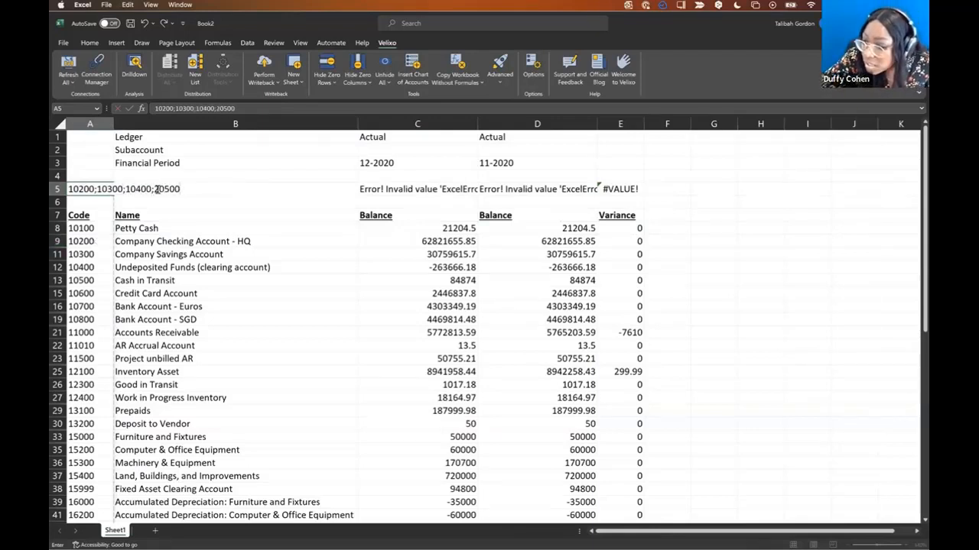
pyautogui.press('Return')
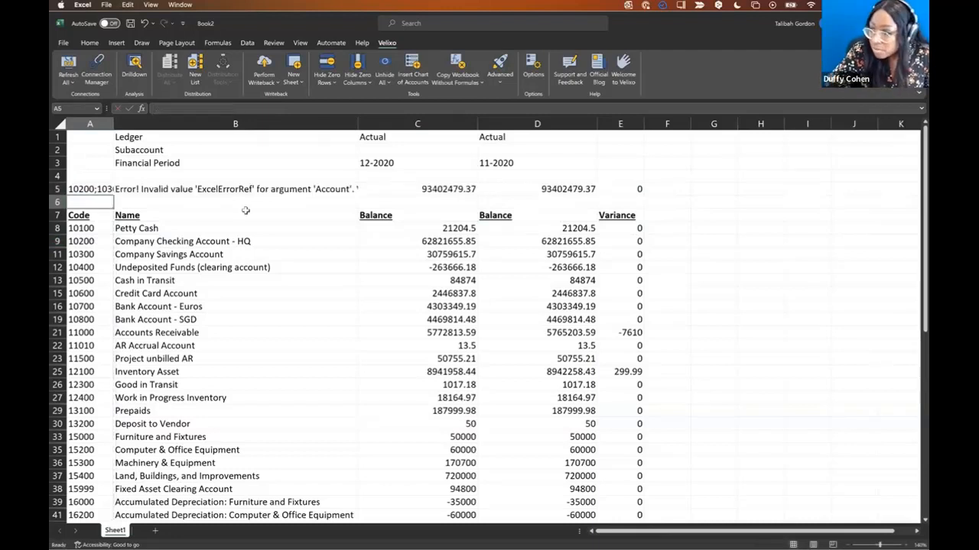
pyautogui.scroll(-1, 309, 171)
pyautogui.click(760, 228)
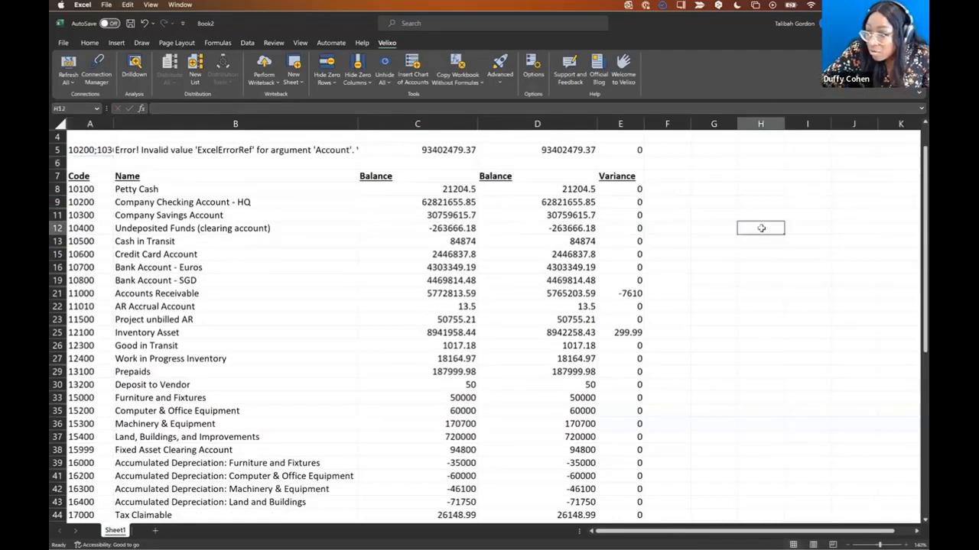
pyautogui.scroll(1, 760, 229)
pyautogui.click(236, 190)
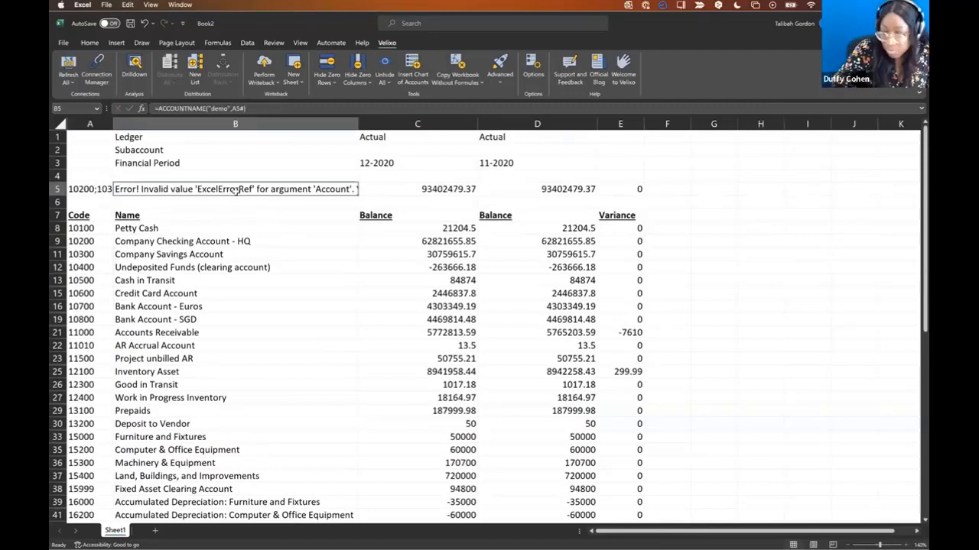
# - Clear B5, then set A5 to the range 10100:10750 and exclude account 10200
pyautogui.press('BackSpace')
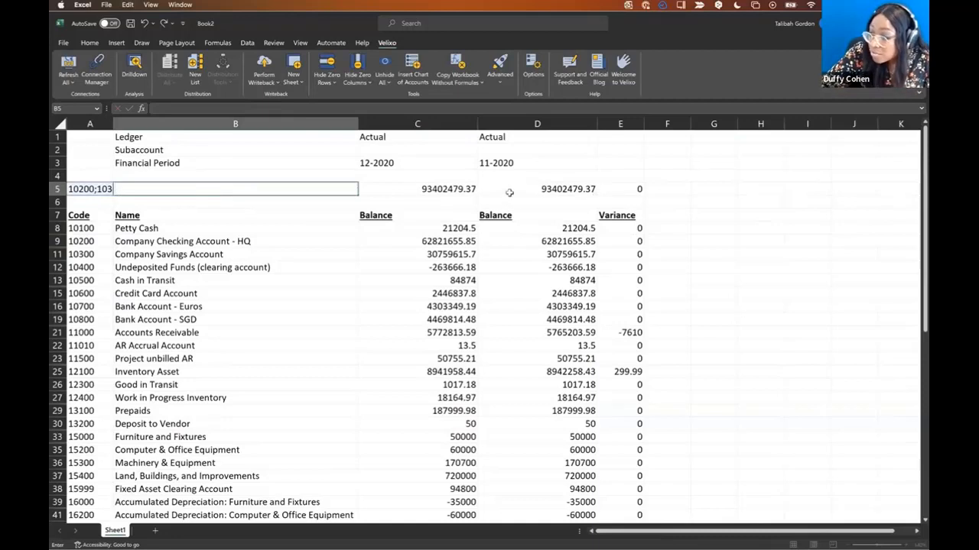
pyautogui.press('Return')
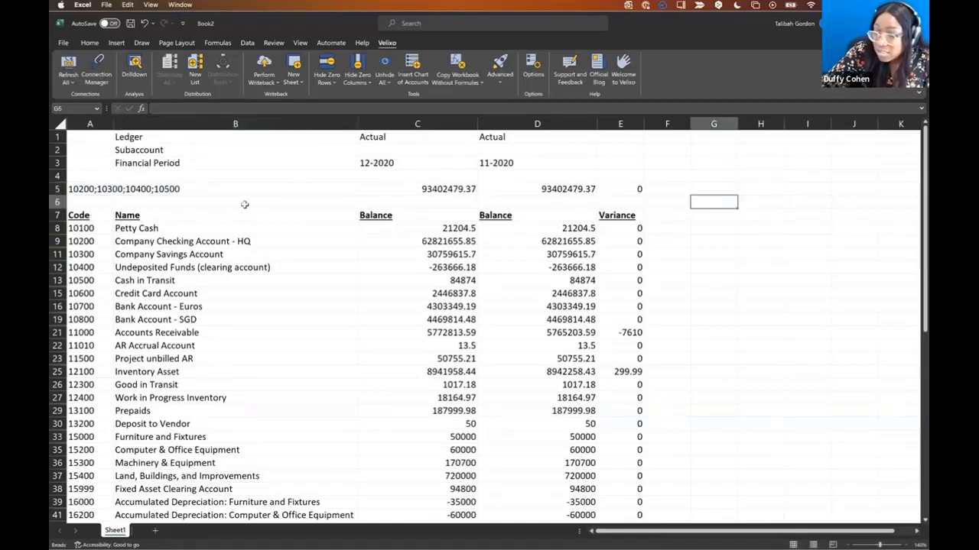
pyautogui.click(89, 187)
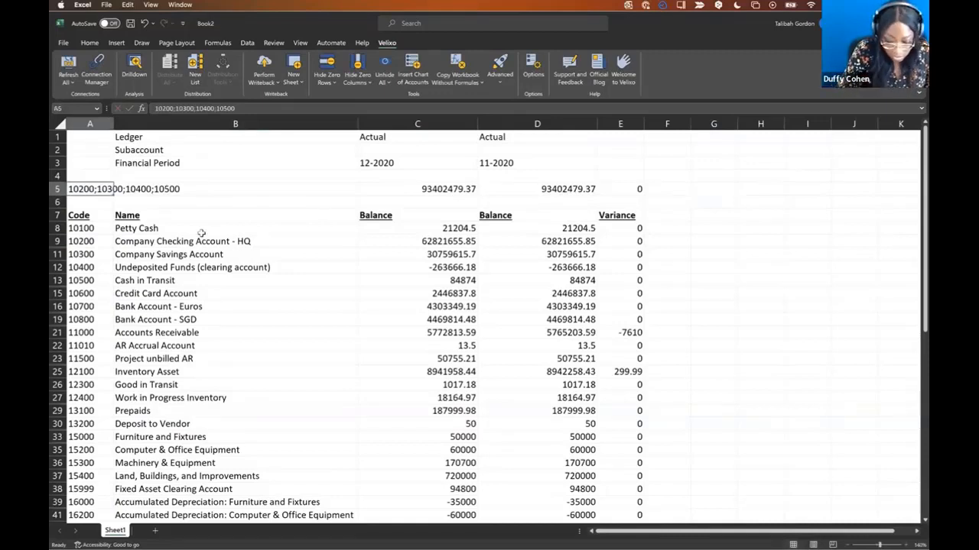
pyautogui.write('10')
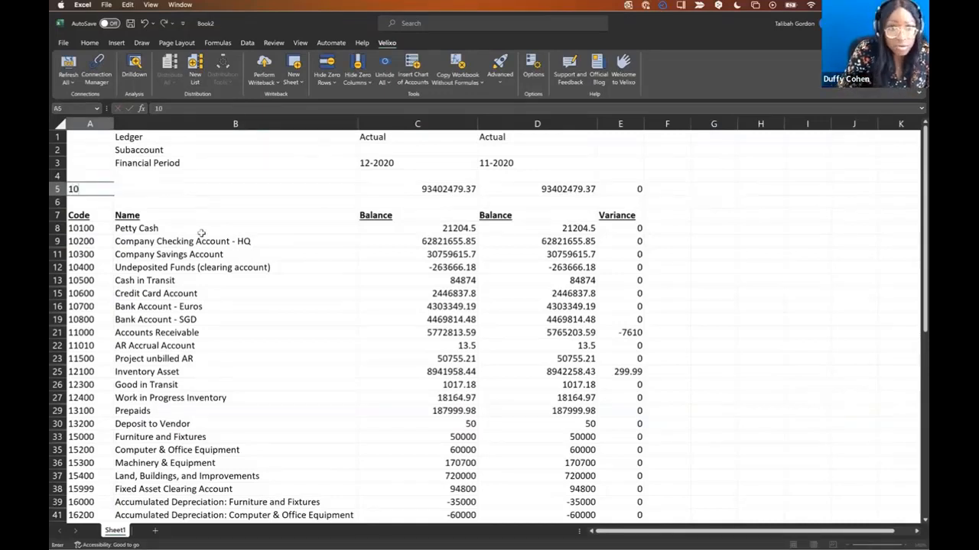
pyautogui.write('100;')
pyautogui.write('100:10')
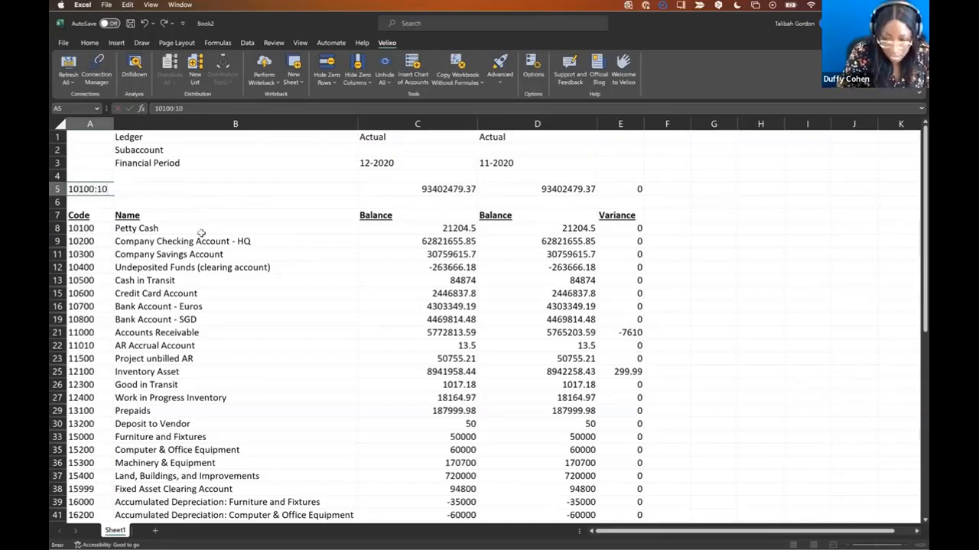
pyautogui.write('750')
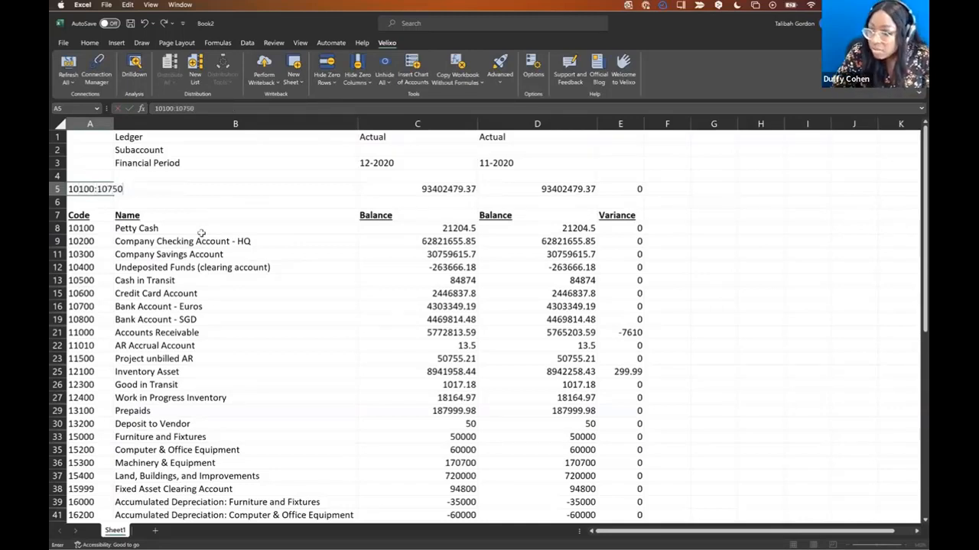
pyautogui.press('Return')
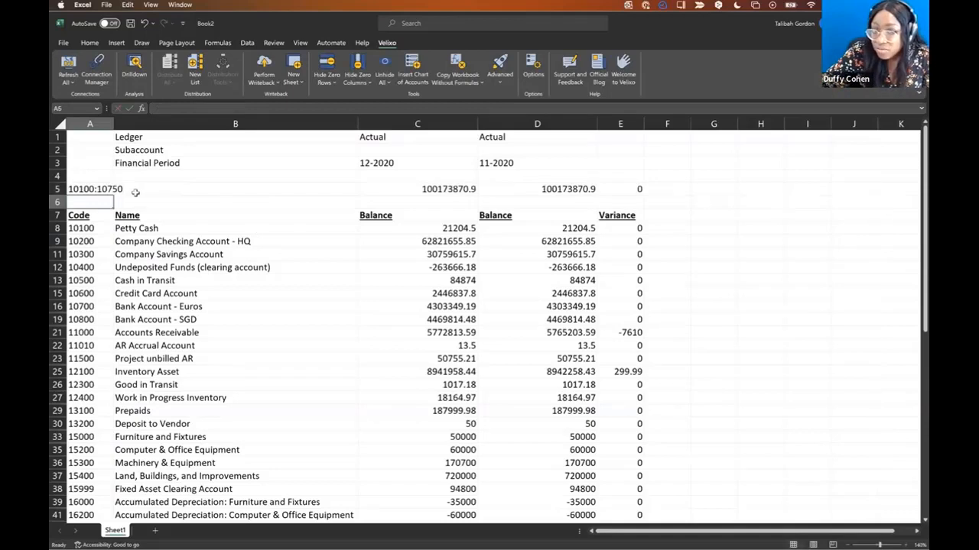
pyautogui.click(86, 189)
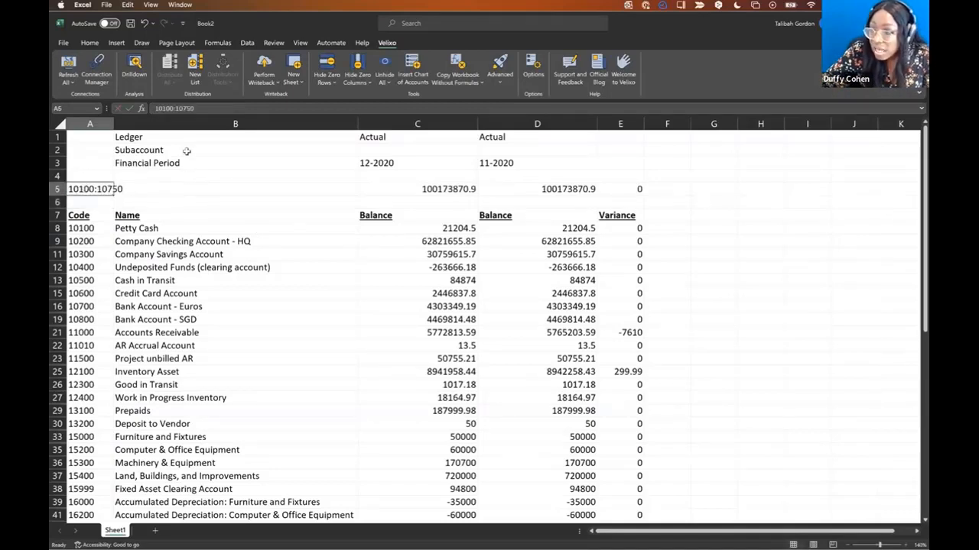
pyautogui.write('50-10200')
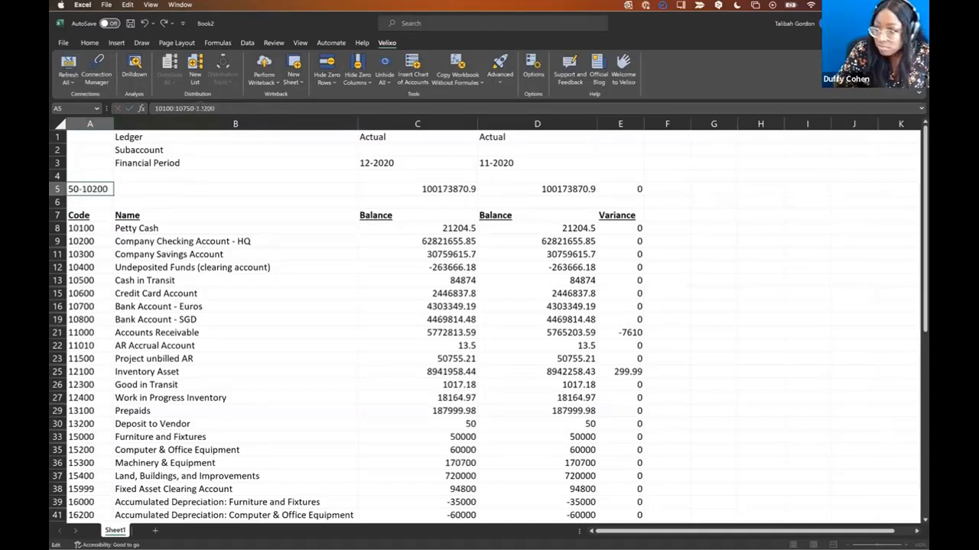
pyautogui.press('Return')
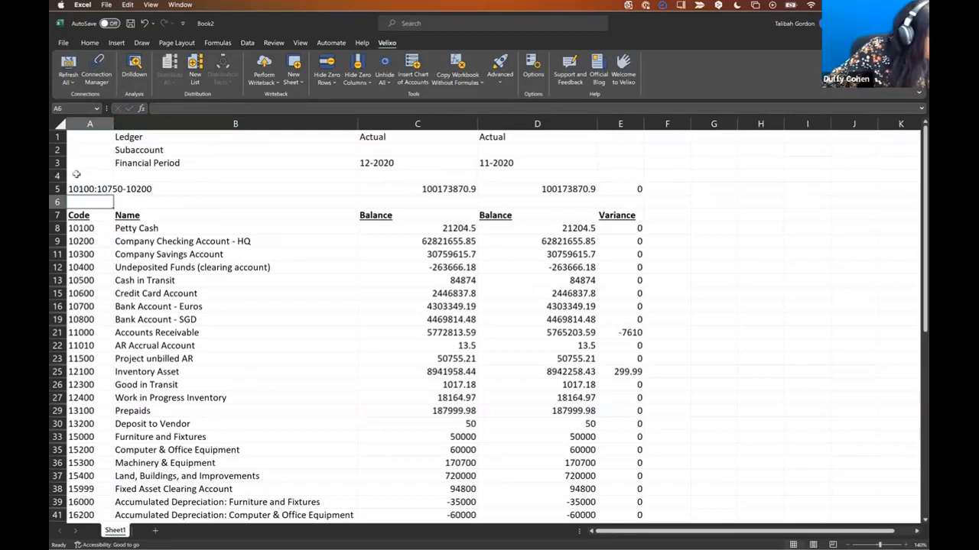
# - Replace A5 with the wildcard mask 1????-10200, then trim it to 1????
pyautogui.click(82, 189)
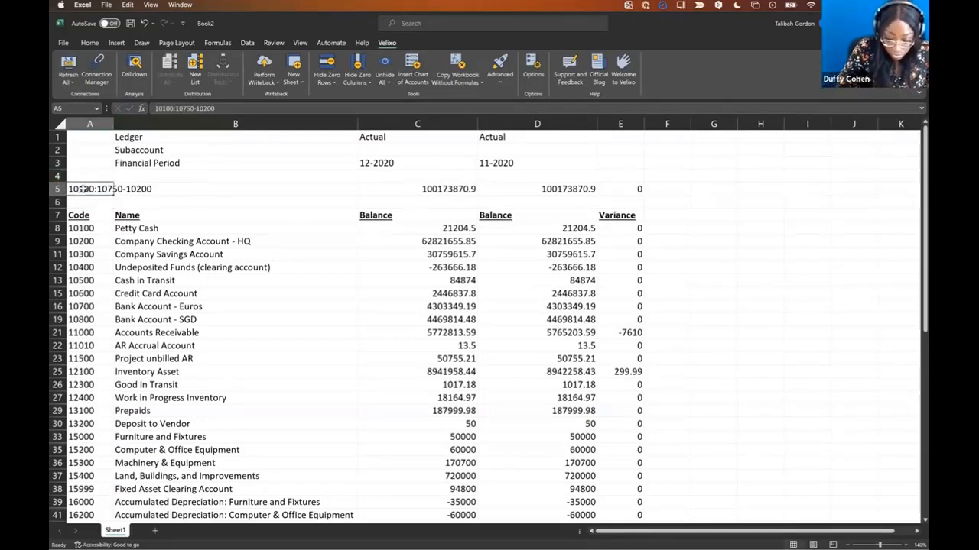
pyautogui.write('1????-')
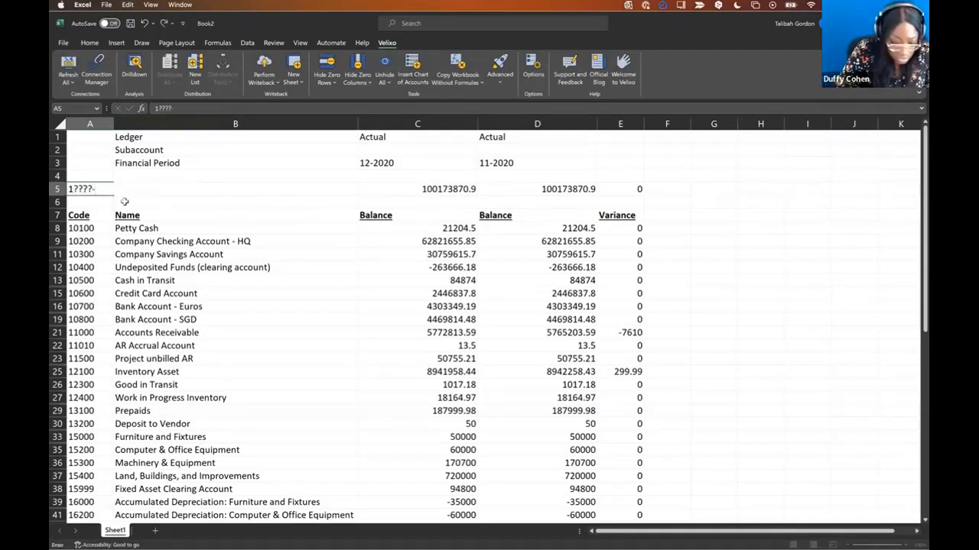
pyautogui.write('10200')
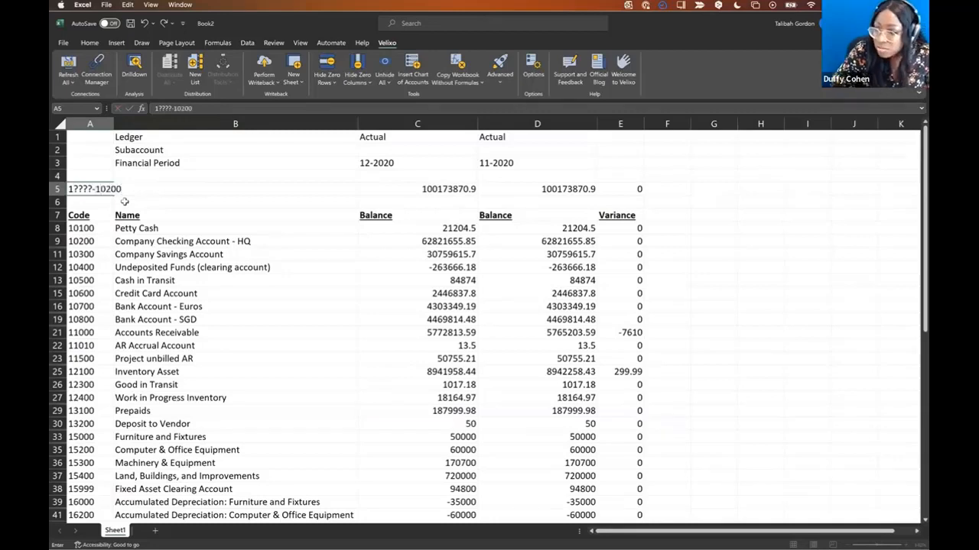
pyautogui.press('Return')
pyautogui.click(111, 191)
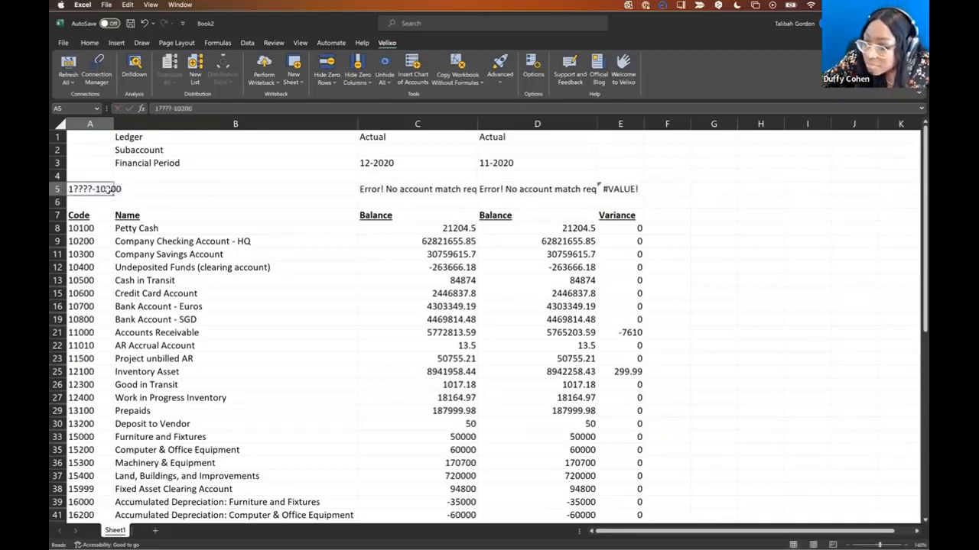
pyautogui.doubleClick(115, 190)
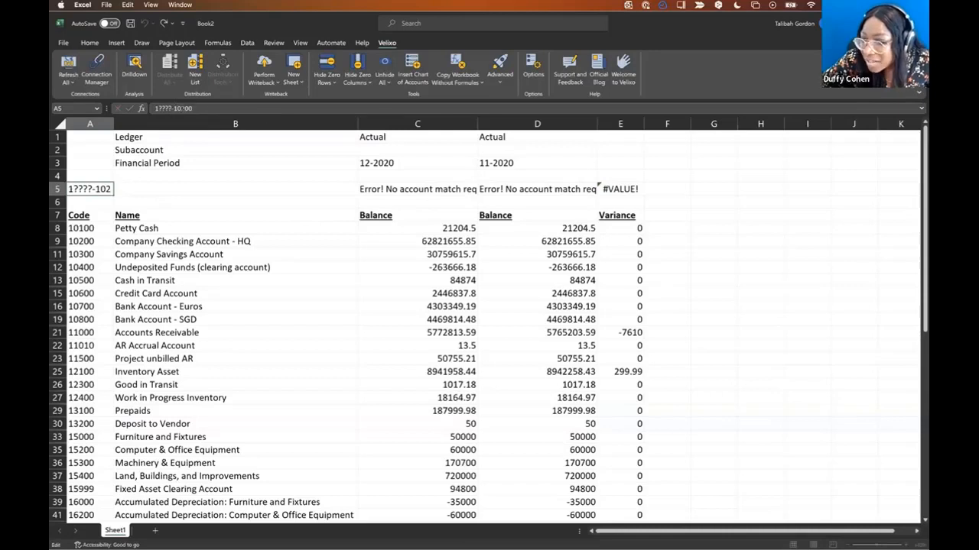
pyautogui.press('BackSpace')
pyautogui.press('BackSpace')
pyautogui.press('BackSpace')
pyautogui.press('BackSpace')
pyautogui.press('BackSpace')
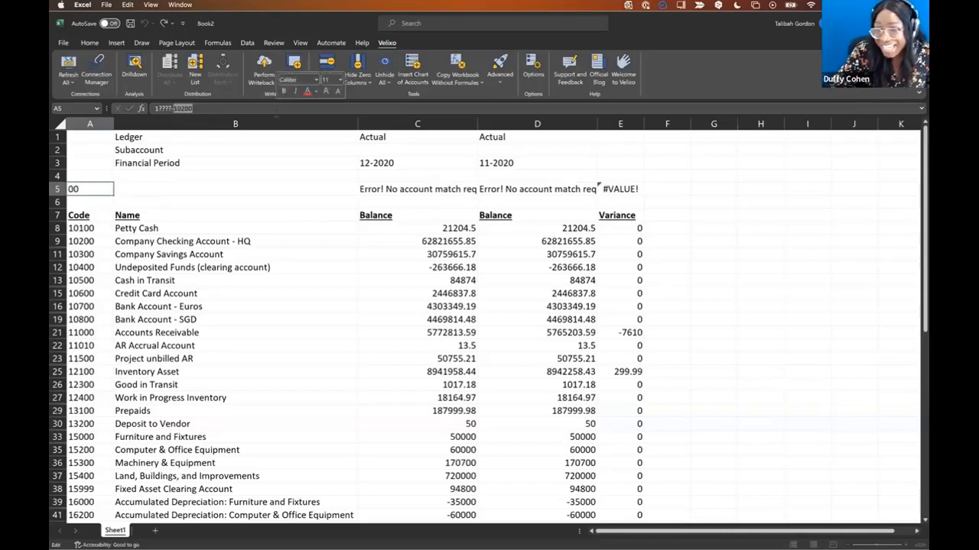
pyautogui.press('Return')
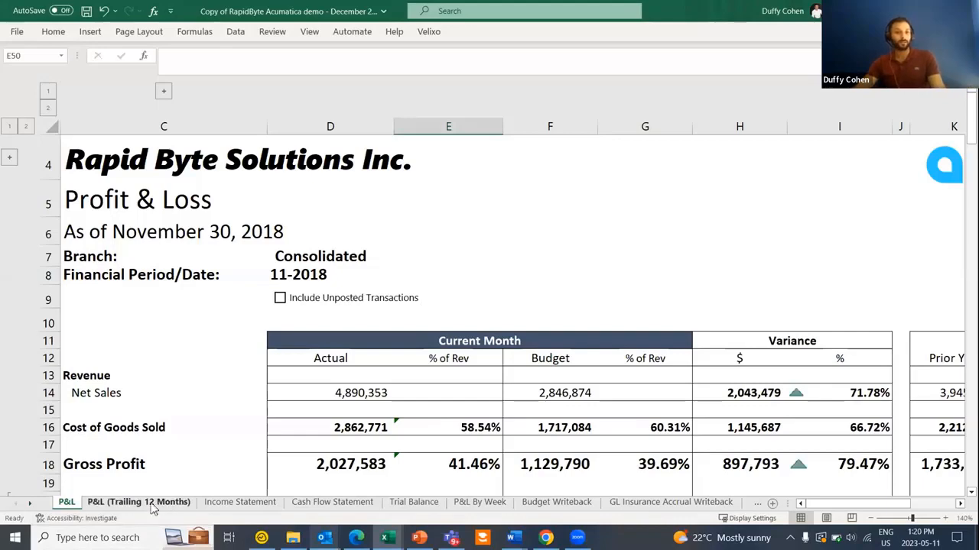
# - Review the P&L, Income Statement and Cash Flow sheets, then select the Consolidated branch on the P&L
pyautogui.click(124, 503)
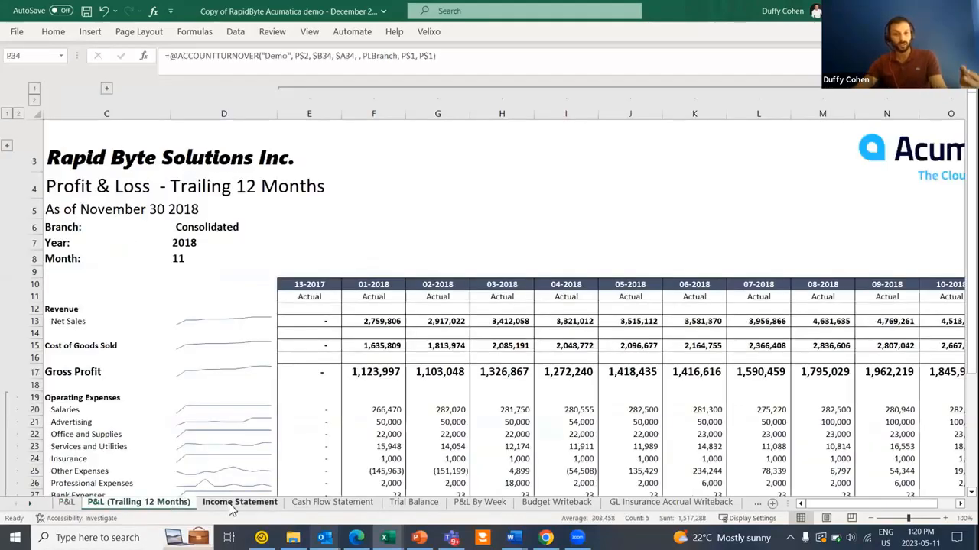
pyautogui.click(233, 505)
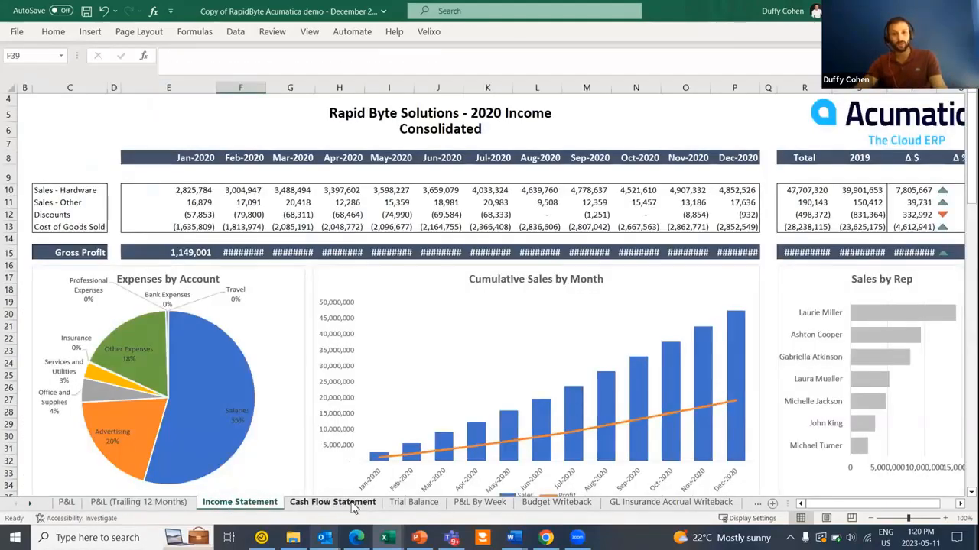
pyautogui.click(353, 506)
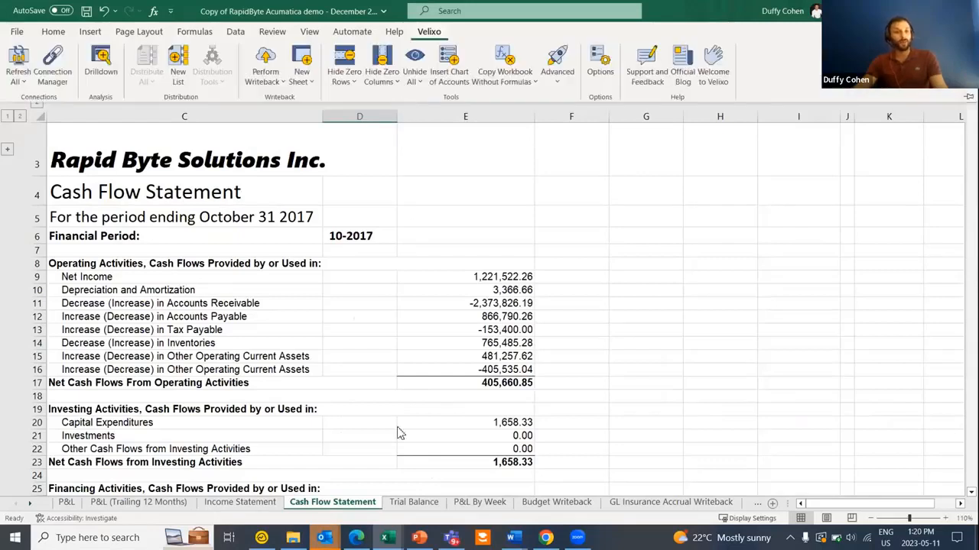
pyautogui.click(67, 502)
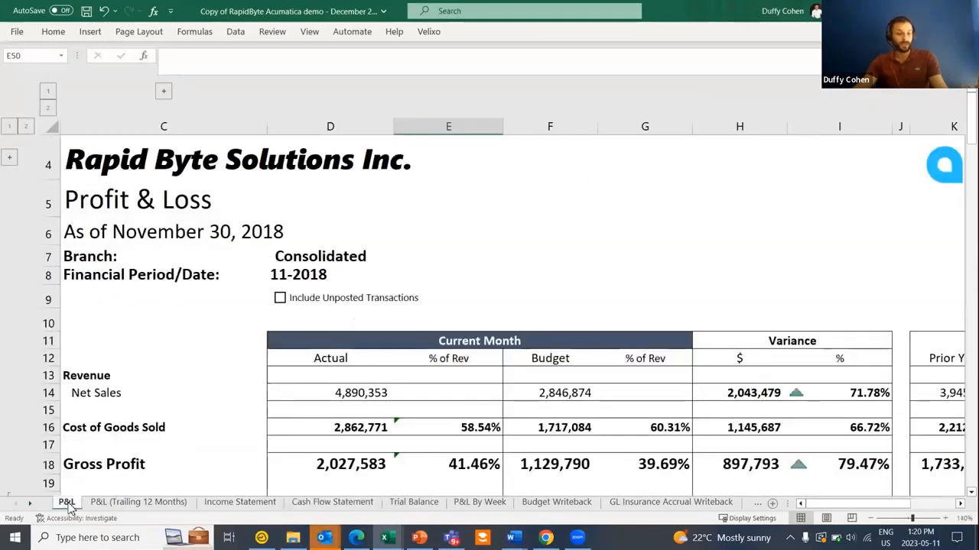
pyautogui.click(352, 257)
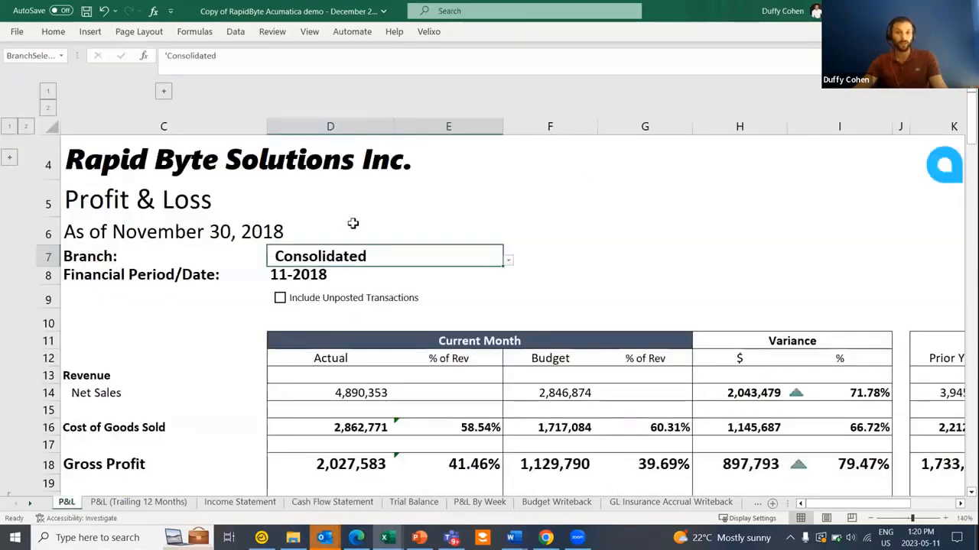
# - Zoom the P&L to 120% and drill down into the 510,296 Total Operating Expenses actual
pyautogui.click(429, 32)
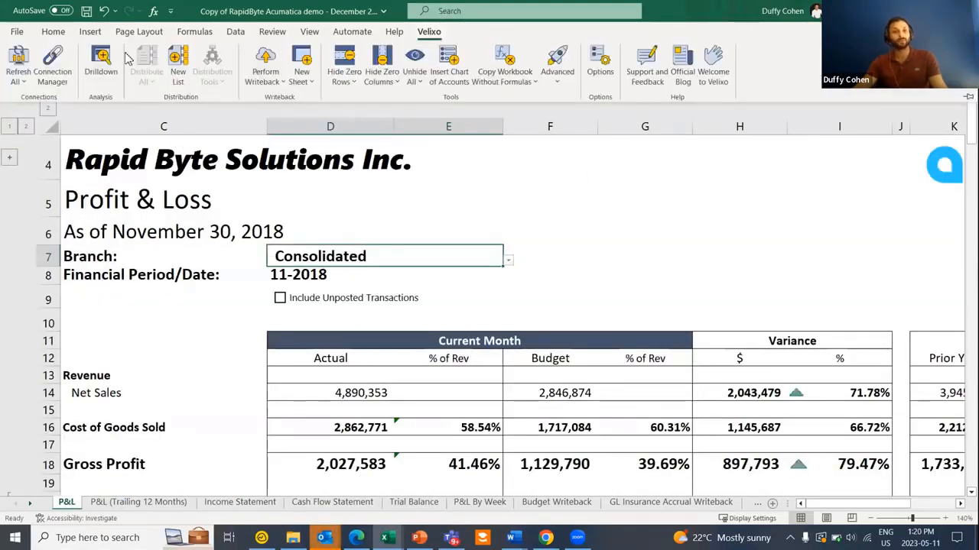
pyautogui.scroll(-3, 275, 338)
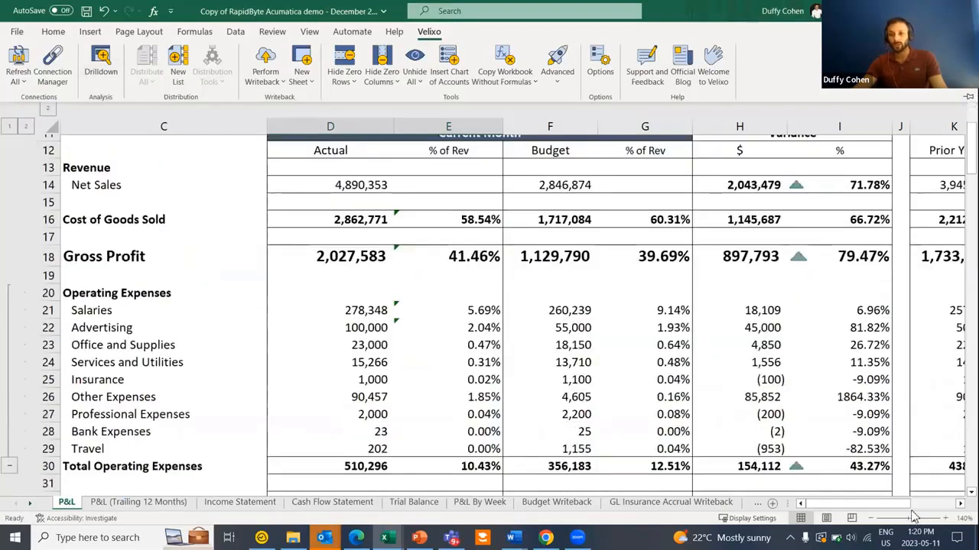
pyautogui.click(878, 518)
pyautogui.click(878, 518)
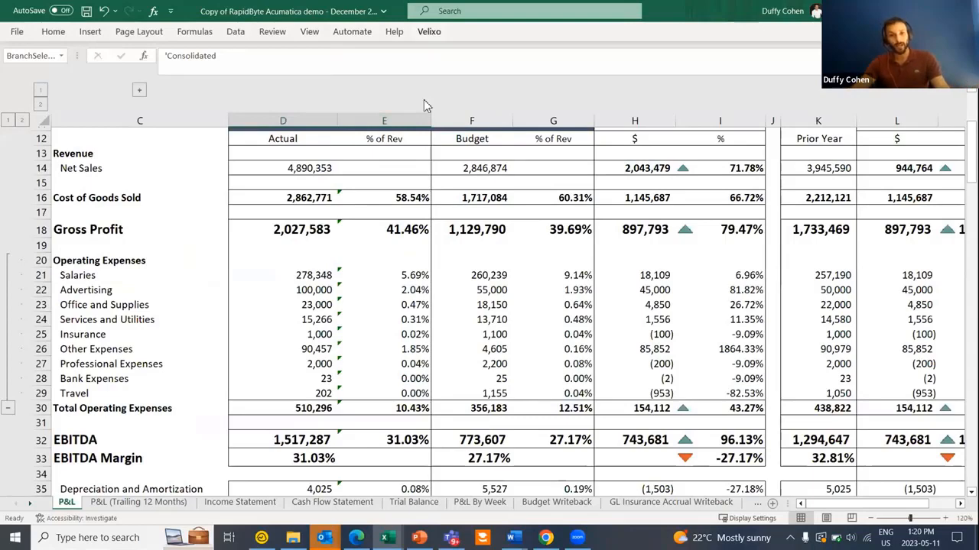
pyautogui.click(293, 406)
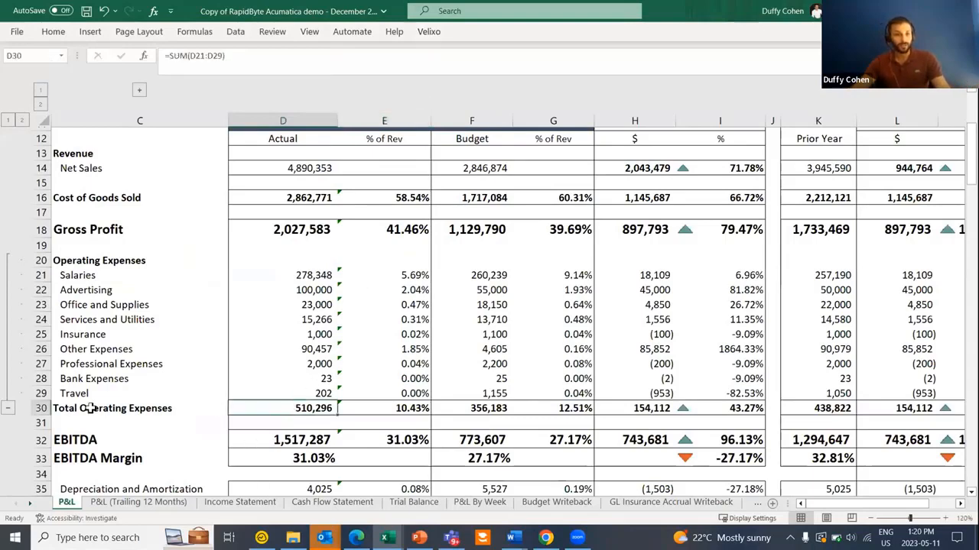
pyautogui.hotkey('ctrl', 'F1')
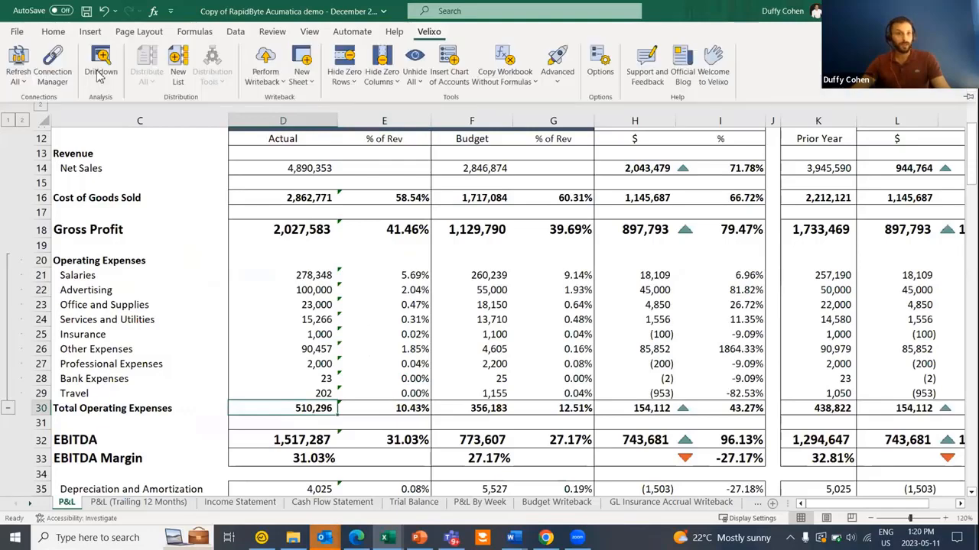
pyautogui.click(105, 67)
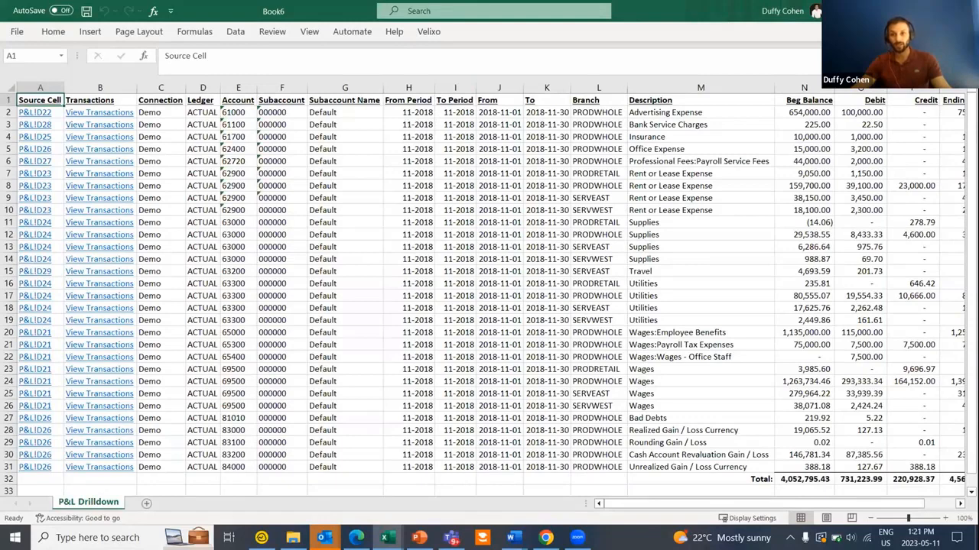
# - Fill the 201.73 Travel debit cell in the drilldown with yellow
pyautogui.scroll(-1, 893, 283)
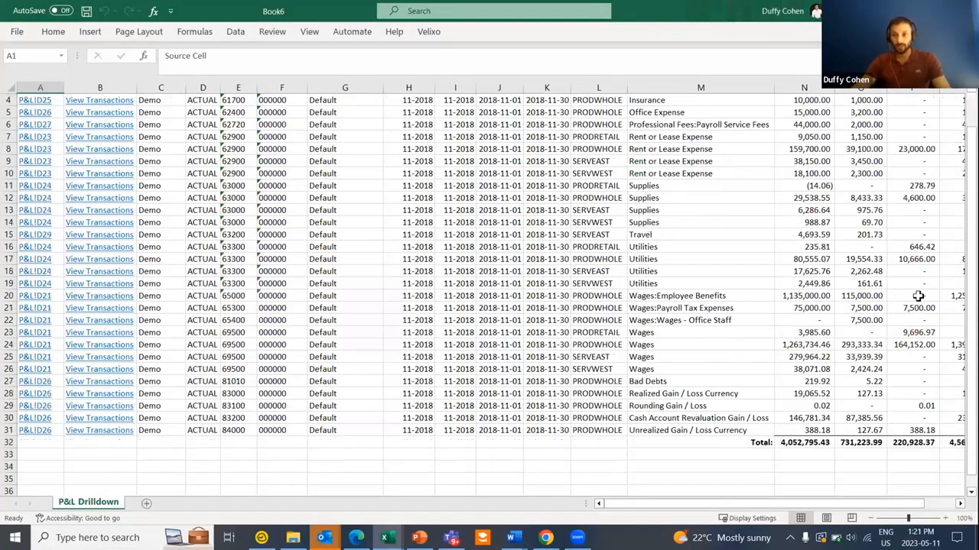
pyautogui.scroll(1, 905, 296)
pyautogui.click(866, 271)
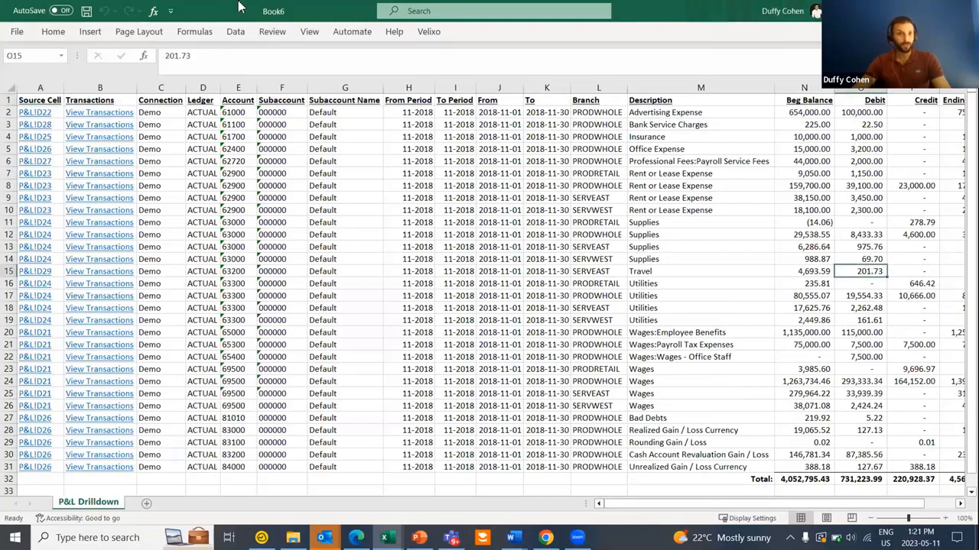
pyautogui.click(53, 31)
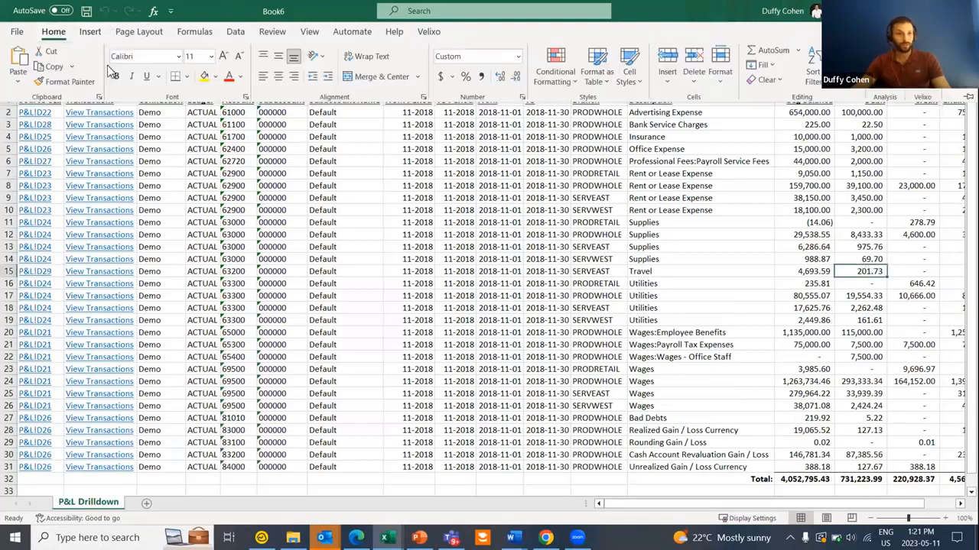
pyautogui.click(205, 75)
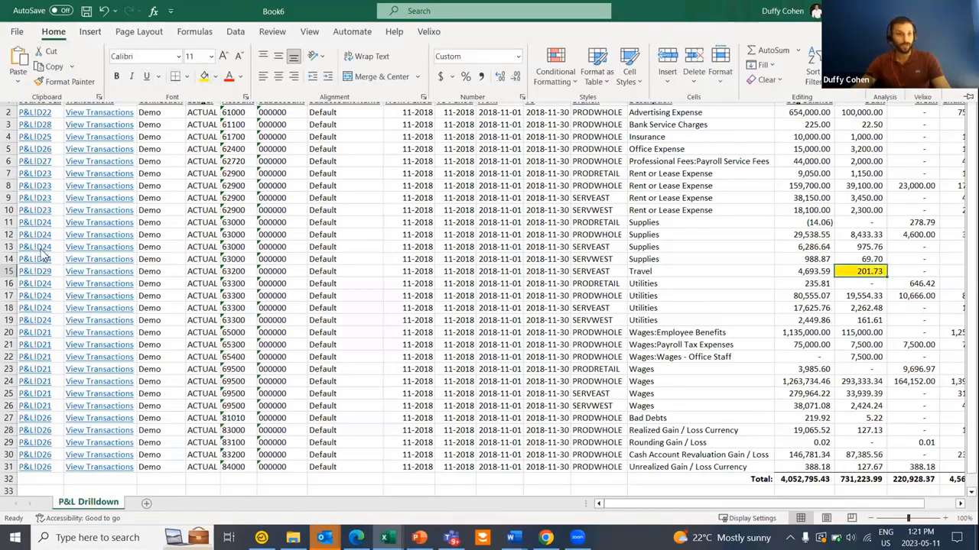
# - View the transactions behind the Travel row, then go back to the P&L workbook
pyautogui.click(108, 274)
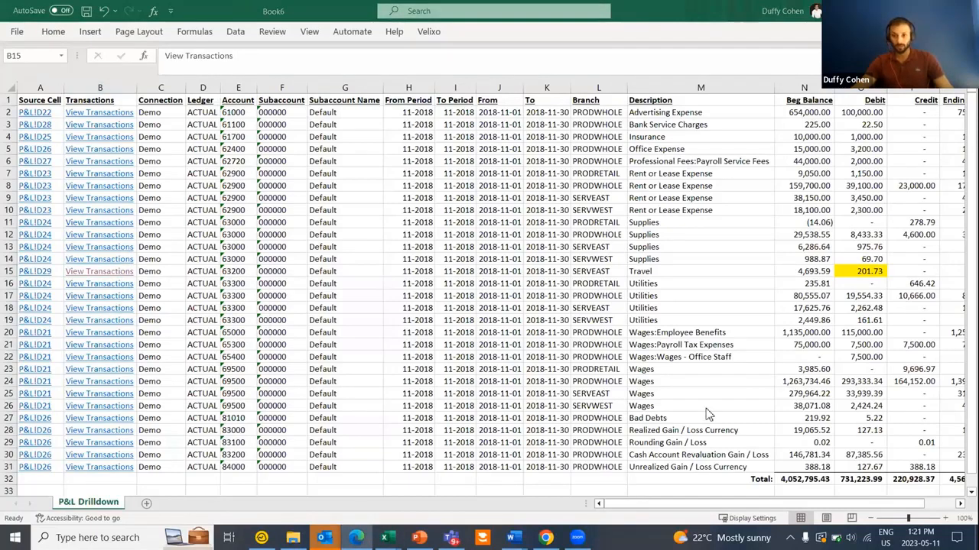
pyautogui.hotkey('alt', 'Tab')
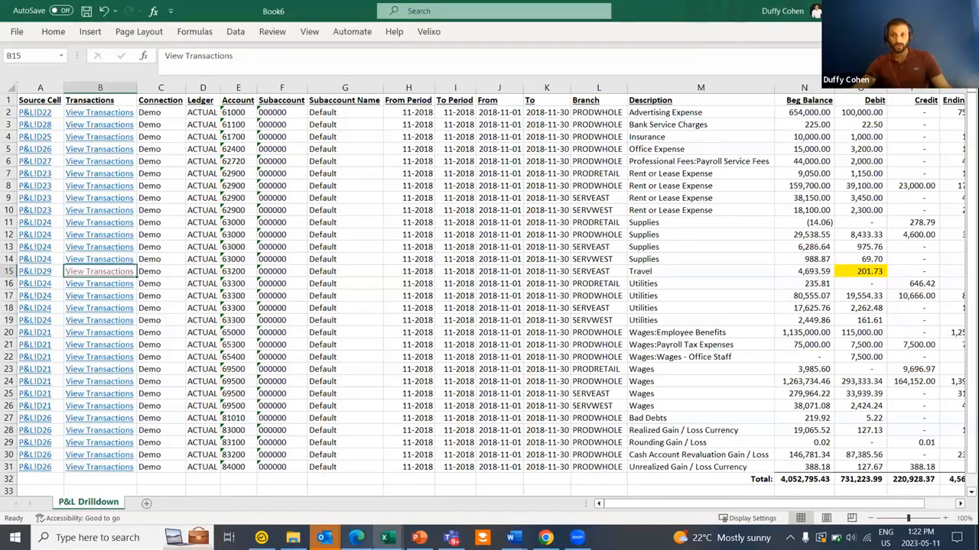
pyautogui.hotkey('ctrl', 'Tab')
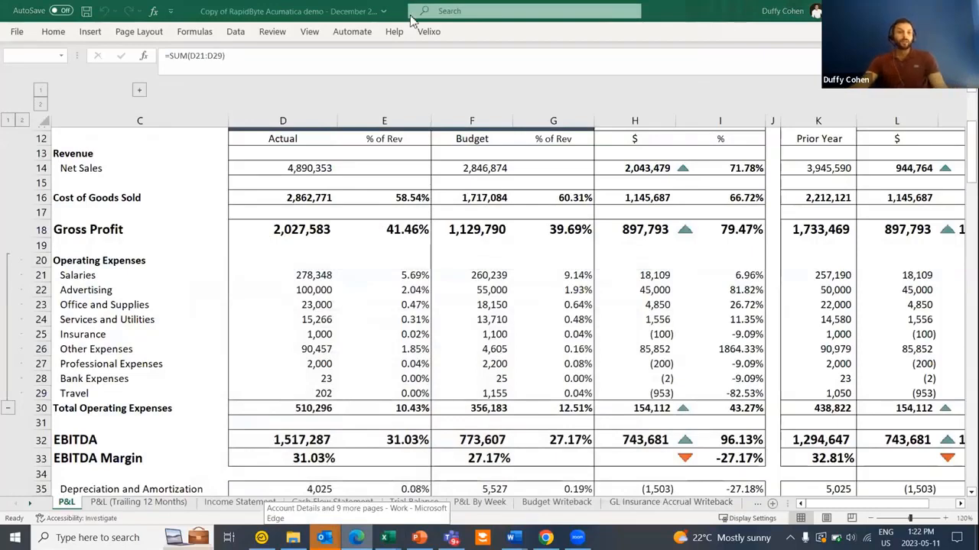
# - Scroll the sheet tabs along toward the Distribution List sheet
pyautogui.click(427, 31)
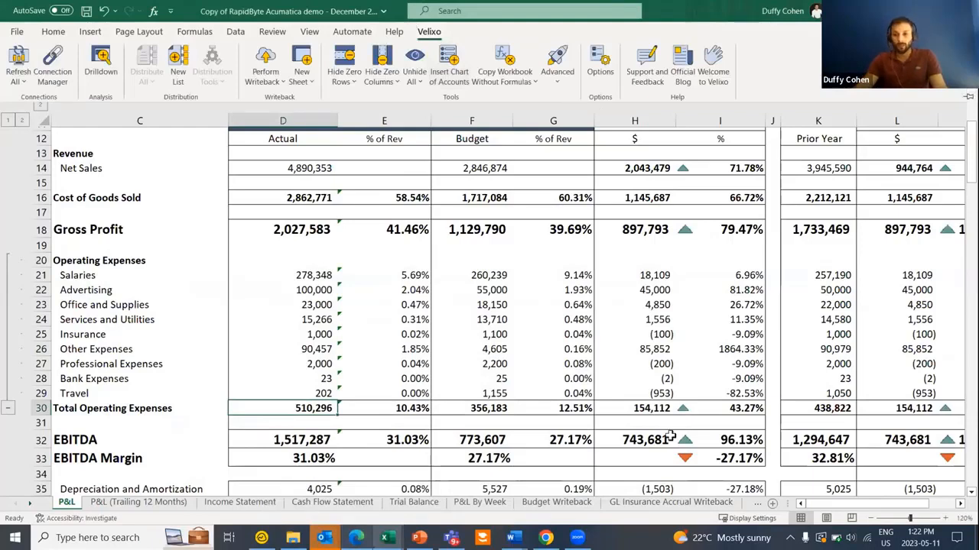
pyautogui.press('Escape')
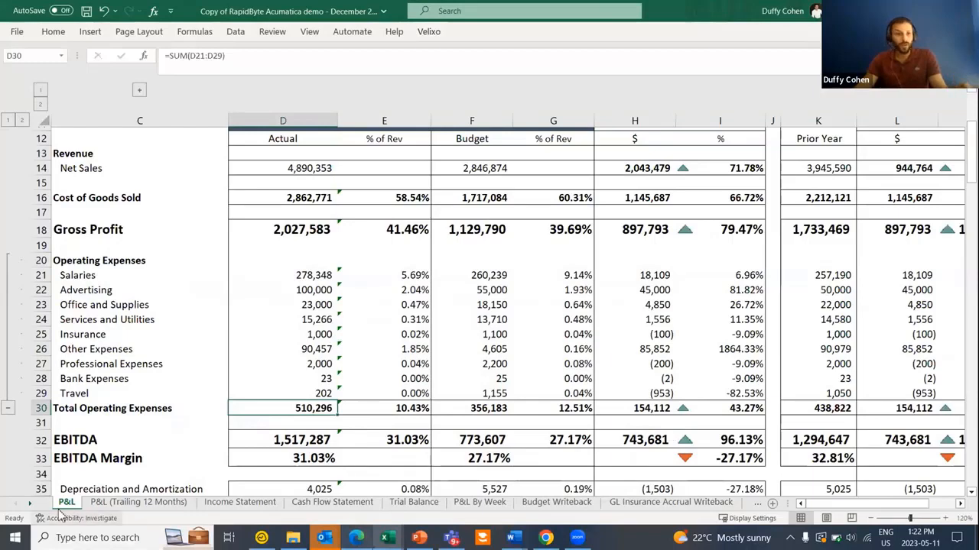
pyautogui.click(31, 503)
pyautogui.click(31, 503)
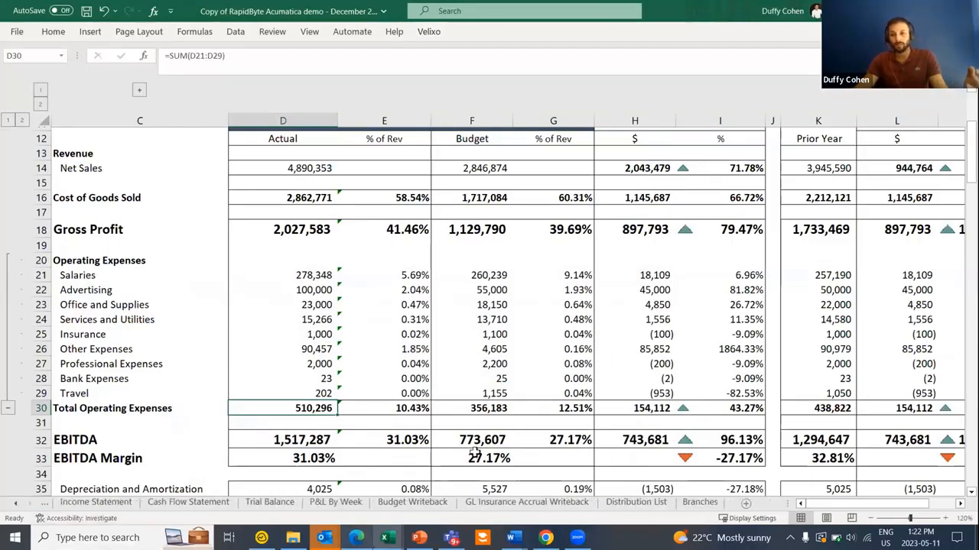
pyautogui.click(636, 502)
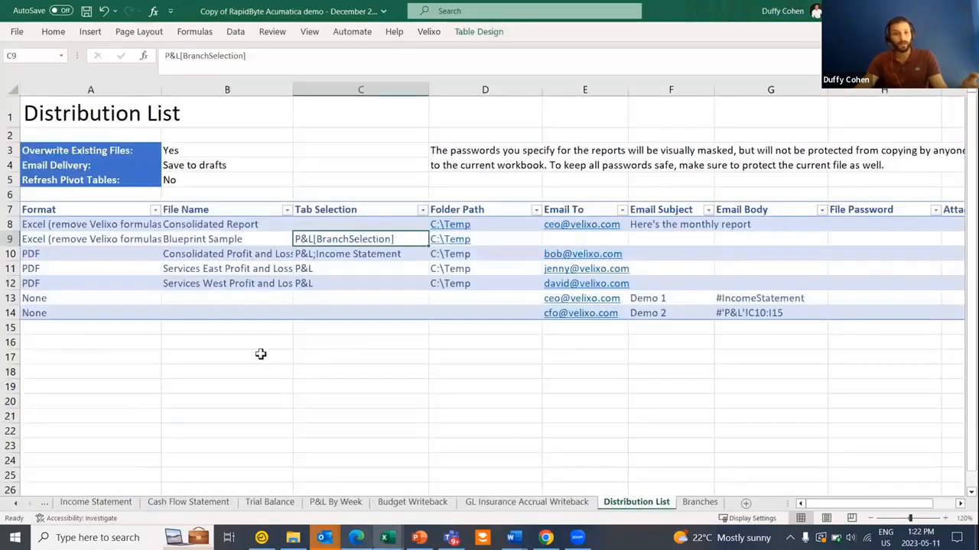
pyautogui.hotkey('ctrl', 'F1')
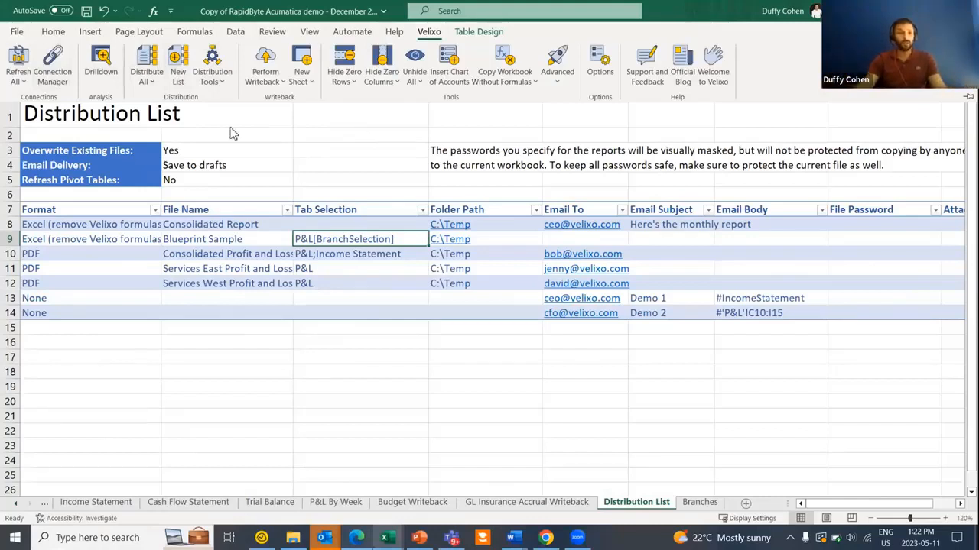
pyautogui.hotkey('ctrl', 'F1')
pyautogui.click(122, 89)
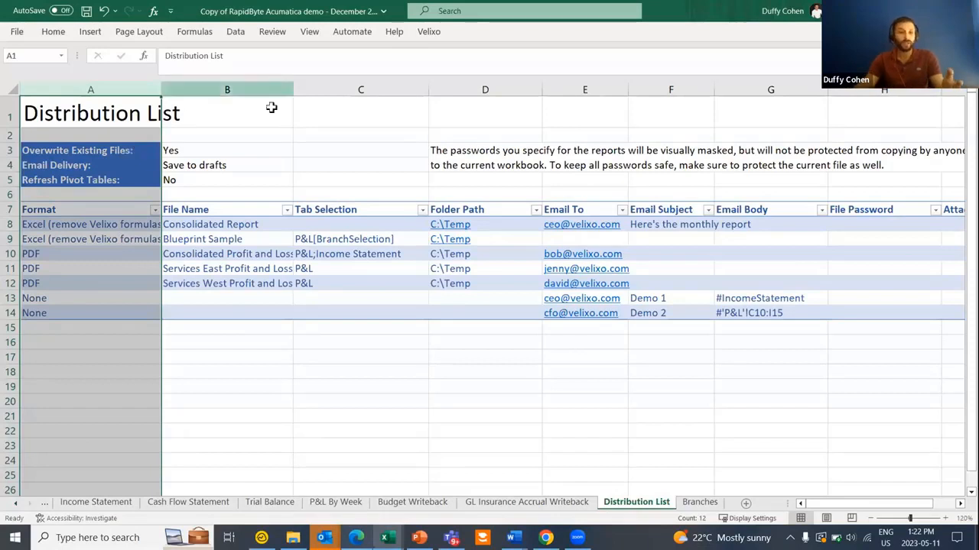
pyautogui.click(493, 223)
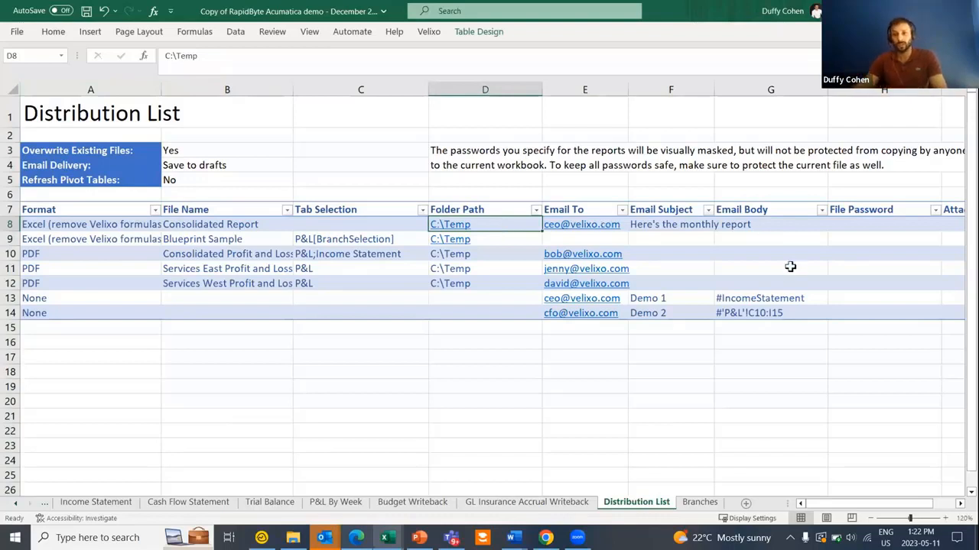
pyautogui.moveTo(871, 505); pyautogui.dragTo(947, 453)
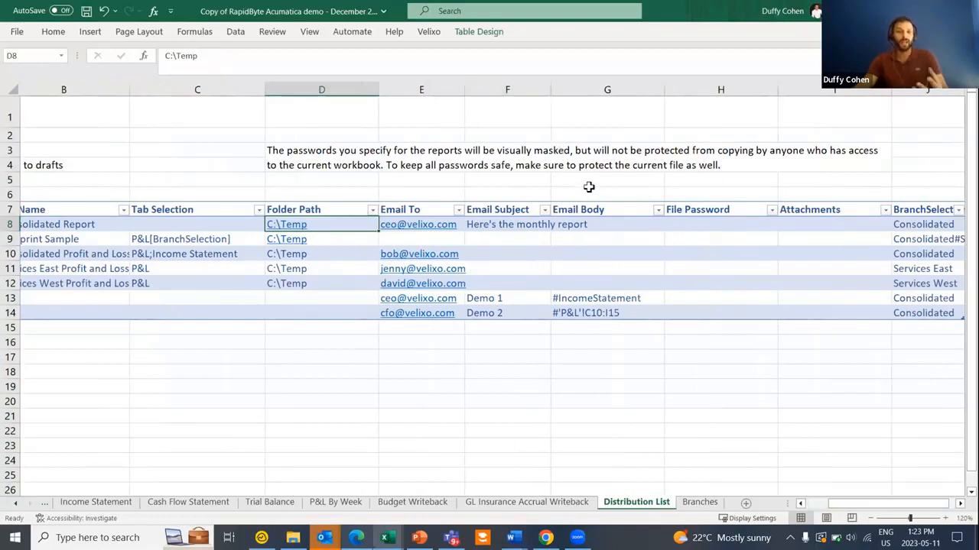
pyautogui.click(926, 90)
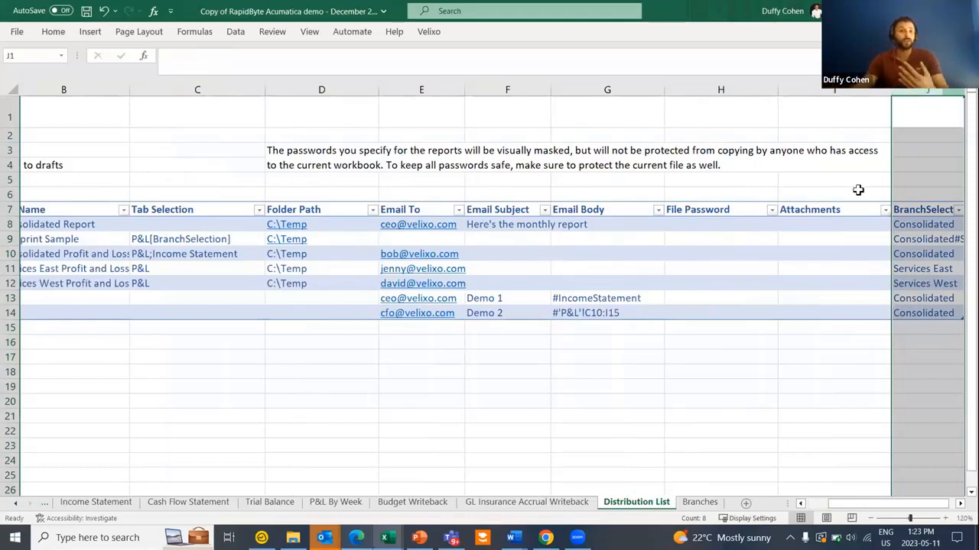
pyautogui.moveTo(896, 504); pyautogui.dragTo(800, 505)
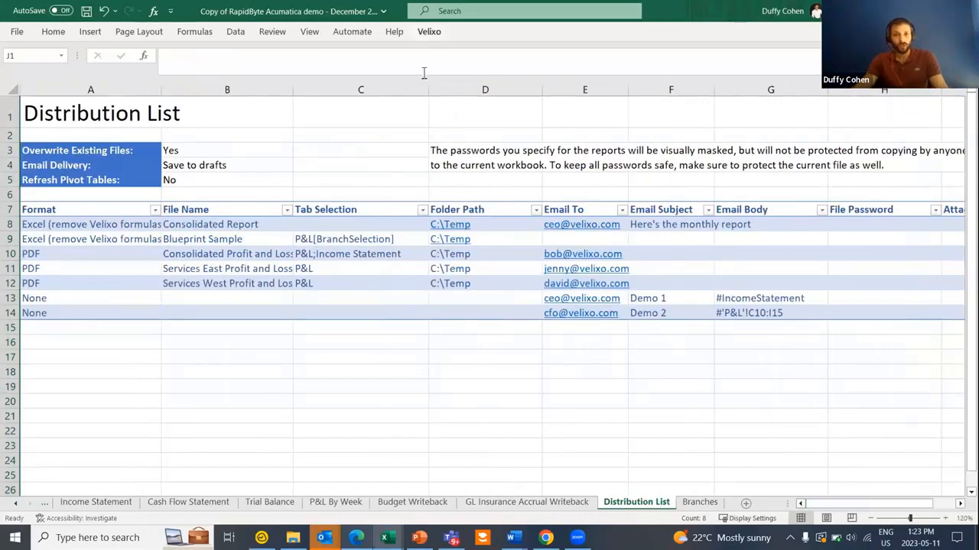
pyautogui.click(428, 32)
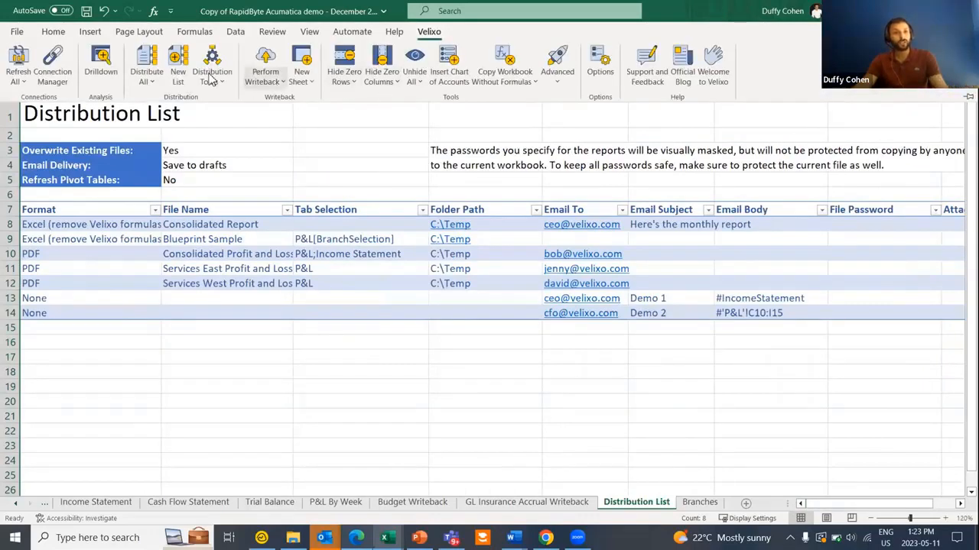
# - Run Velixo Distribute All on all 7 list entries and acknowledge the completion message
pyautogui.click(146, 62)
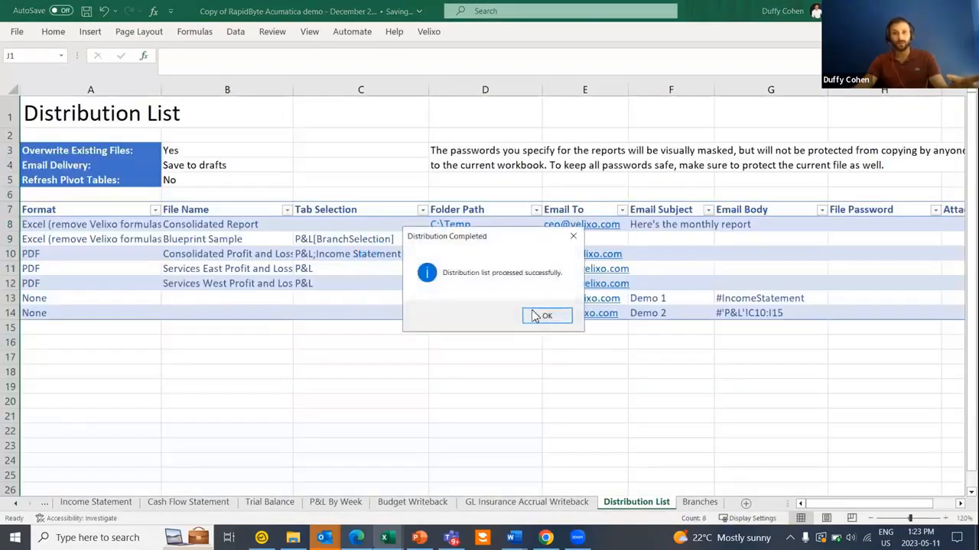
pyautogui.click(533, 316)
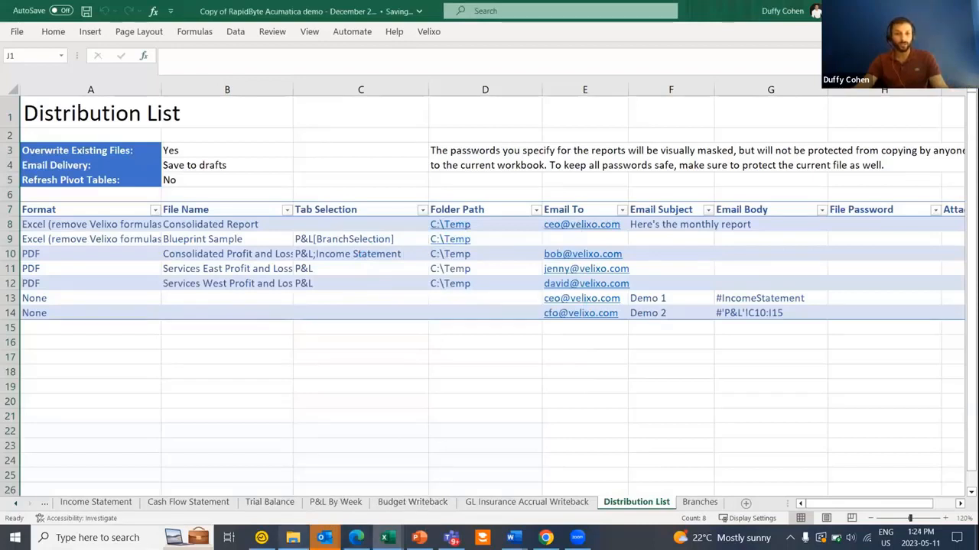
# - Switch to the Outlook drafts and review the Demo 2 draft's recipient and body
pyautogui.moveTo(325, 537)
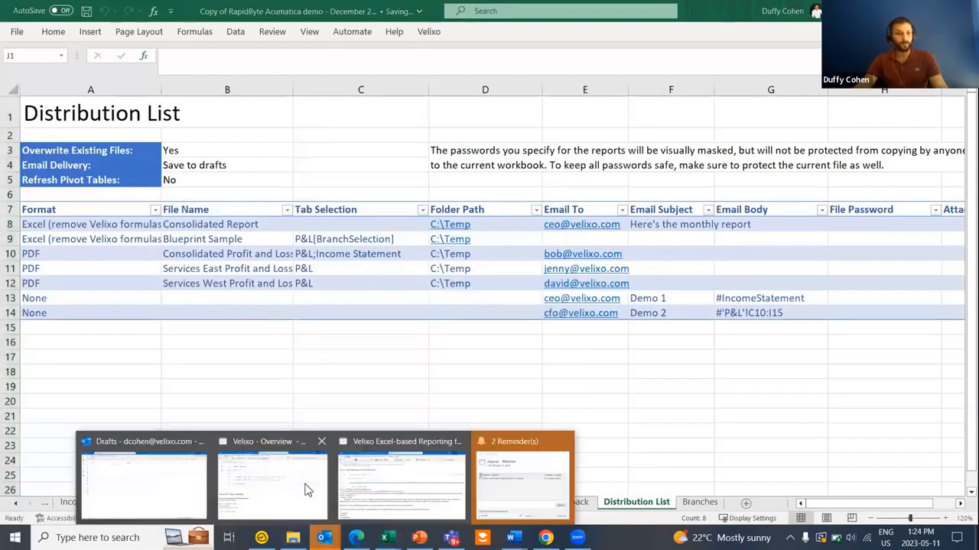
pyautogui.click(149, 492)
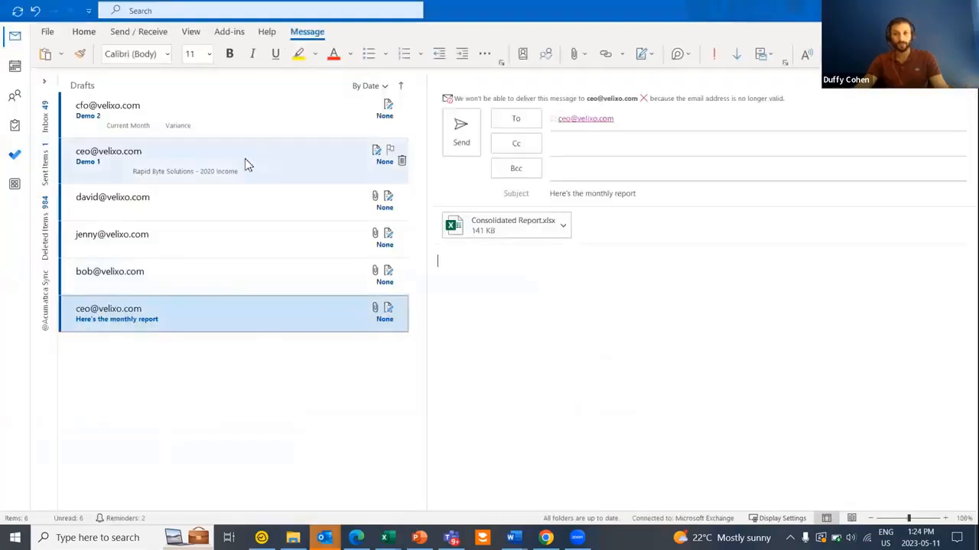
pyautogui.click(166, 111)
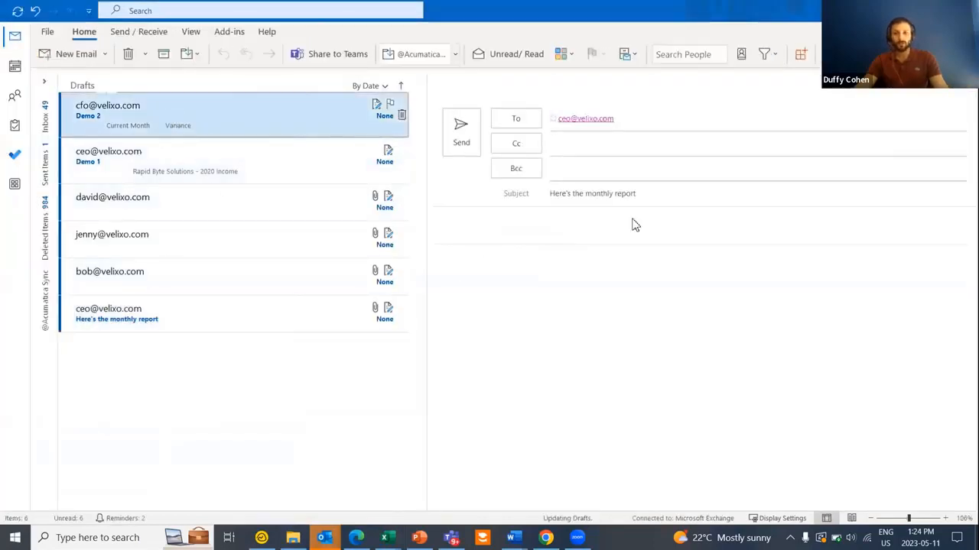
pyautogui.click(585, 102)
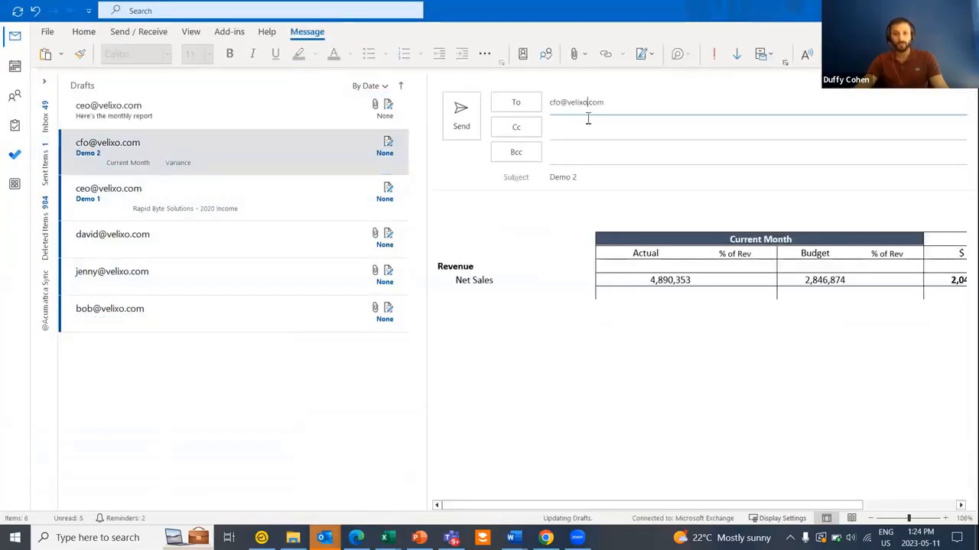
pyautogui.click(655, 319)
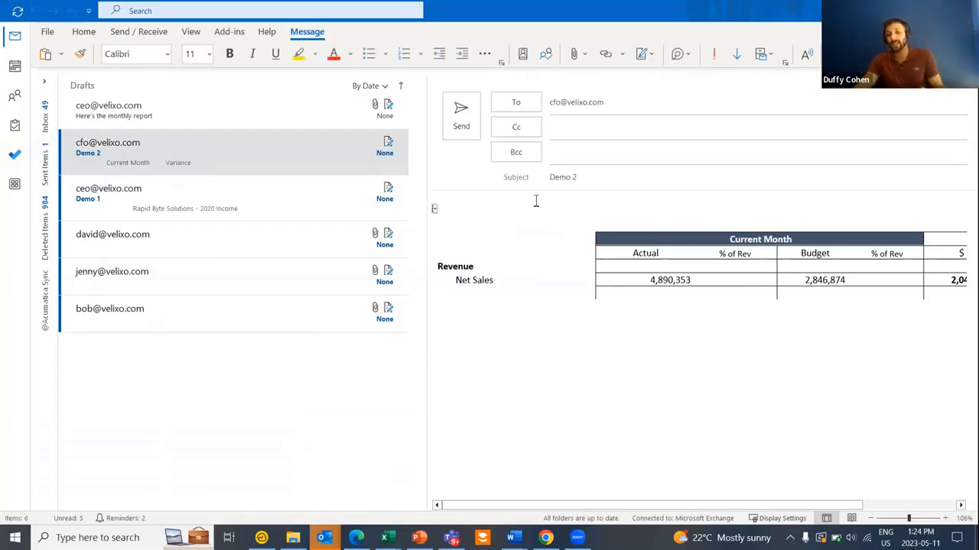
# - Preview the Demo 1 draft, then open Services West Profit and Loss.pdf from the next draft
pyautogui.click(184, 211)
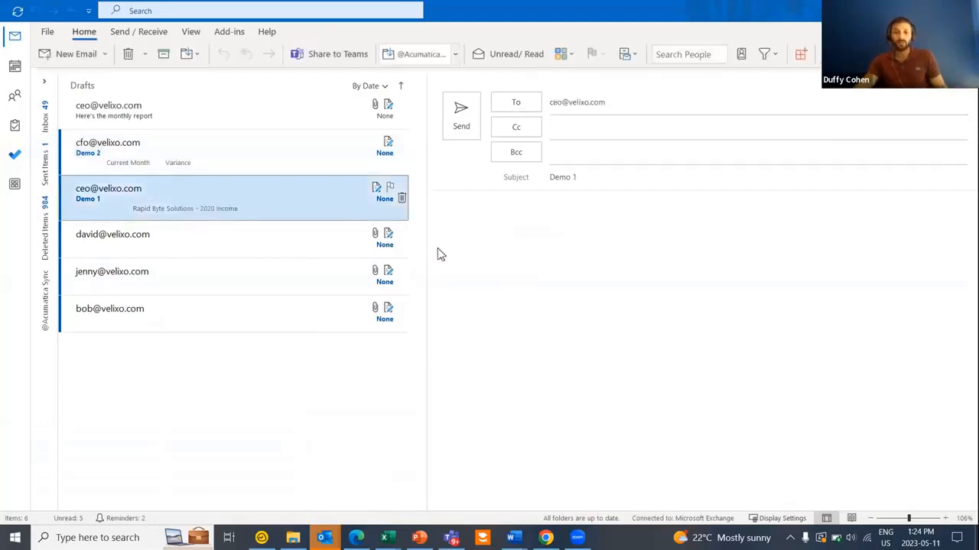
pyautogui.scroll(-3, 656, 321)
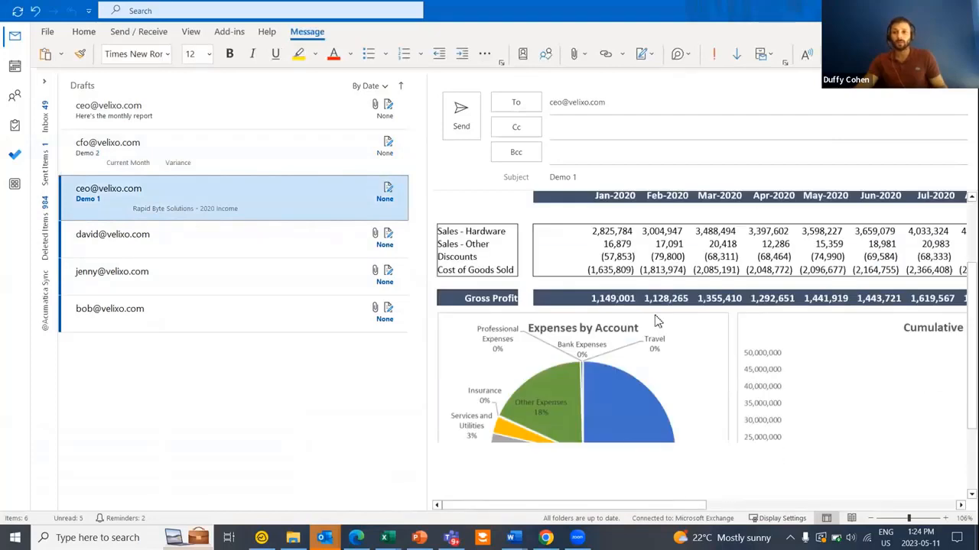
pyautogui.scroll(-2, 656, 321)
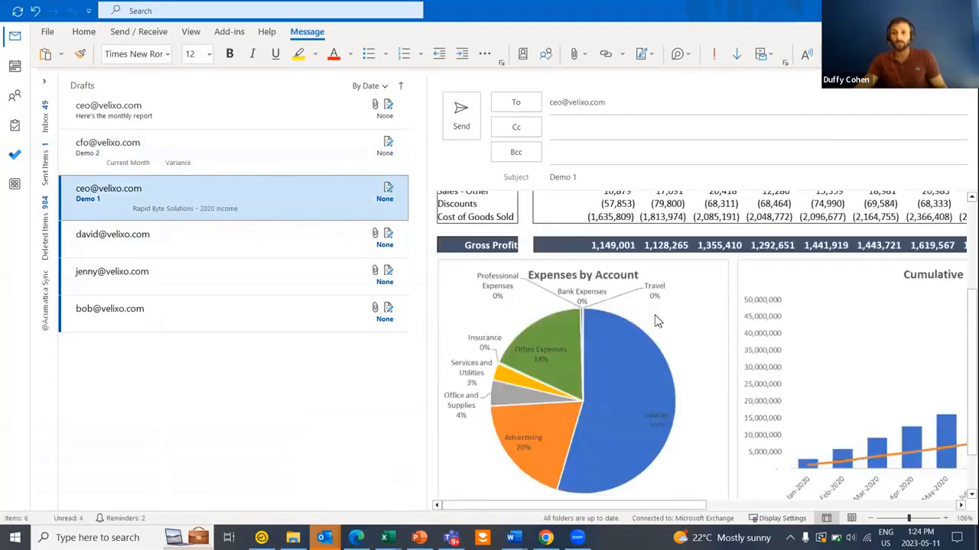
pyautogui.scroll(4, 611, 218)
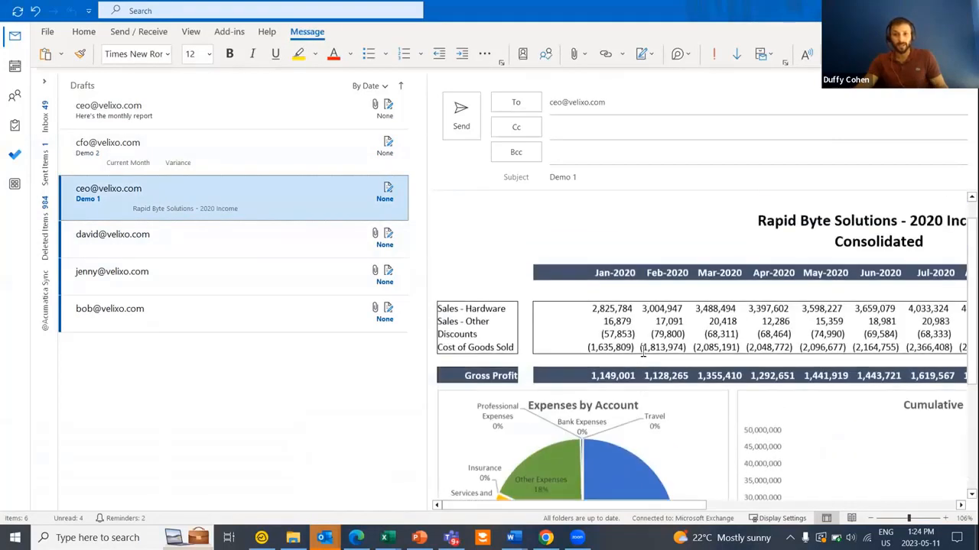
pyautogui.click(145, 237)
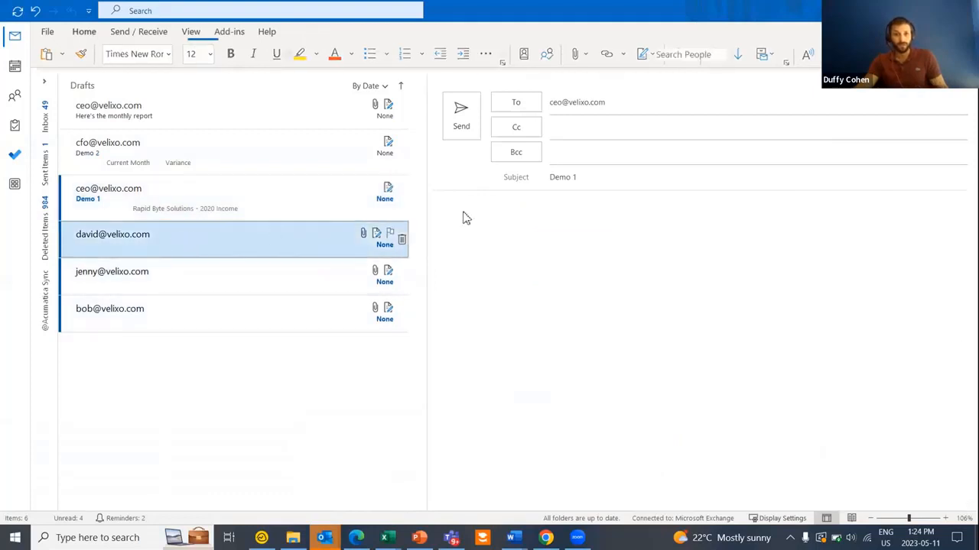
pyautogui.doubleClick(509, 210)
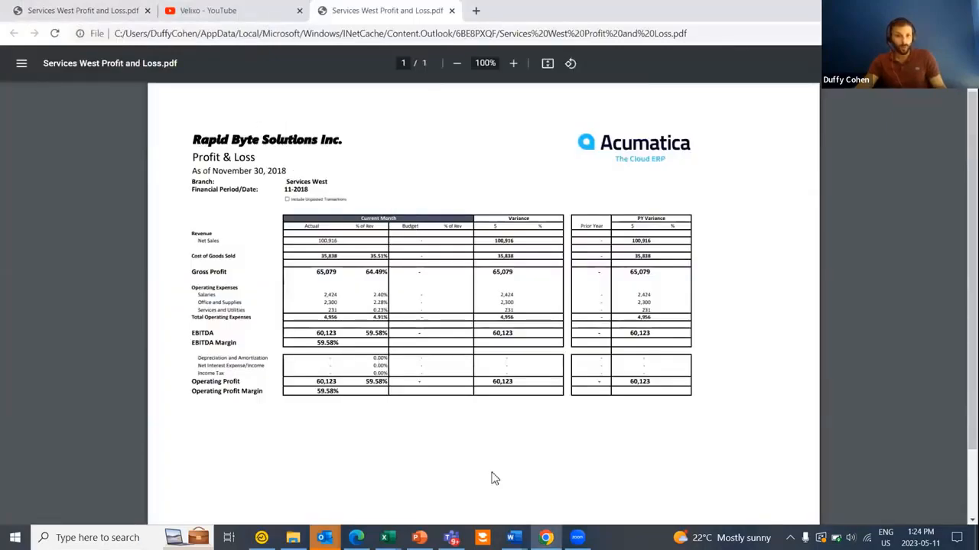
# - Open the next draft's Consolidated Profit and Loss.pdf and scroll to its 2020 income page
pyautogui.hotkey('alt', 'Tab')
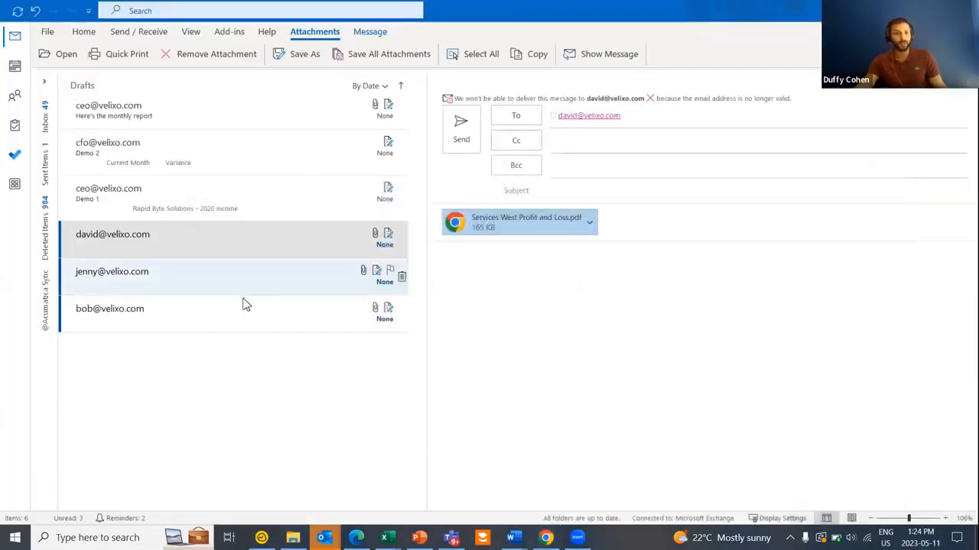
pyautogui.click(245, 310)
pyautogui.click(507, 214)
pyautogui.doubleClick(504, 214)
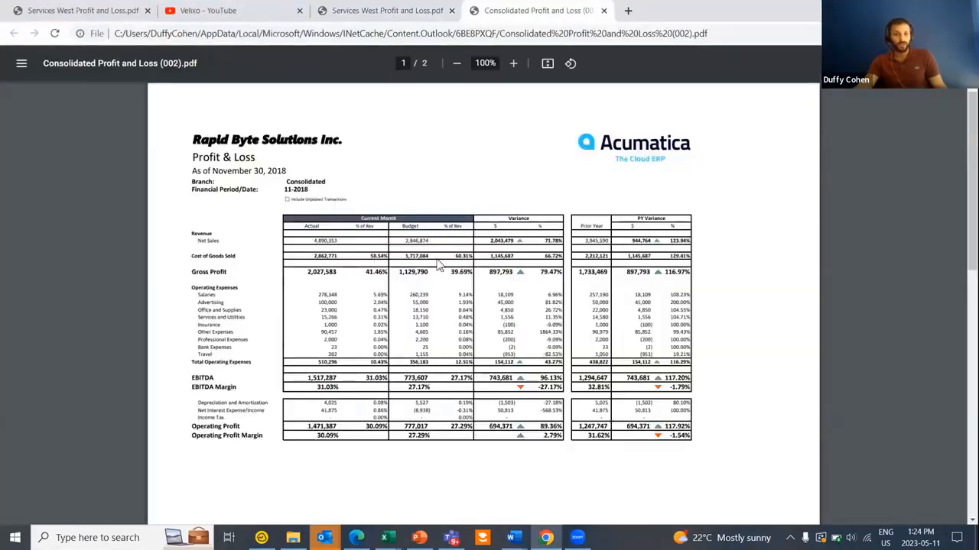
pyautogui.scroll(3, 442, 293)
pyautogui.scroll(-10, 457, 313)
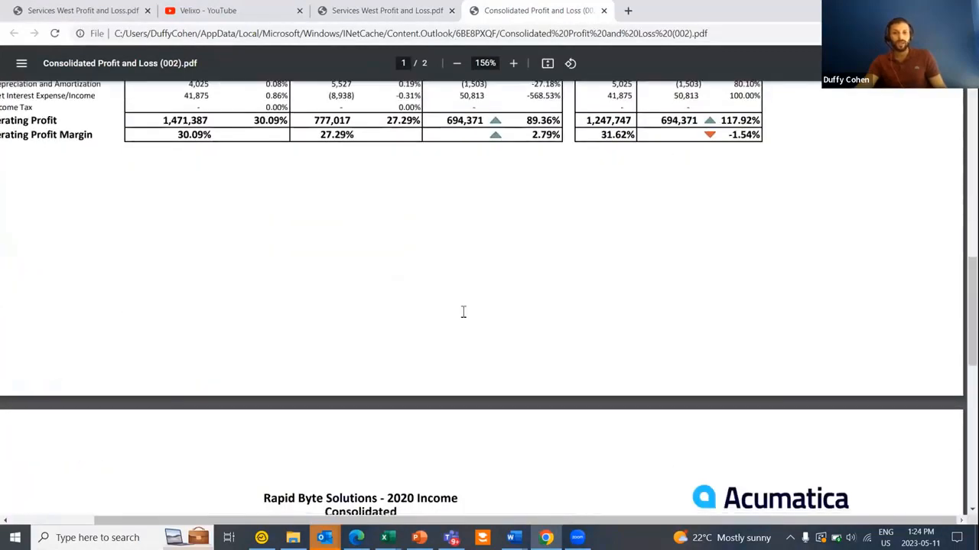
pyautogui.scroll(-7, 409, 313)
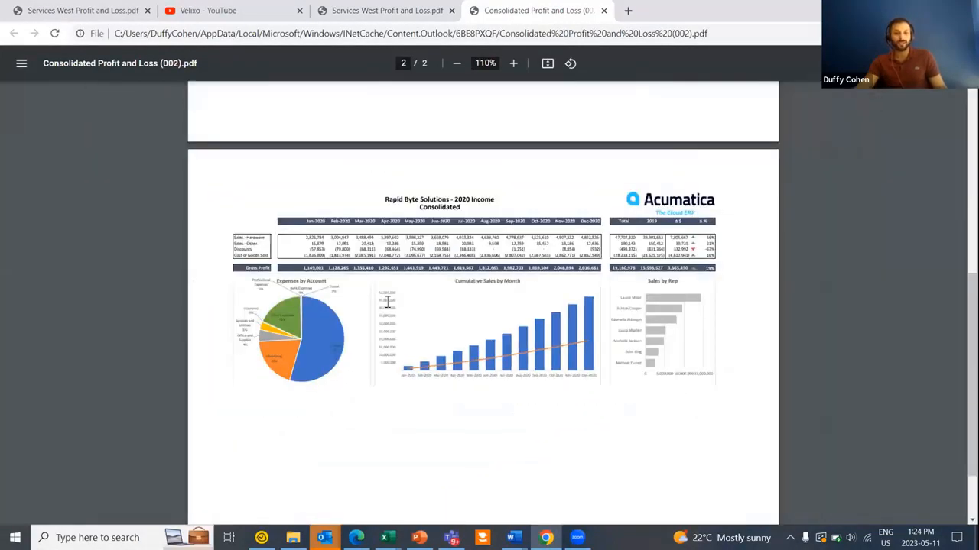
pyautogui.scroll(4, 459, 276)
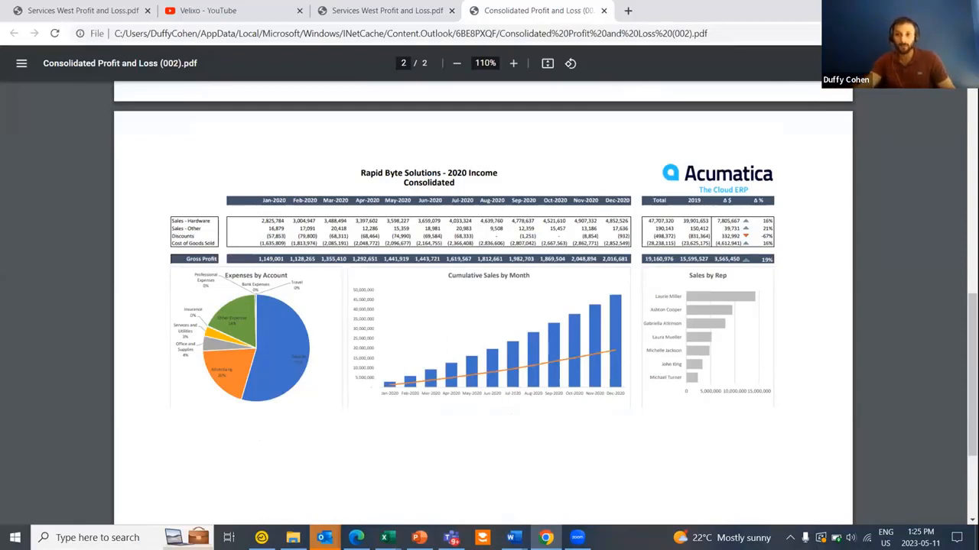
pyautogui.click(324, 537)
pyautogui.moveTo(387, 537)
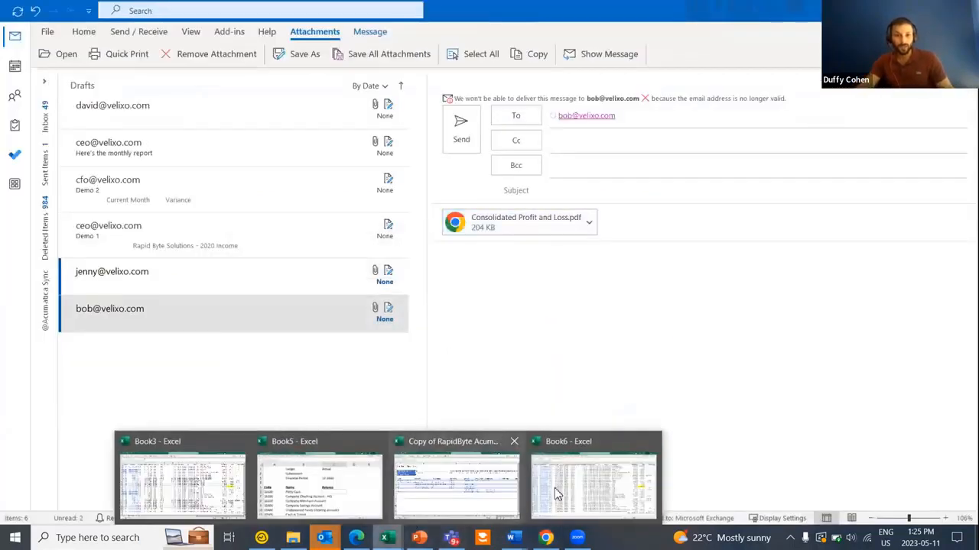
# - Add a new Sheet4 to the RapidByte workbook and zoom it to 180%
pyautogui.click(488, 490)
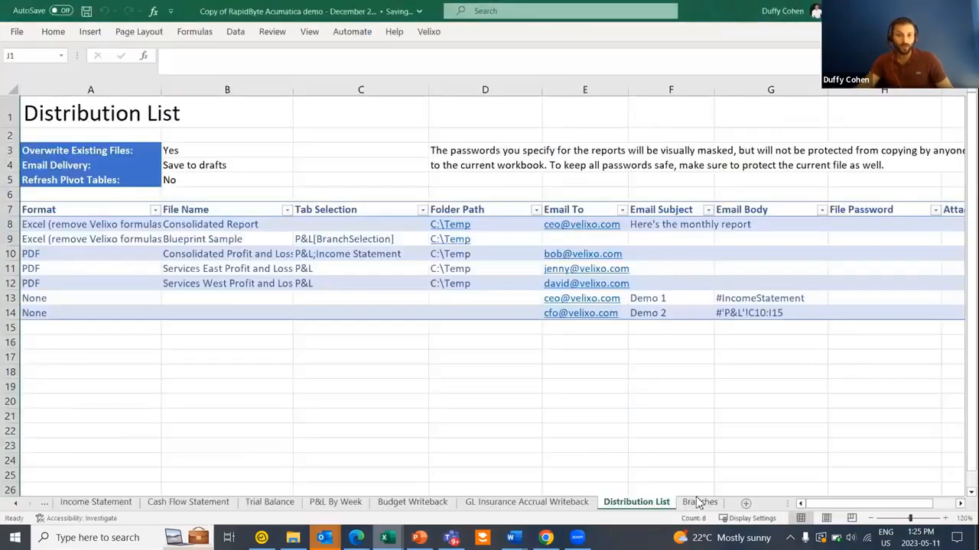
pyautogui.click(744, 504)
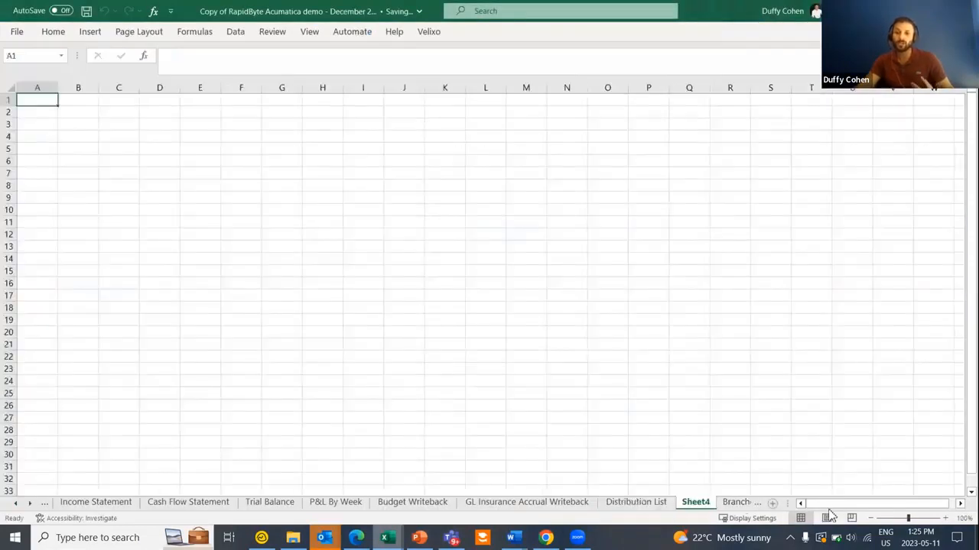
pyautogui.click(946, 519)
pyautogui.click(945, 519)
pyautogui.click(945, 519)
pyautogui.click(946, 518)
pyautogui.click(946, 519)
pyautogui.click(946, 518)
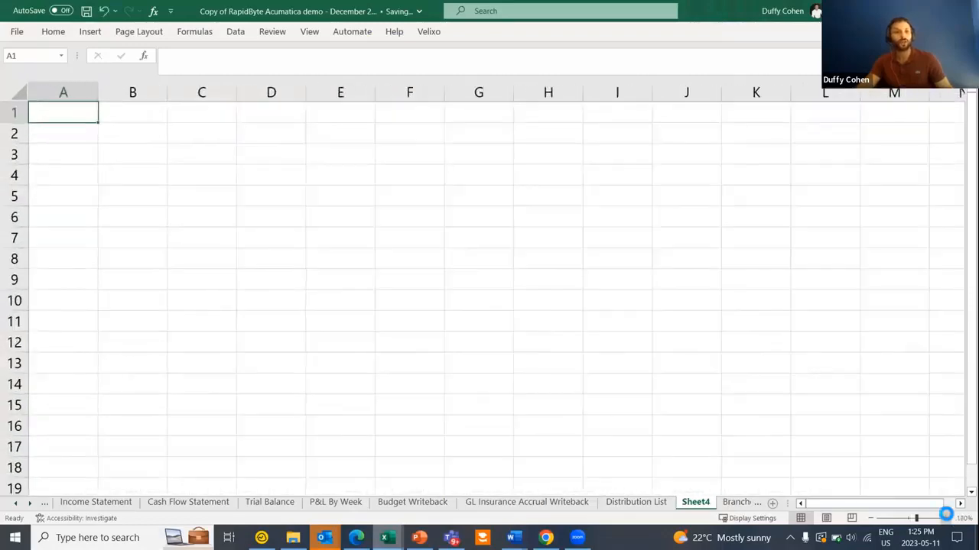
pyautogui.click(946, 518)
pyautogui.click(946, 518)
# - Select cell A6 and restore the Excel window to a smaller size
pyautogui.click(69, 237)
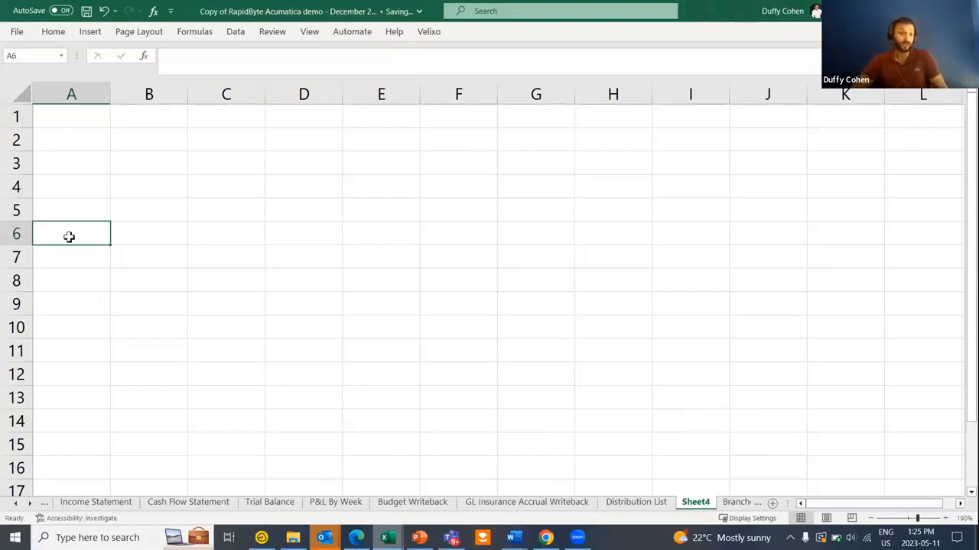
pyautogui.click(356, 537)
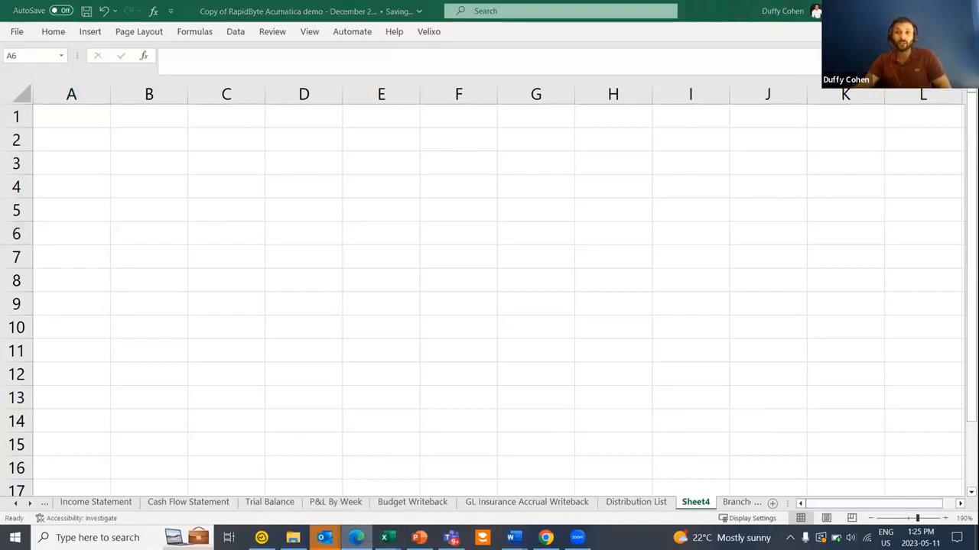
pyautogui.press('super+Down')
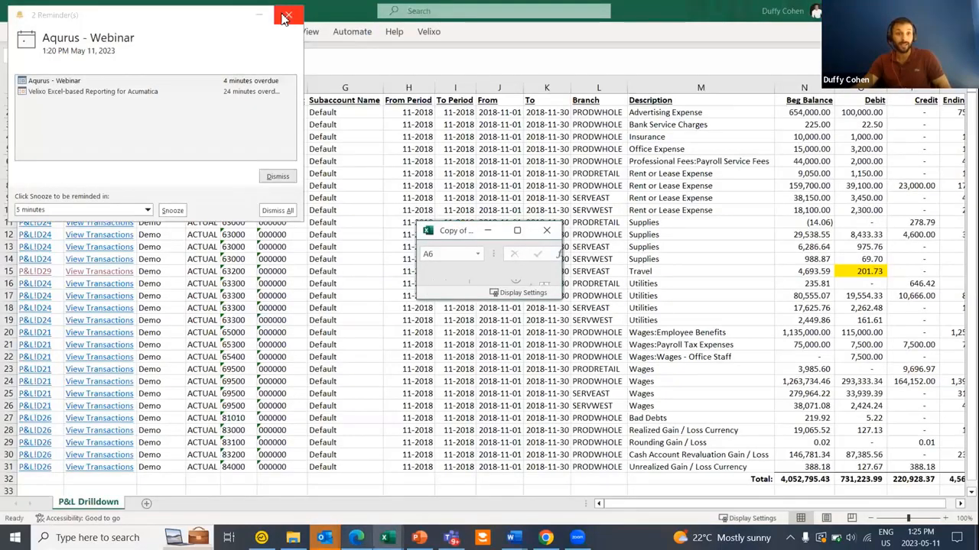
# - Replace the PDF address in Chrome with demo.velixo.com and load the site
pyautogui.click(285, 16)
pyautogui.press('super+d')
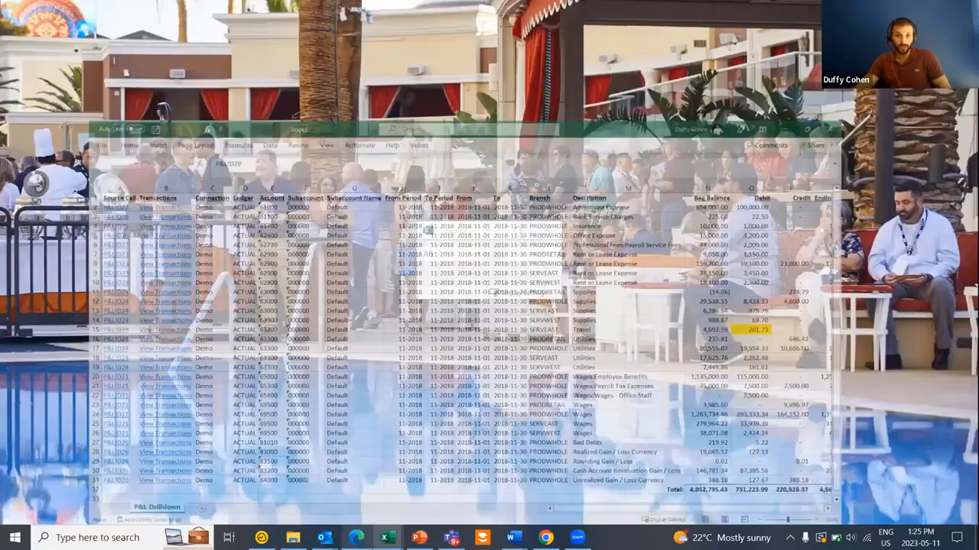
pyautogui.hotkey('alt', 'Tab')
pyautogui.click(241, 34)
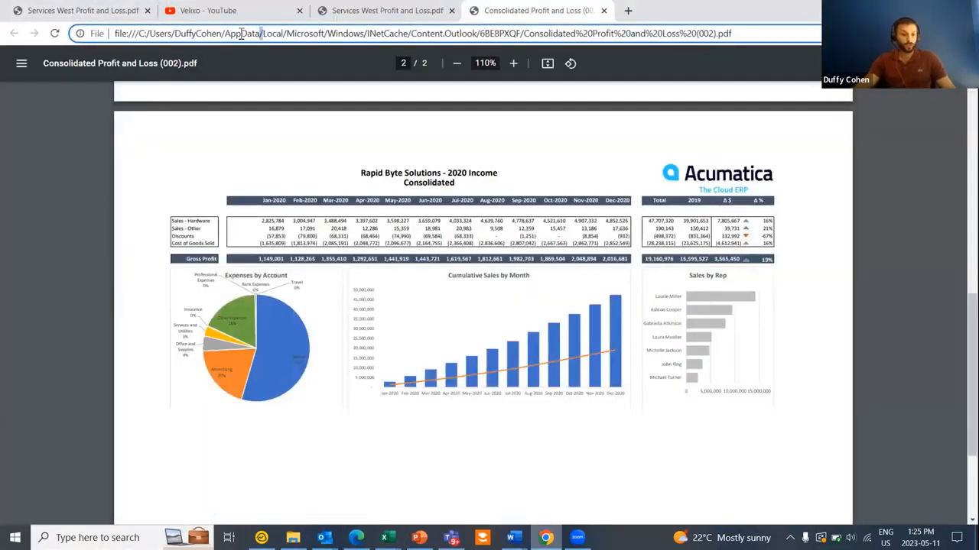
pyautogui.click(242, 34)
pyautogui.hotkey('shift', 'Home')
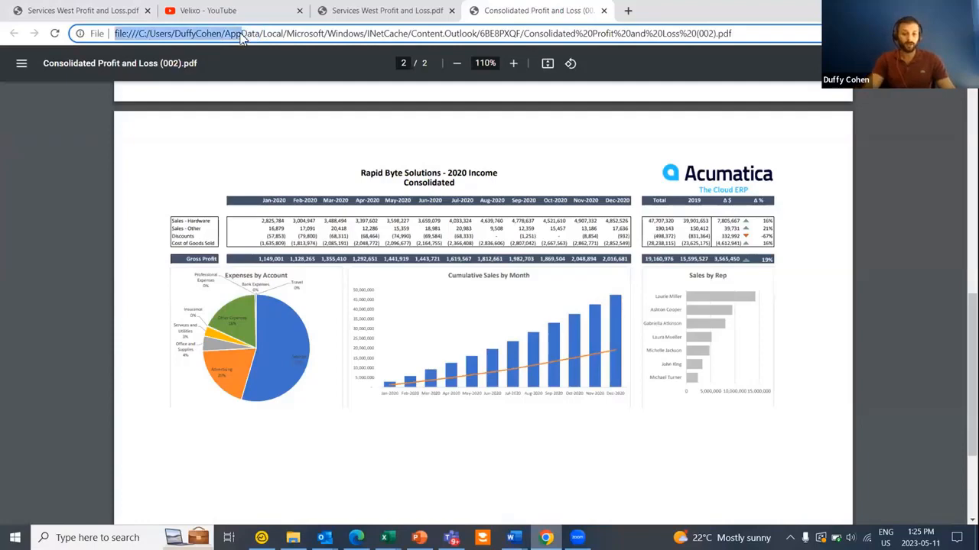
pyautogui.hotkey('ctrl', 'a')
pyautogui.write('demo')
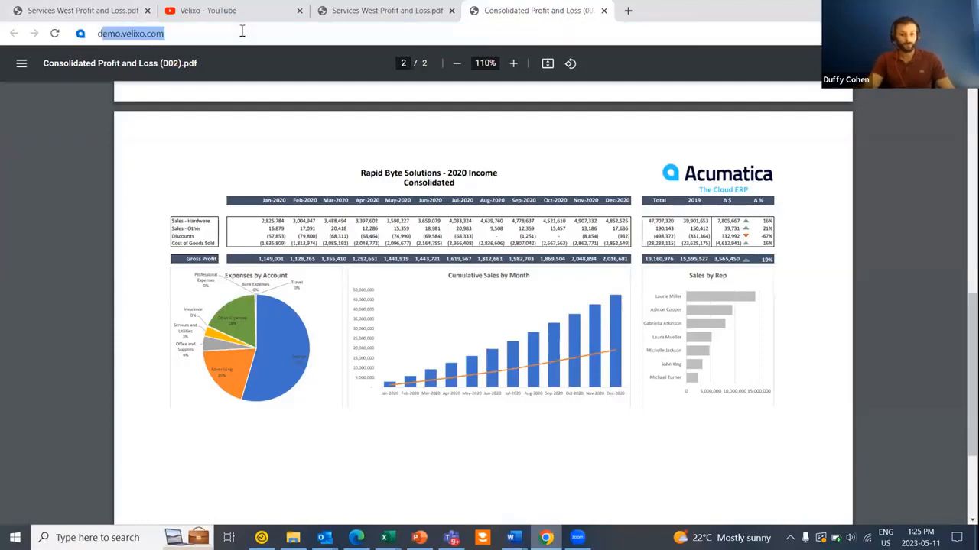
pyautogui.press('Return')
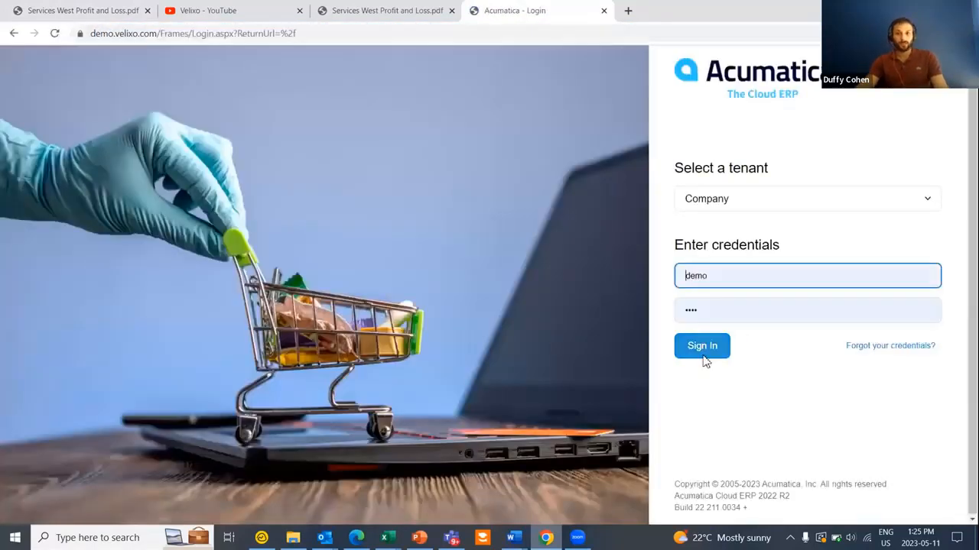
# - Sign in to Acumatica and open Payables > Bills and Adjustments
pyautogui.click(707, 349)
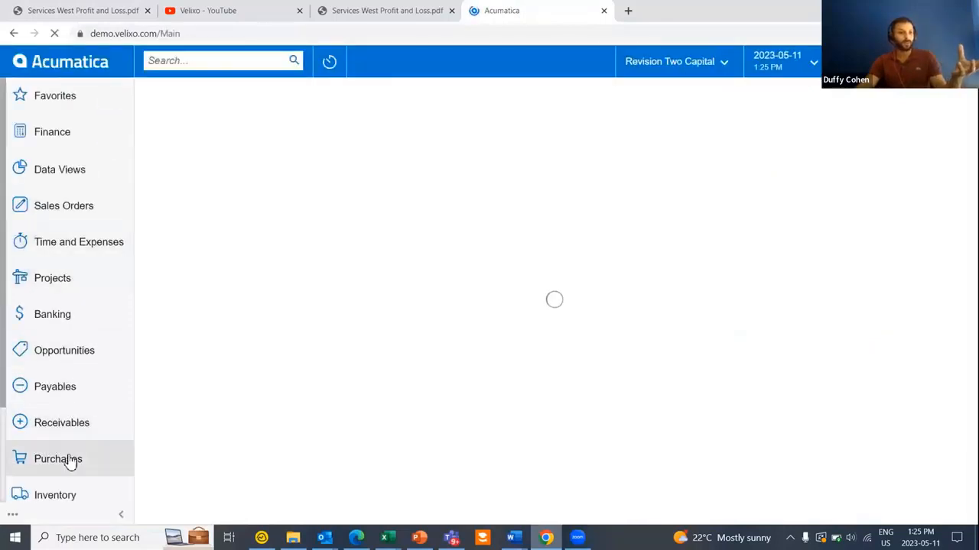
pyautogui.scroll(-1, 69, 447)
pyautogui.click(68, 328)
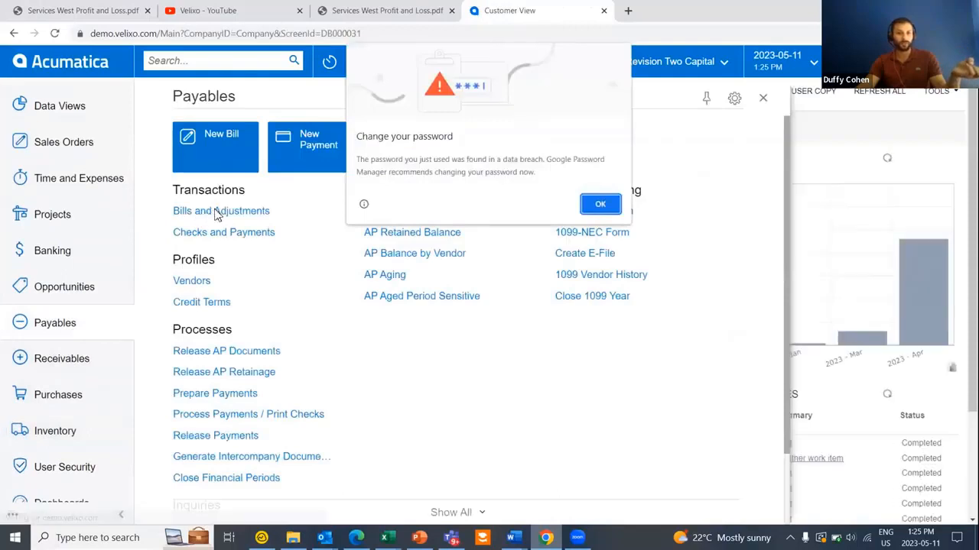
pyautogui.click(601, 204)
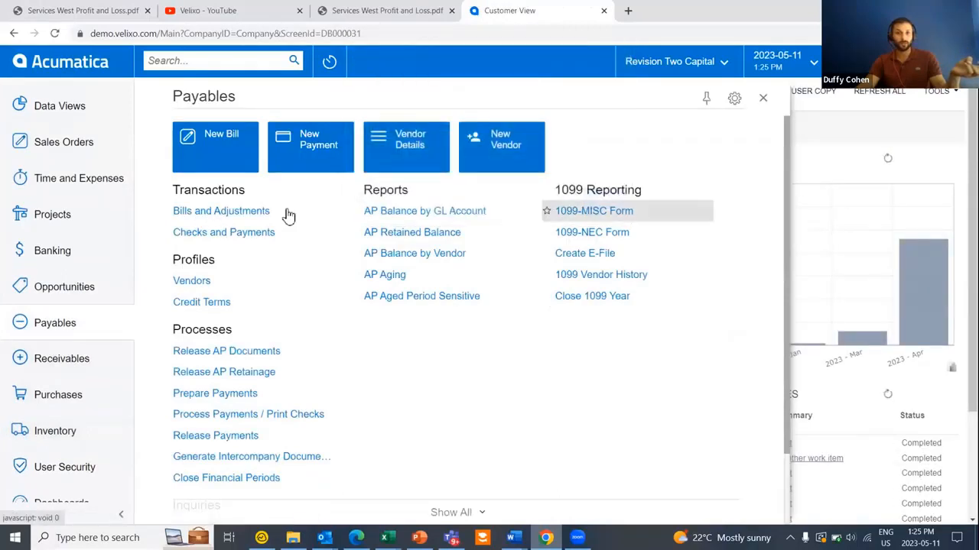
pyautogui.click(243, 214)
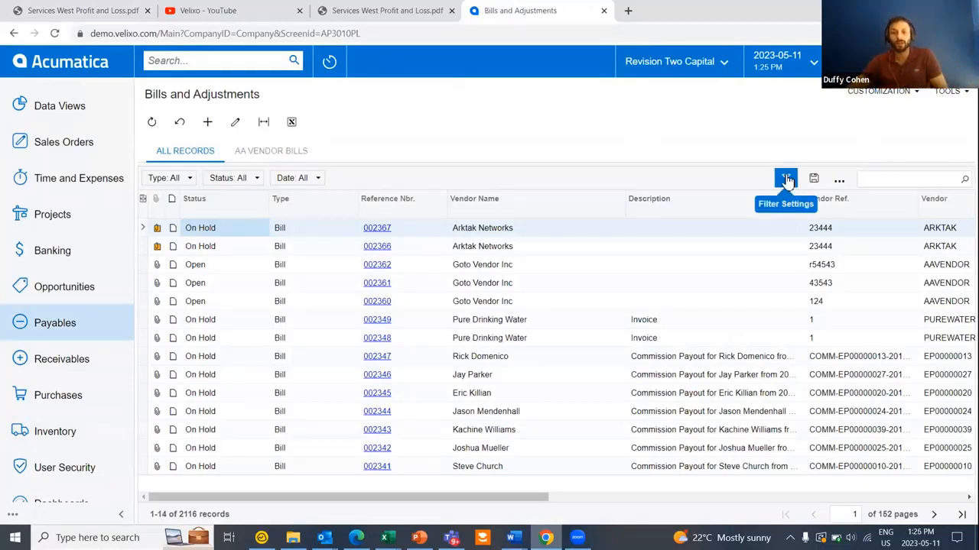
pyautogui.click(914, 92)
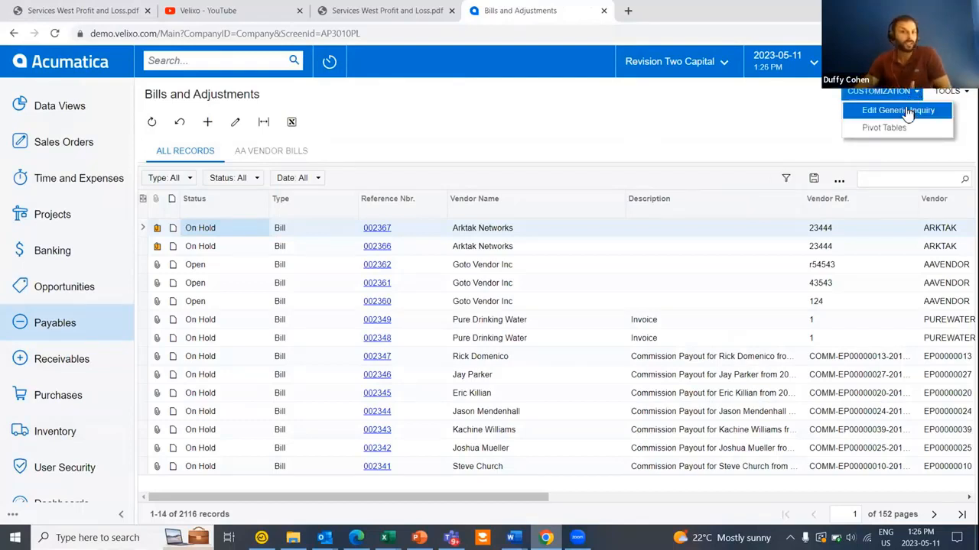
# - Open the list's generic inquiry, copy its title AP-Bills and Adjustments, and return to Excel
pyautogui.click(906, 113)
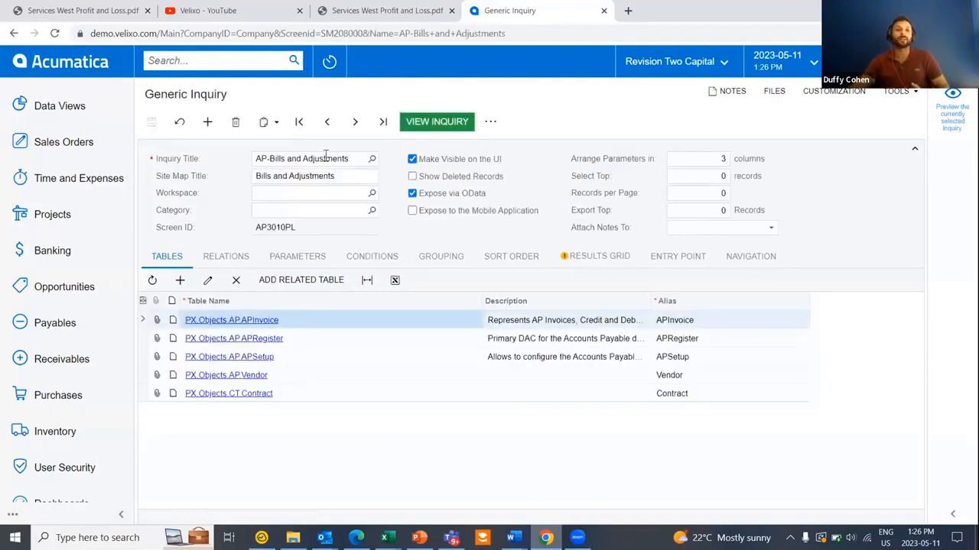
pyautogui.tripleClick(326, 158)
pyautogui.rightClick(326, 158)
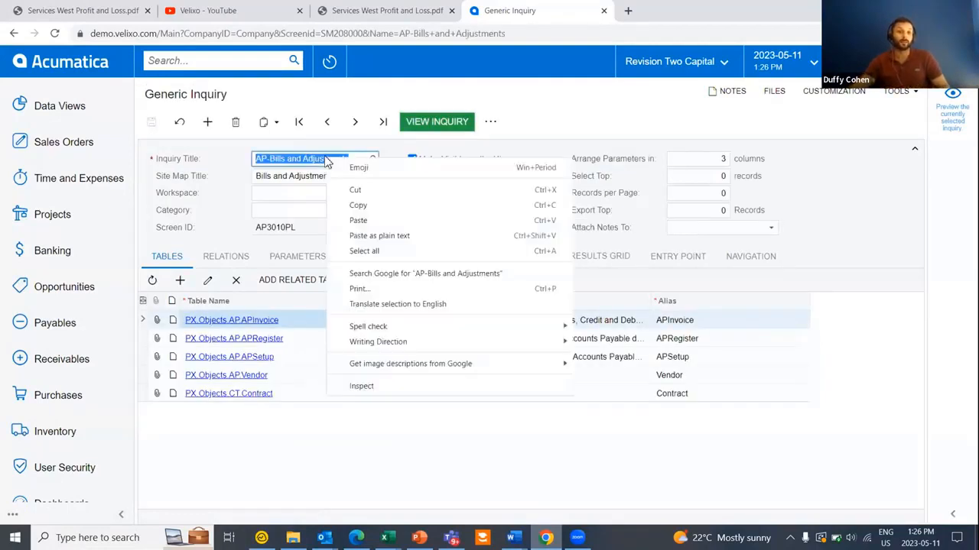
pyautogui.click(360, 202)
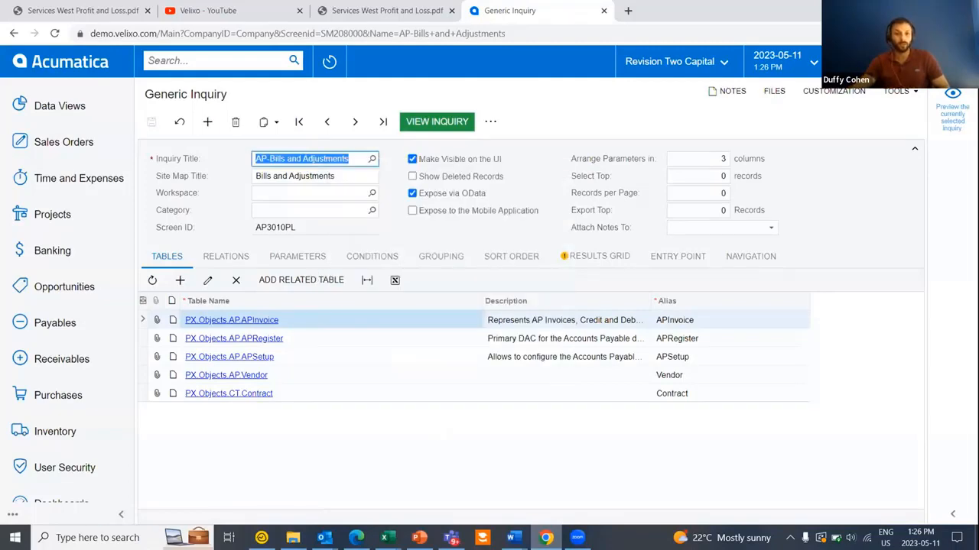
pyautogui.click(388, 537)
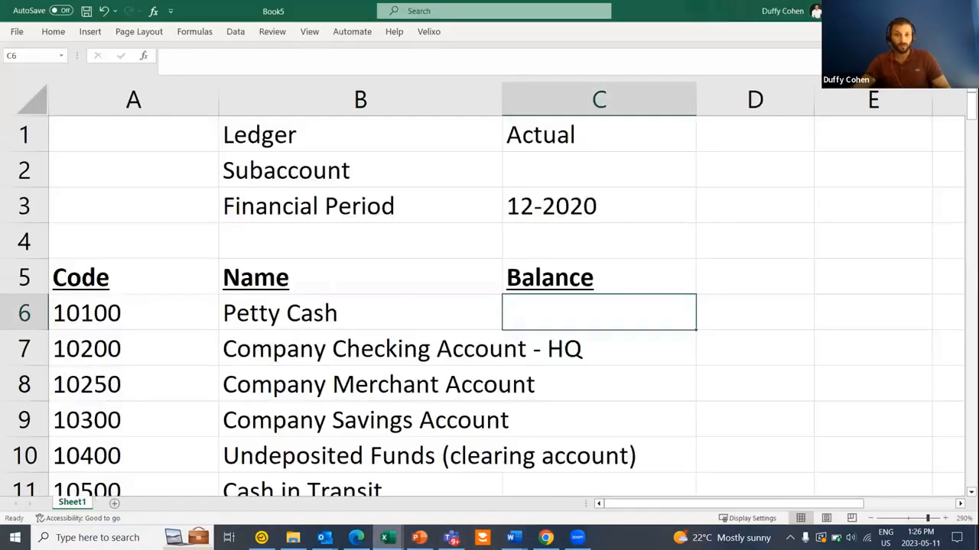
# - Add a new sheet, check the available Acumatica connections, and zoom the sheet in
pyautogui.click(111, 505)
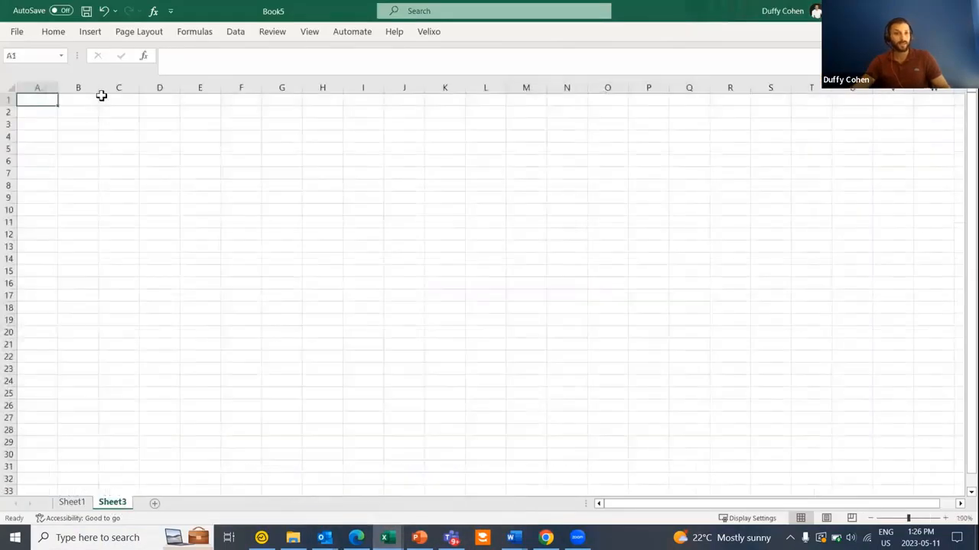
pyautogui.click(67, 57)
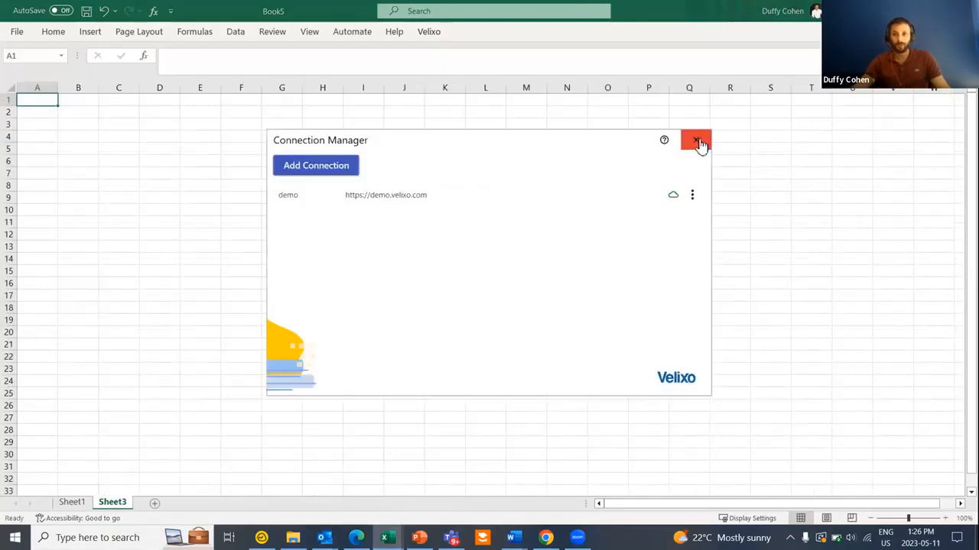
pyautogui.click(695, 140)
pyautogui.click(945, 518)
pyautogui.click(946, 518)
pyautogui.click(946, 519)
pyautogui.click(946, 518)
pyautogui.click(946, 518)
pyautogui.click(946, 518)
pyautogui.click(946, 518)
pyautogui.click(946, 519)
# - Discard a first =GI attempt in A6 and zoom the sheet in further
pyautogui.click(90, 242)
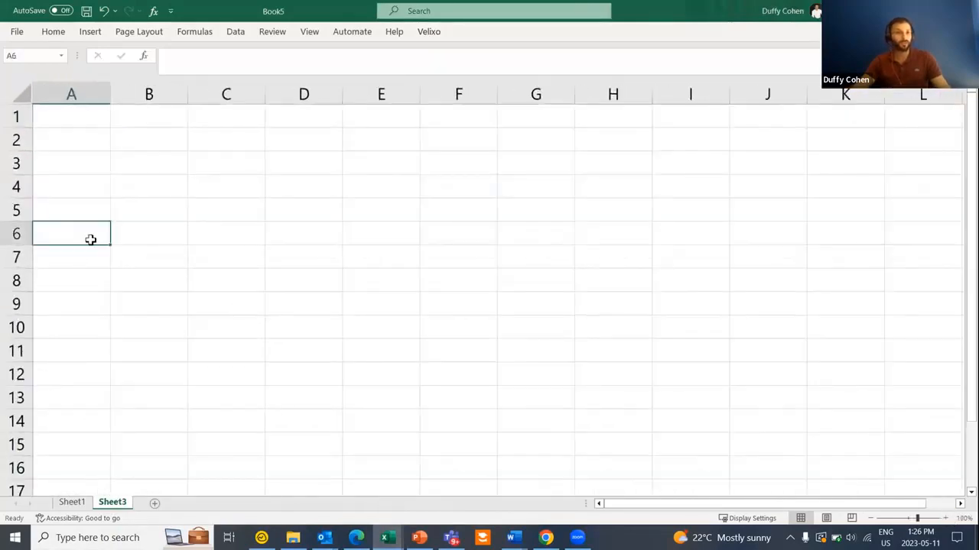
pyautogui.write('=')
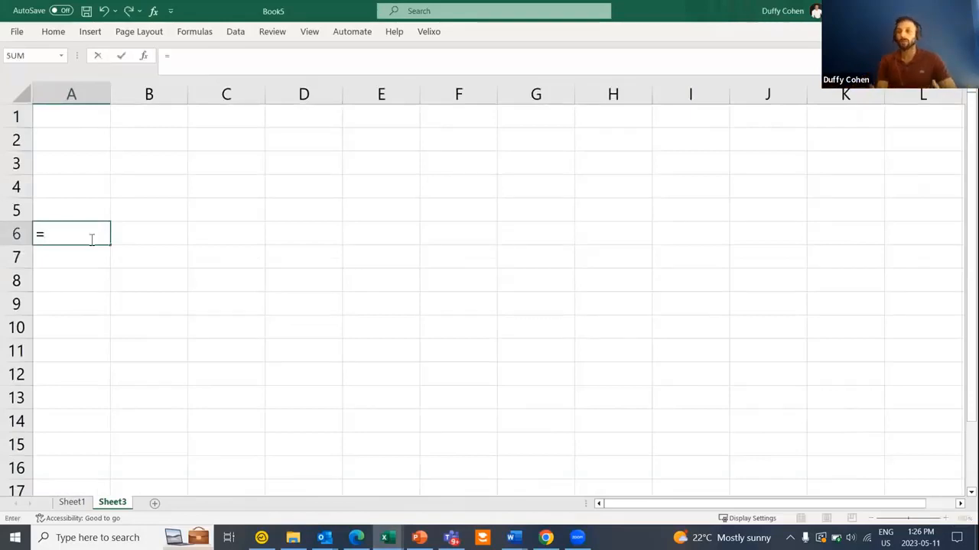
pyautogui.write('gi')
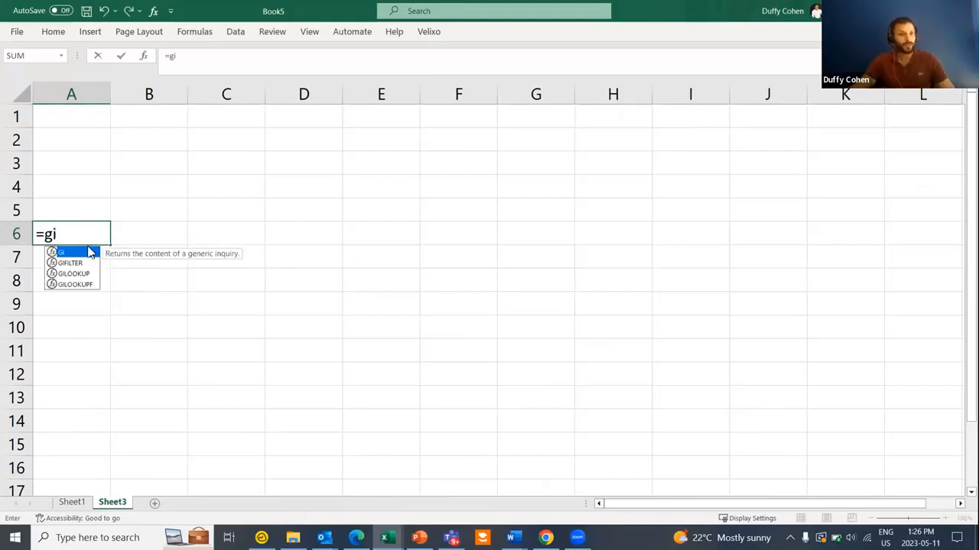
pyautogui.press('Escape')
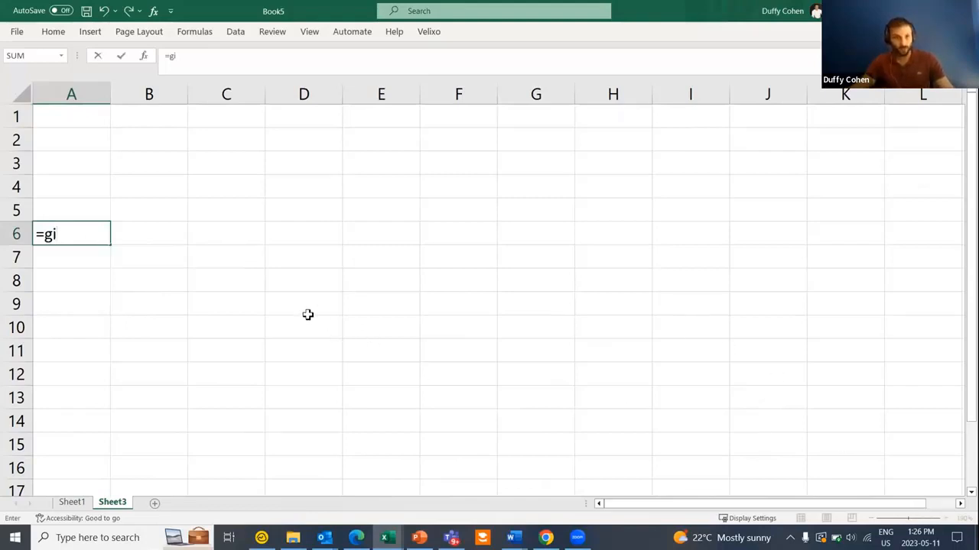
pyautogui.moveTo(85, 234); pyautogui.dragTo(6, 231)
pyautogui.press('BackSpace')
pyautogui.click(227, 279)
pyautogui.click(75, 237)
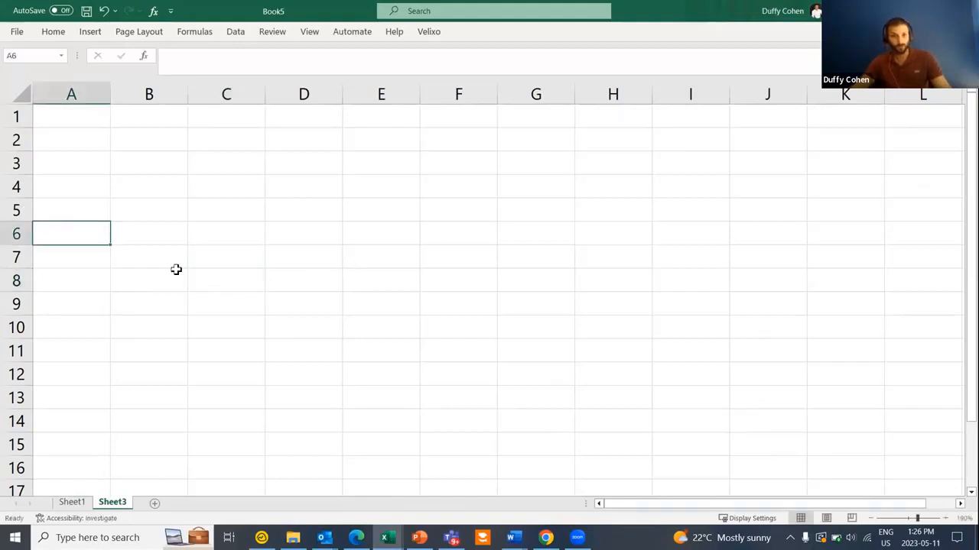
pyautogui.click(945, 519)
pyautogui.scroll(2, 945, 519)
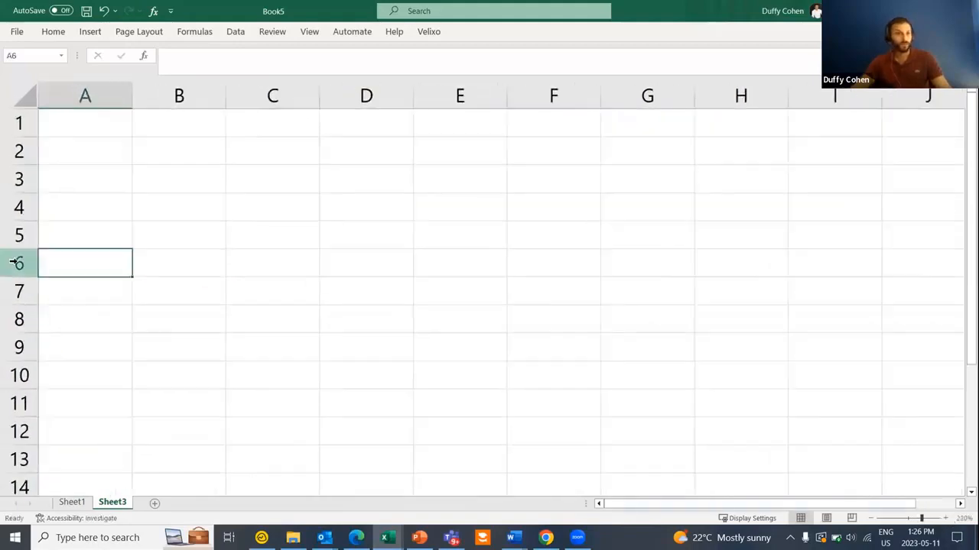
# - Enter =GI("demo","AP-Bills and Adjustments") in A6 to load the inquiry table
pyautogui.write('=gi')
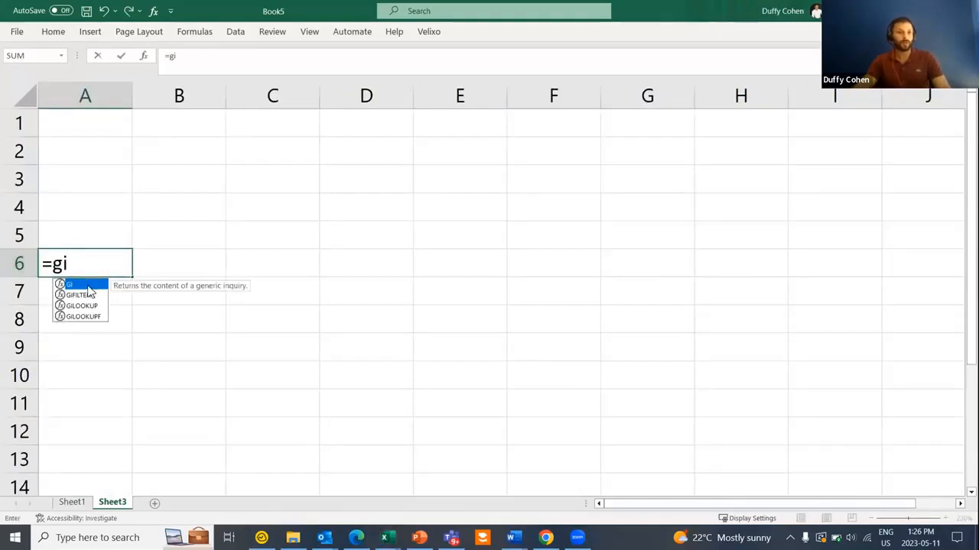
pyautogui.doubleClick(81, 284)
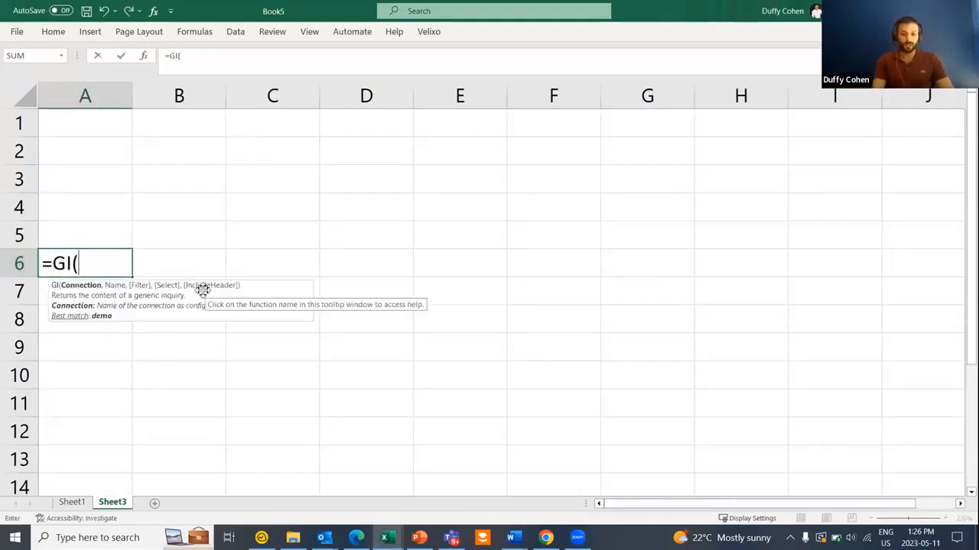
pyautogui.write('"demo')
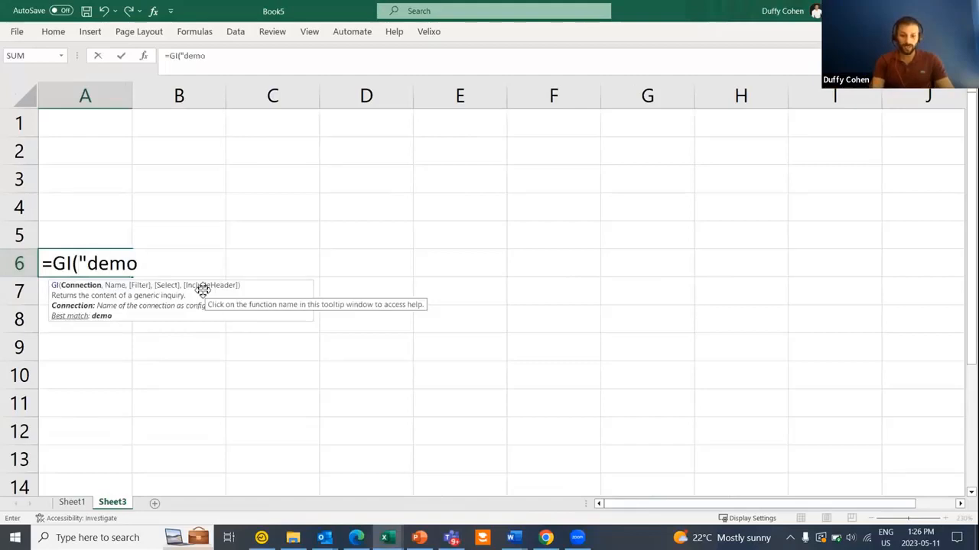
pyautogui.write('","AP-Bills and Adjustments"')
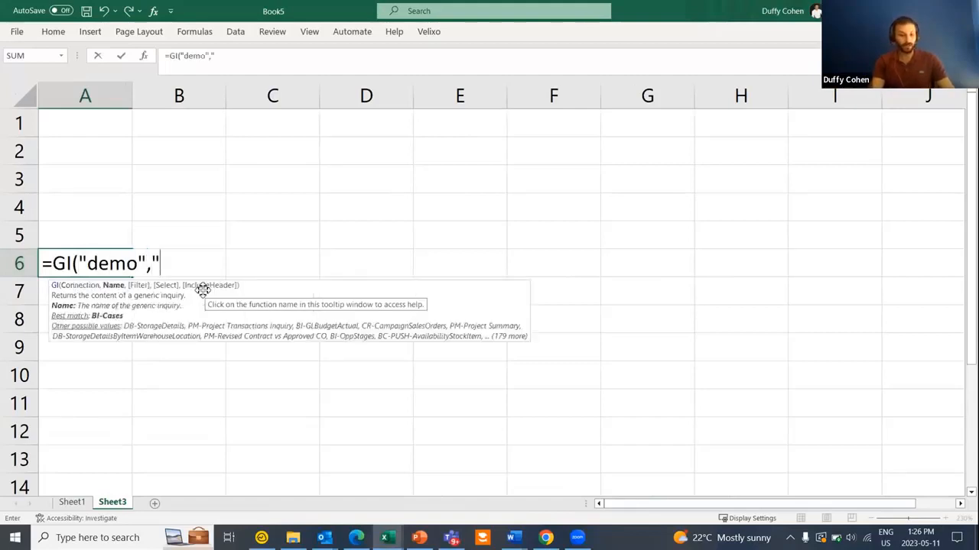
pyautogui.hotkey('ctrl', 'v')
pyautogui.write('")')
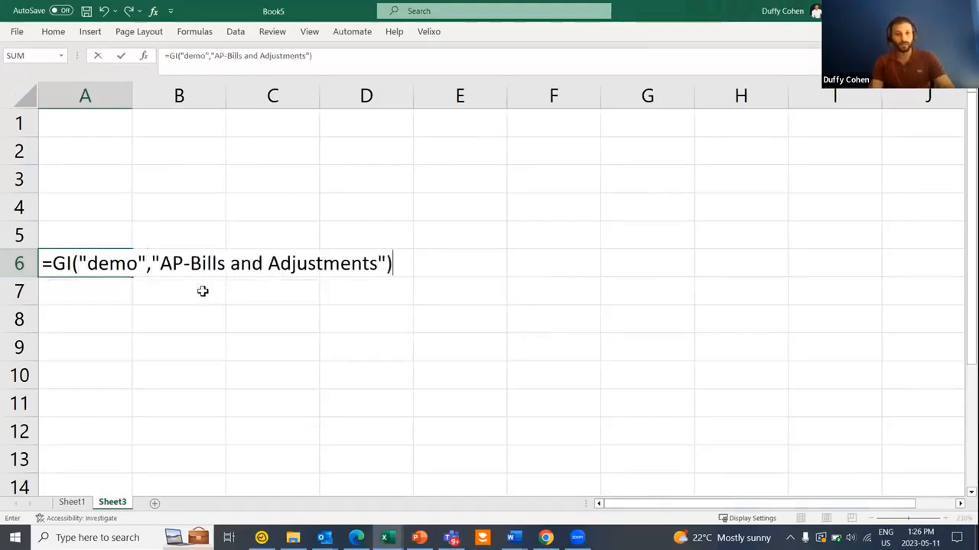
pyautogui.press('Return')
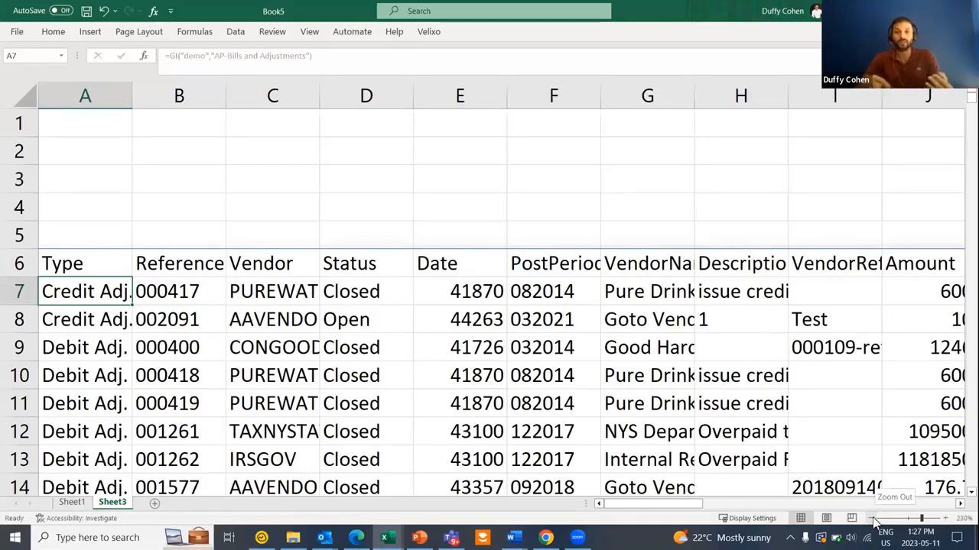
pyautogui.click(551, 170)
# - Discard the =gi formula started in F3 and bring up the Velixo add-in commands
pyautogui.write('=gi')
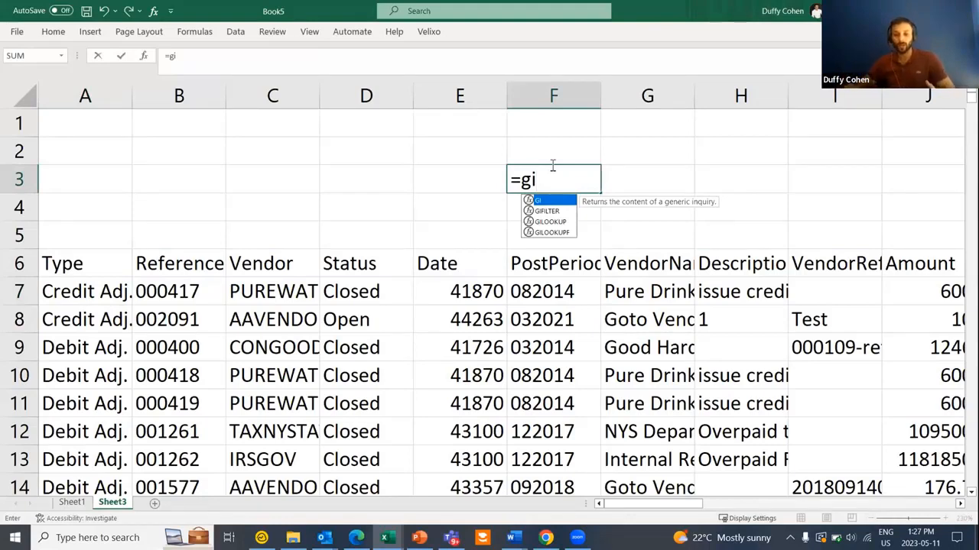
pyautogui.press('BackSpace')
pyautogui.press('BackSpace')
pyautogui.press('BackSpace')
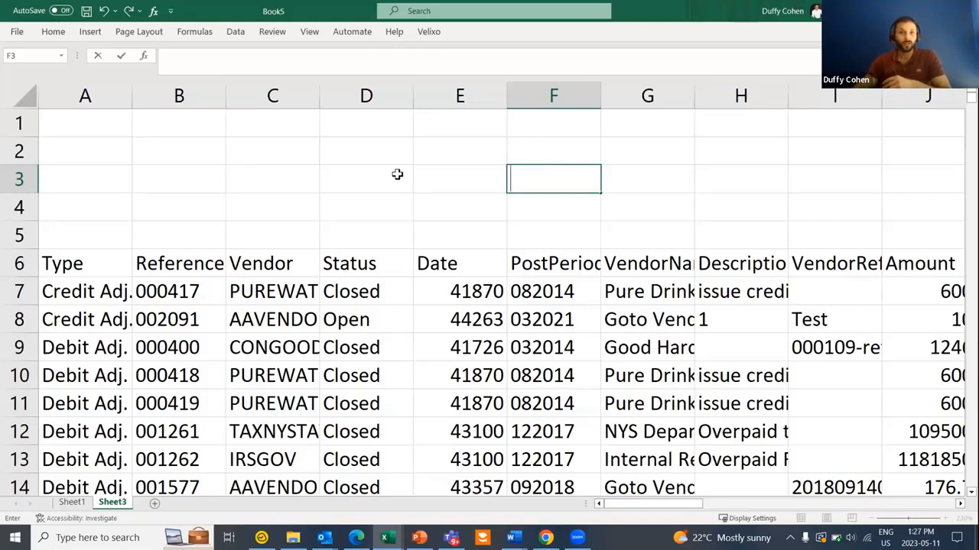
pyautogui.hotkey('alt', 'y')
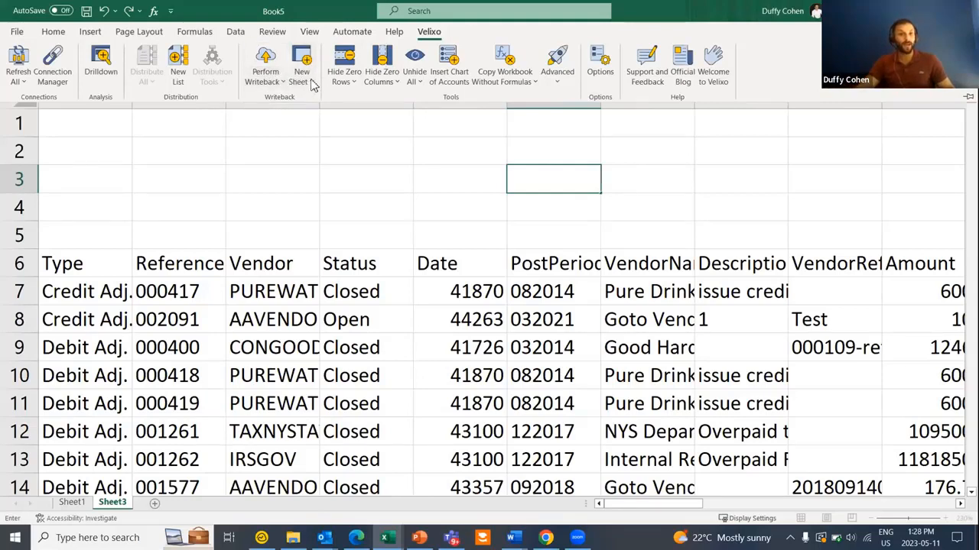
# - Add a Journal Transaction writeback sheet on the demo connection, then minimize Book5
pyautogui.click(310, 80)
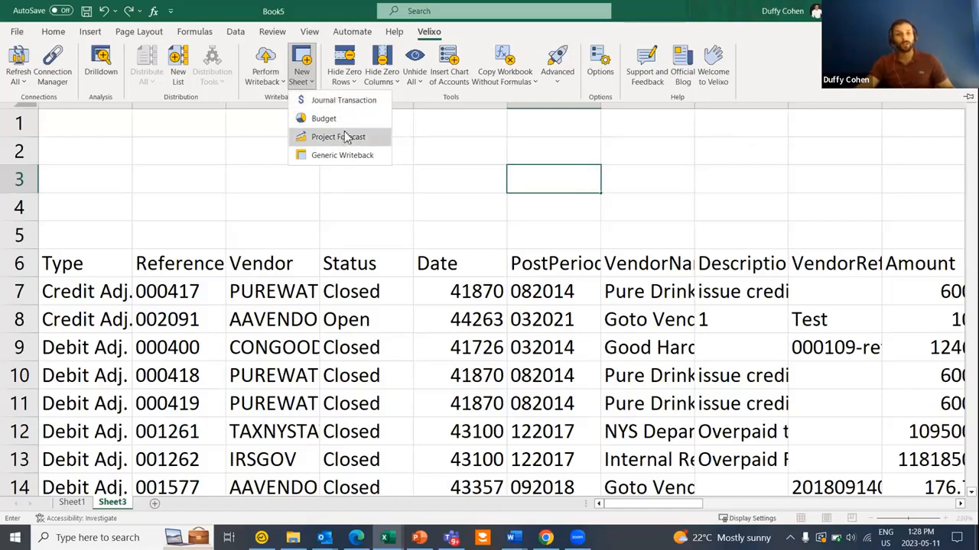
pyautogui.click(350, 105)
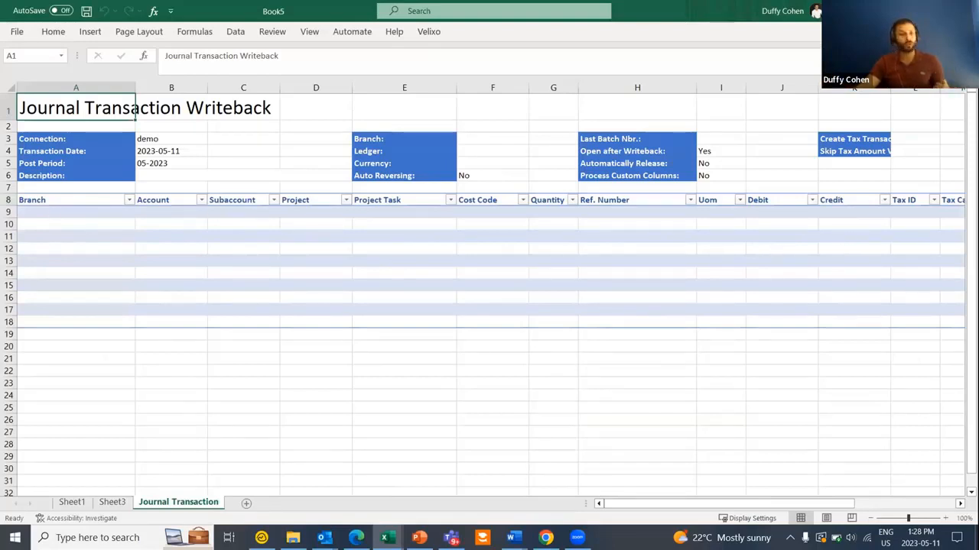
pyautogui.click(429, 32)
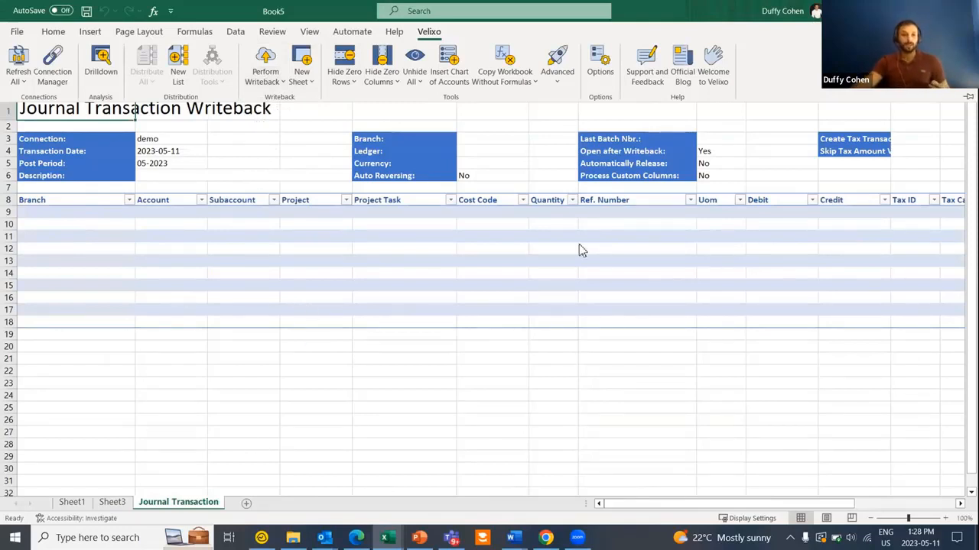
pyautogui.click(387, 538)
# - Bring up the RapidByte Acumatica demo workbook, maximized, on its Budget Writeback sheet
pyautogui.moveTo(388, 537)
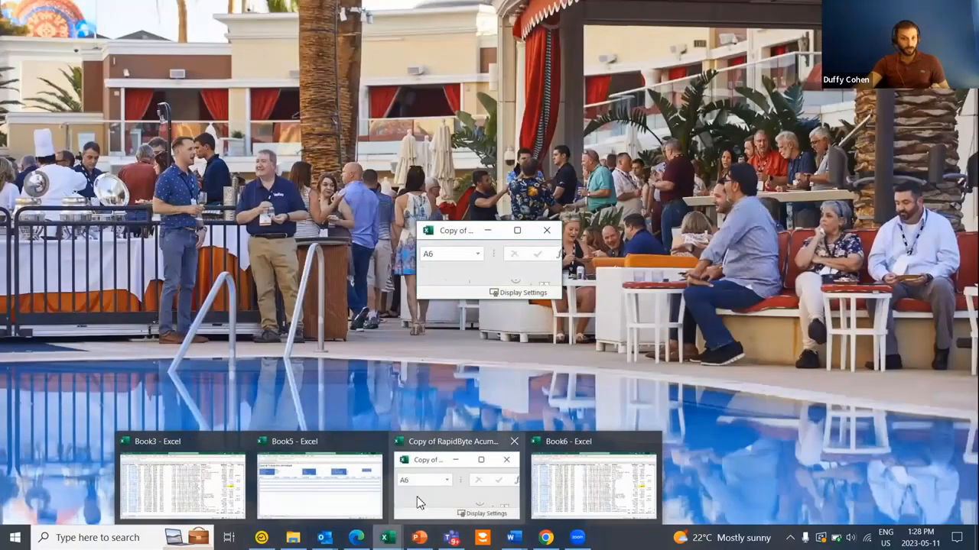
pyautogui.click(419, 502)
pyautogui.click(518, 230)
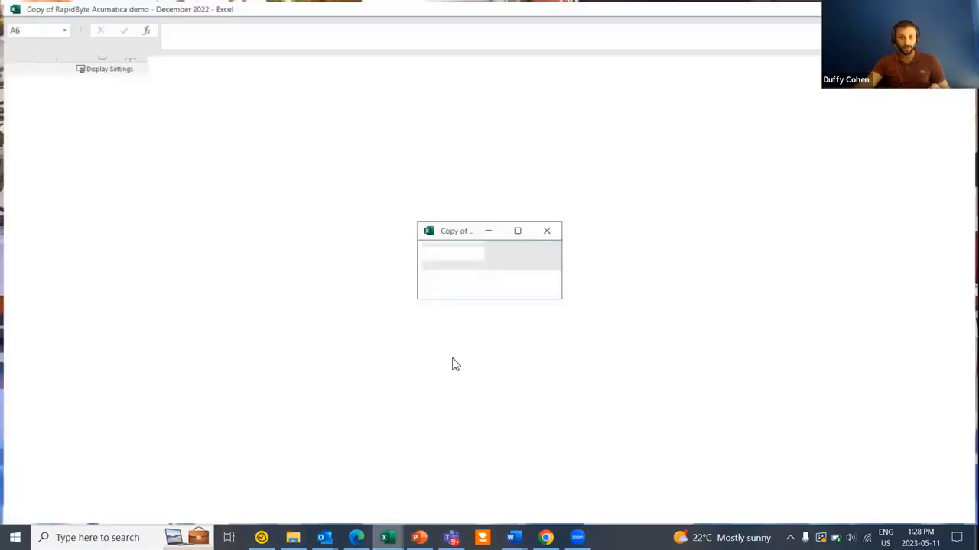
pyautogui.click(412, 501)
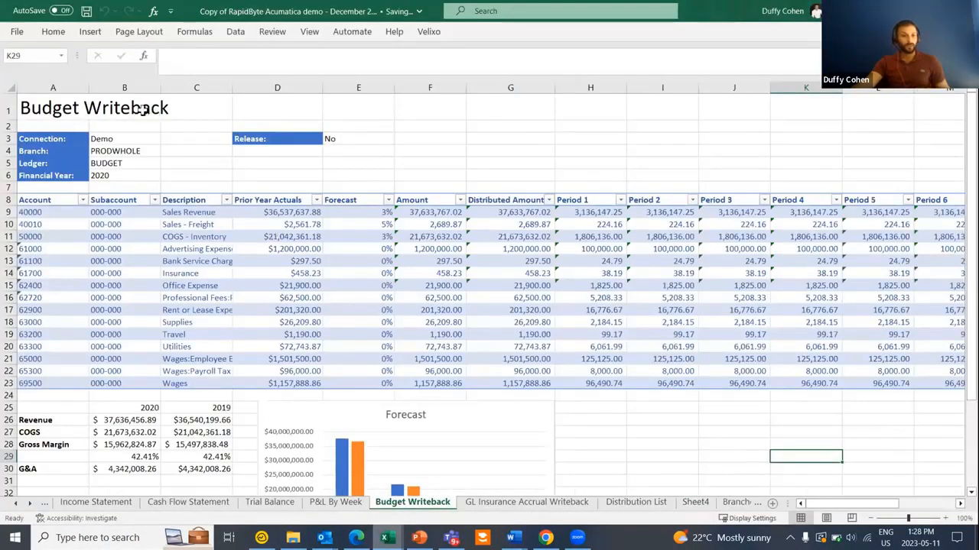
# - Set the COGS - Inventory forecast in E11 to 24%
pyautogui.moveTo(262, 88); pyautogui.dragTo(347, 77)
pyautogui.click(360, 241)
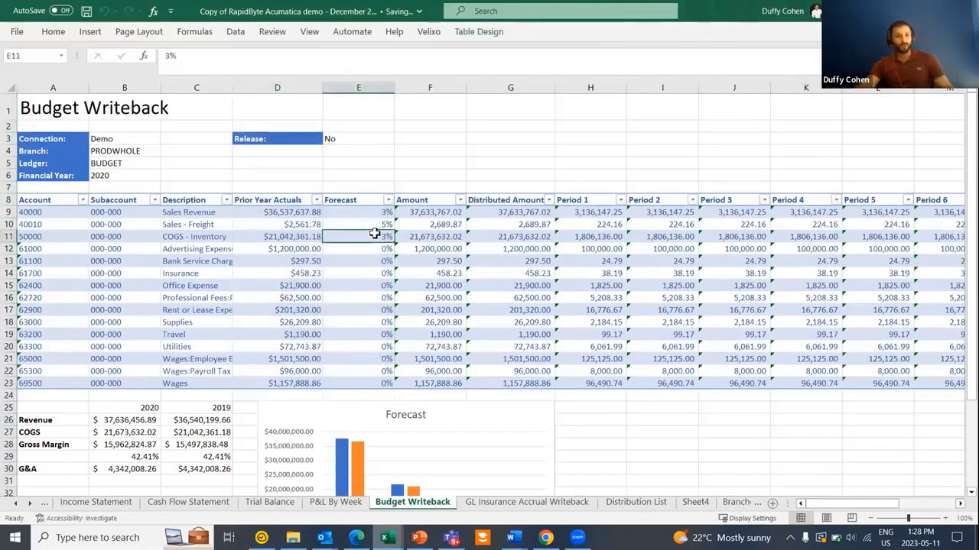
pyautogui.write('24')
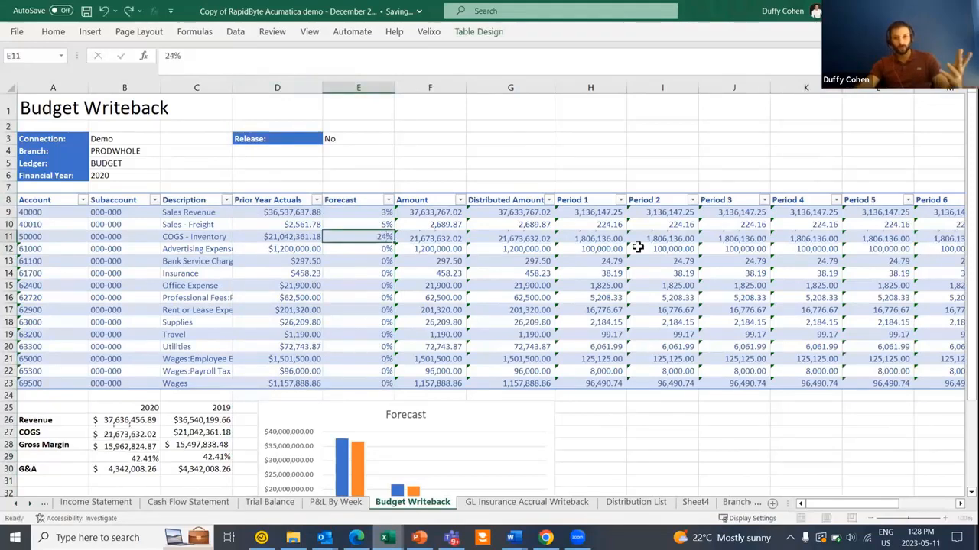
pyautogui.press('Tab')
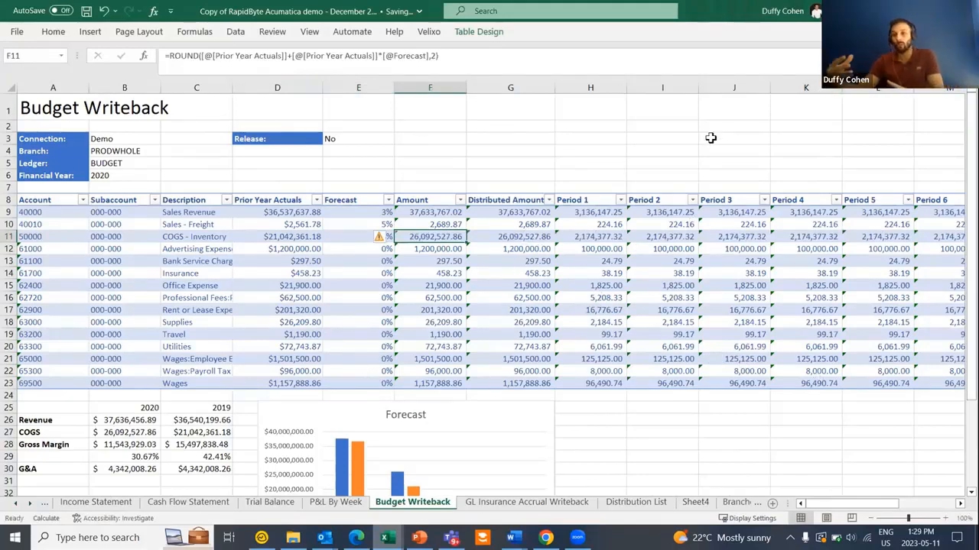
pyautogui.rightClick(380, 297)
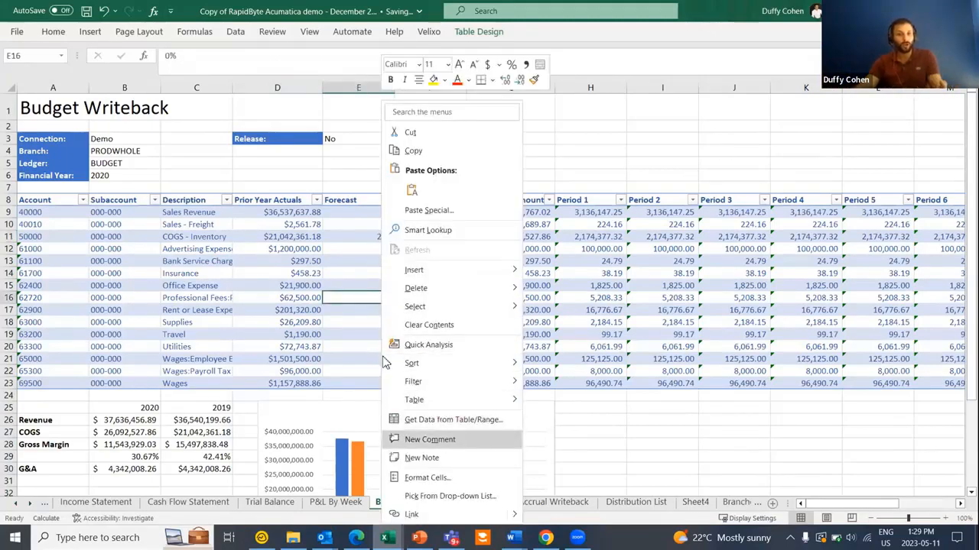
pyautogui.click(255, 161)
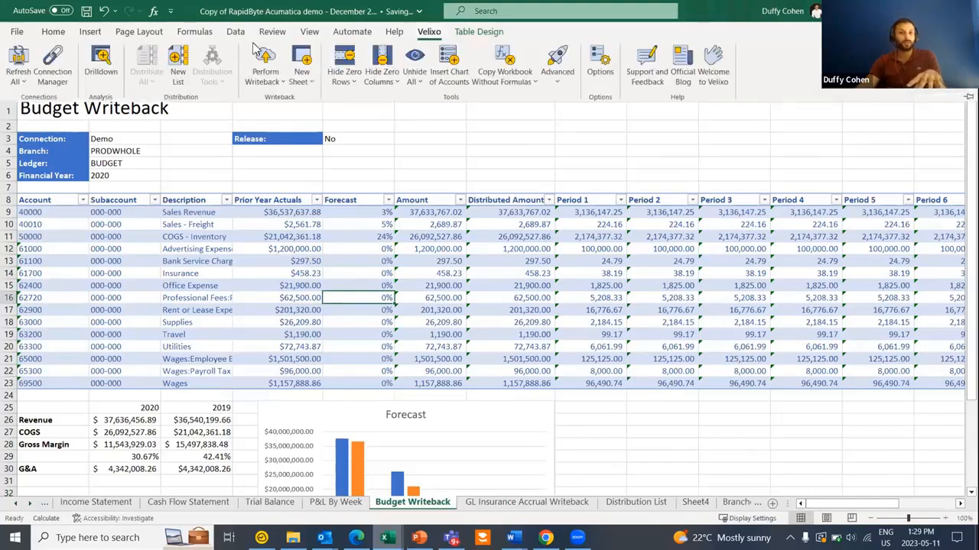
# - Perform the Velixo writeback of the 2020 budget and acknowledge the success message
pyautogui.click(265, 61)
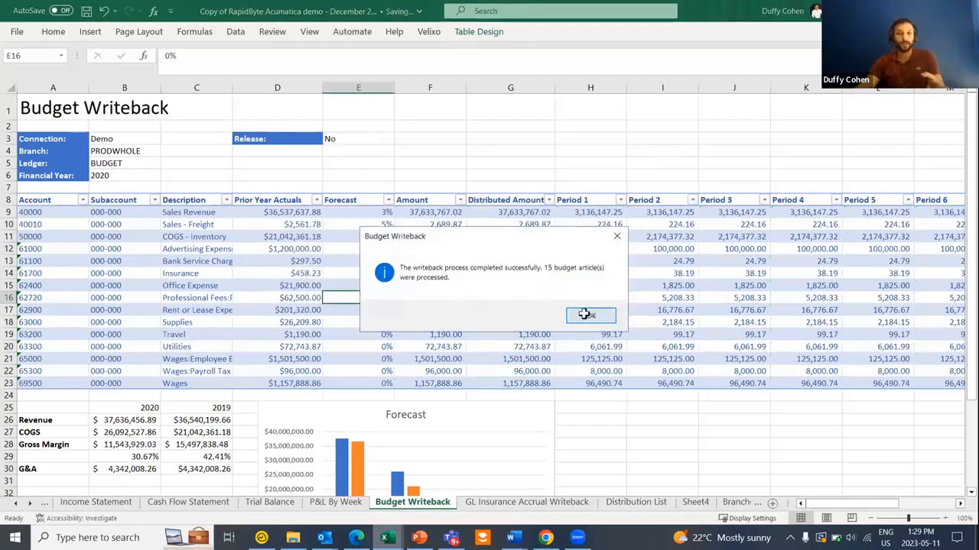
pyautogui.click(591, 316)
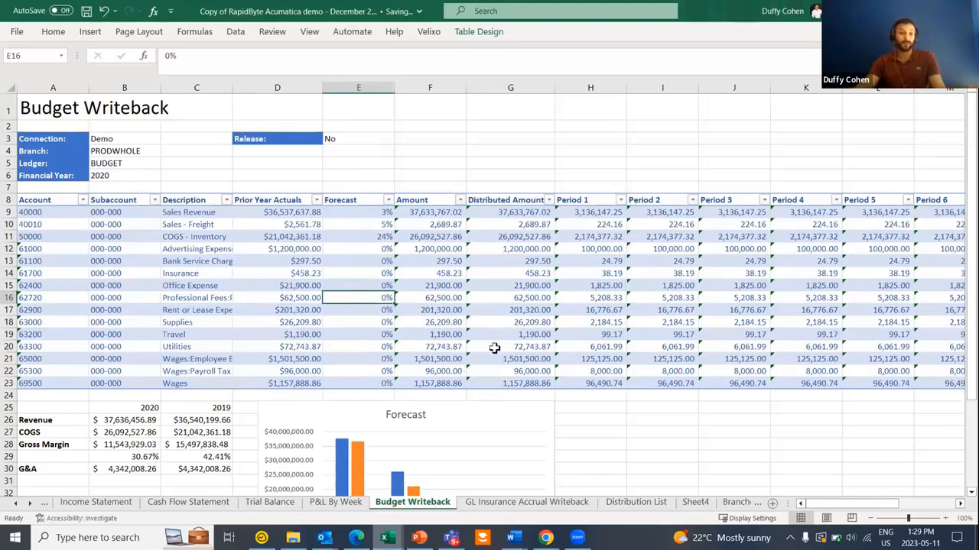
pyautogui.moveTo(356, 537)
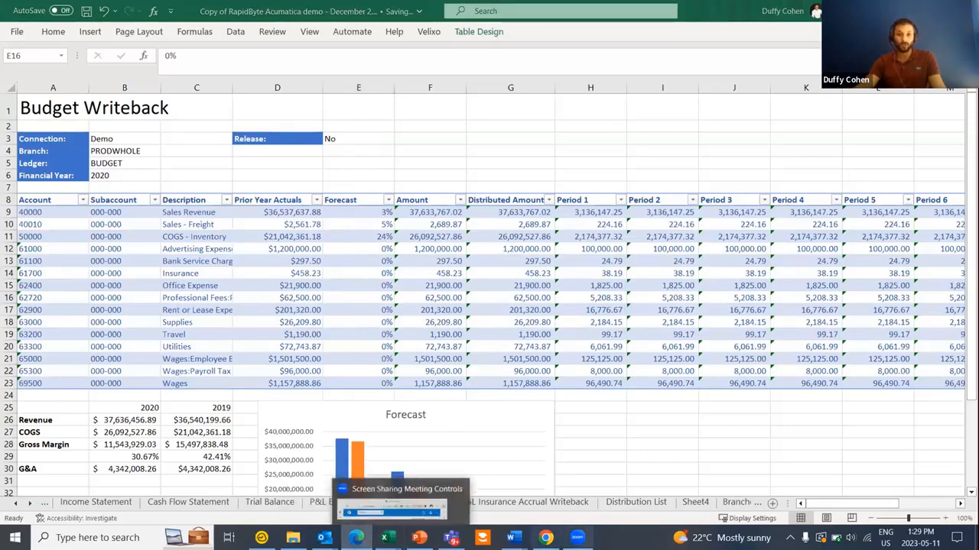
# - Search 'budget release' in Acumatica, open Release Budgets, then return to Excel
pyautogui.click(545, 538)
pyautogui.click(232, 59)
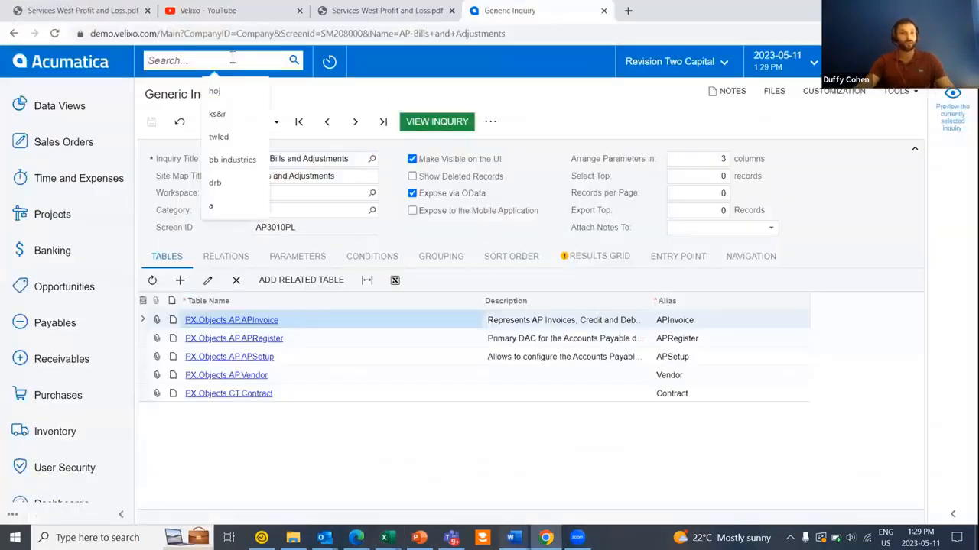
pyautogui.write('budget re')
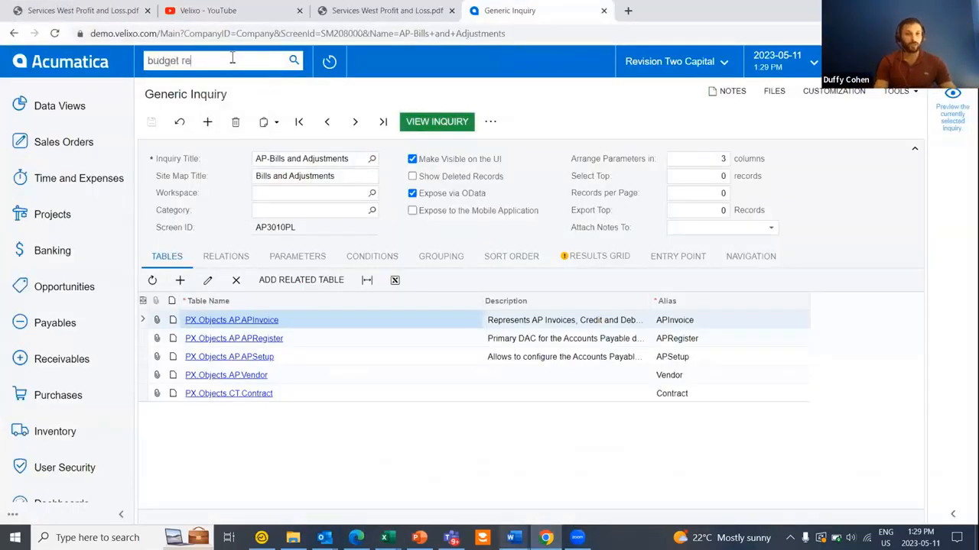
pyautogui.write('lease')
pyautogui.press('Return')
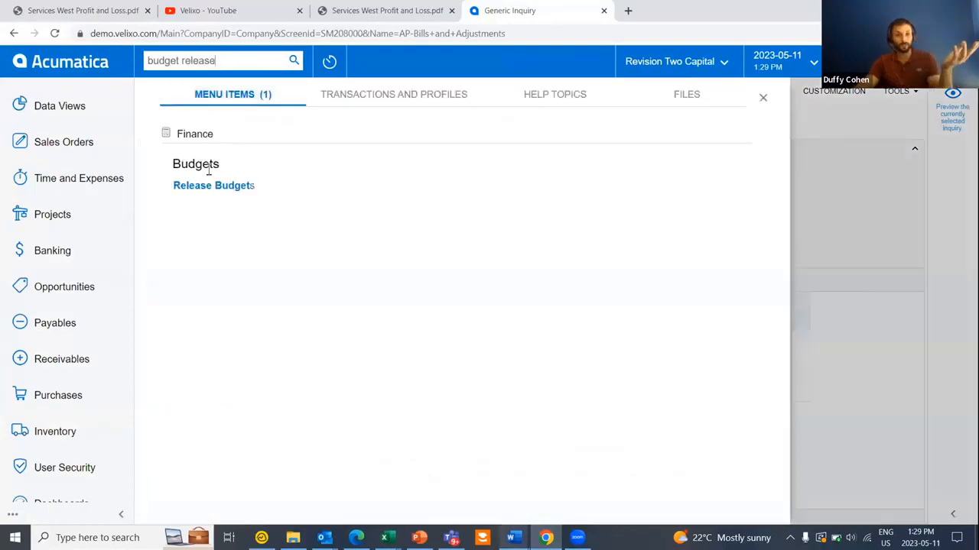
pyautogui.click(216, 192)
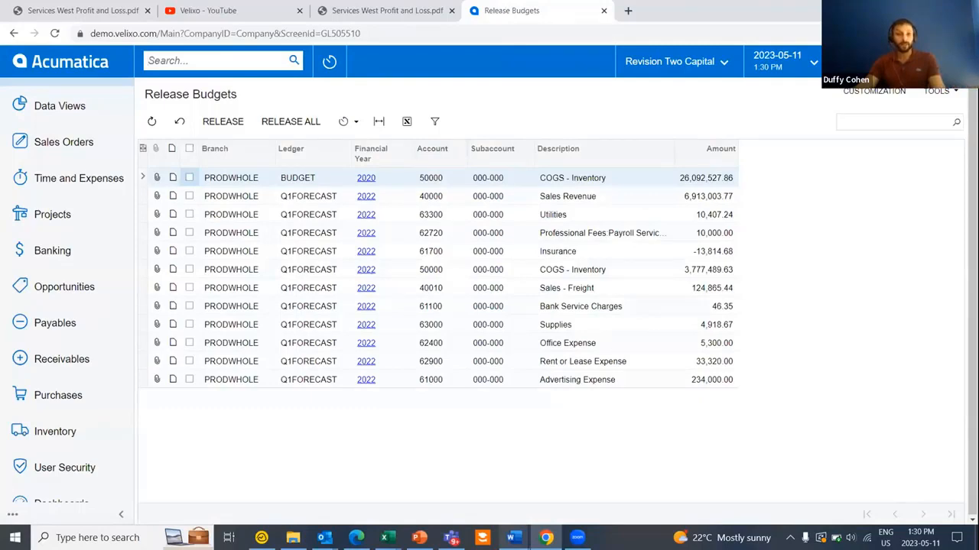
pyautogui.hotkey('alt', 'Tab')
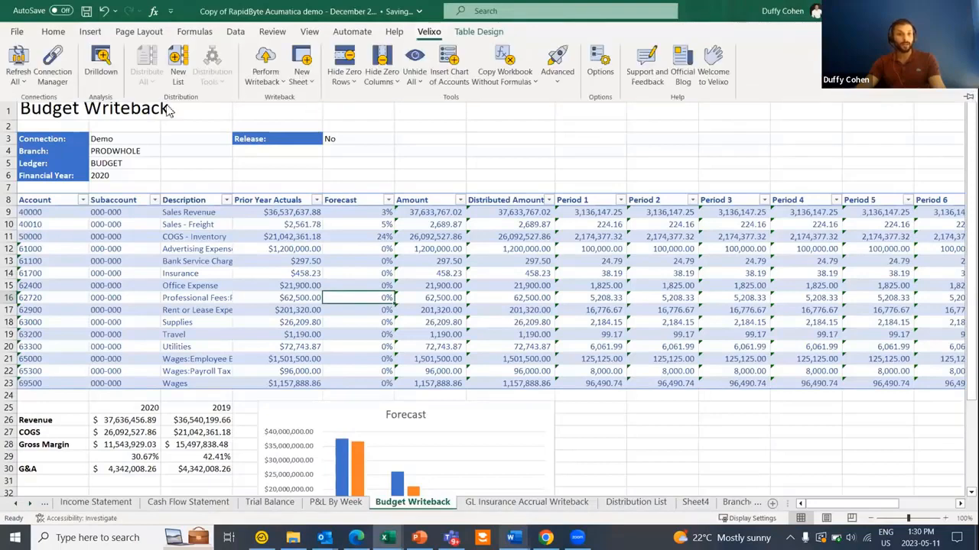
# - Create a generic writeback worksheet using the Import AR Contracts scenario
pyautogui.click(302, 73)
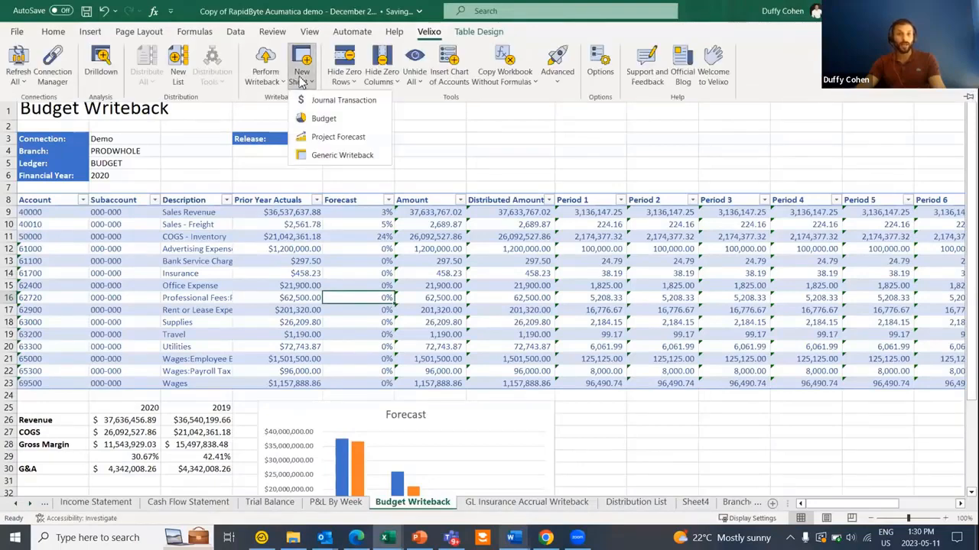
pyautogui.click(332, 156)
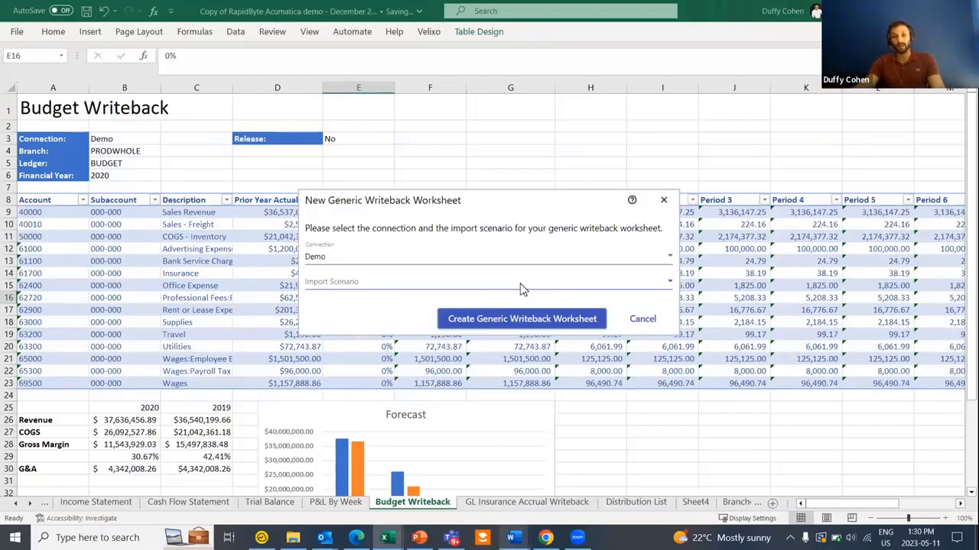
pyautogui.click(659, 285)
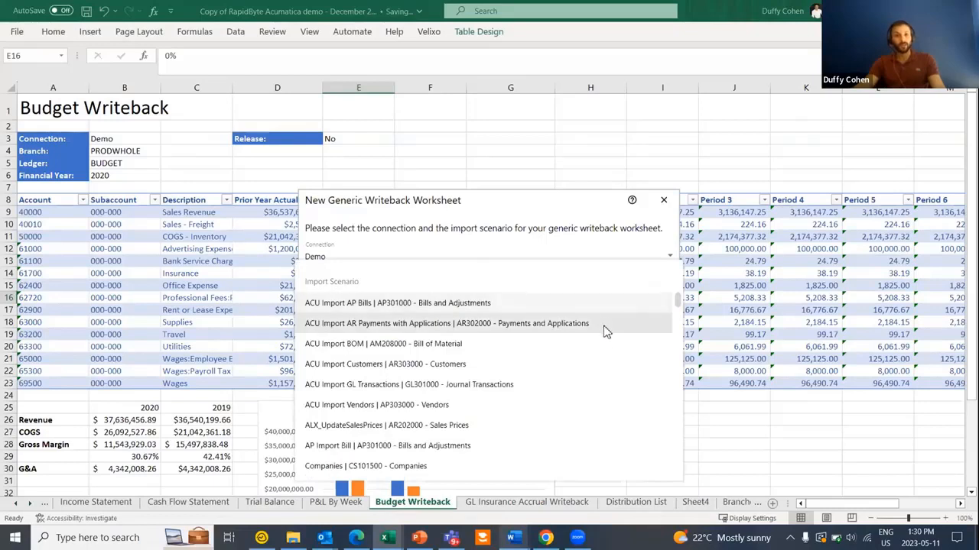
pyautogui.scroll(-1, 566, 396)
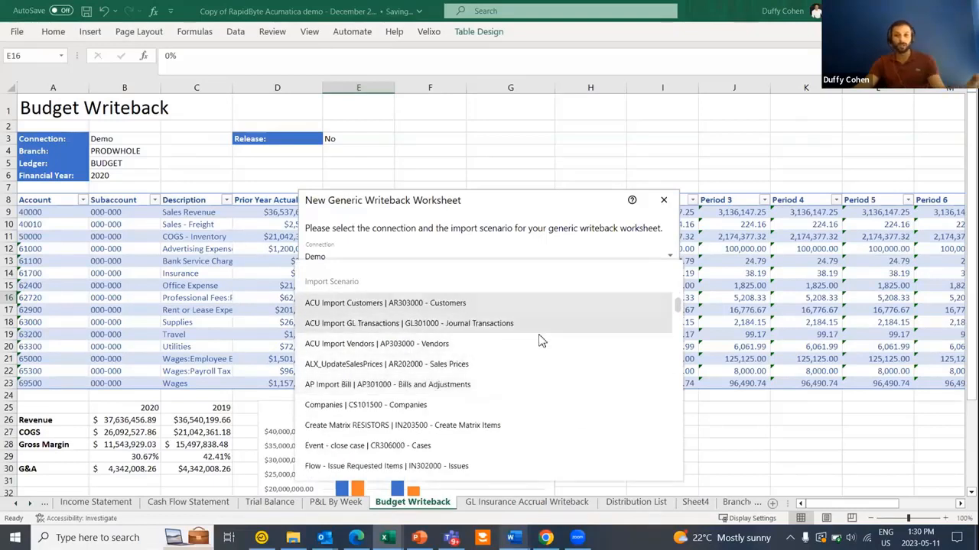
pyautogui.scroll(-1, 535, 382)
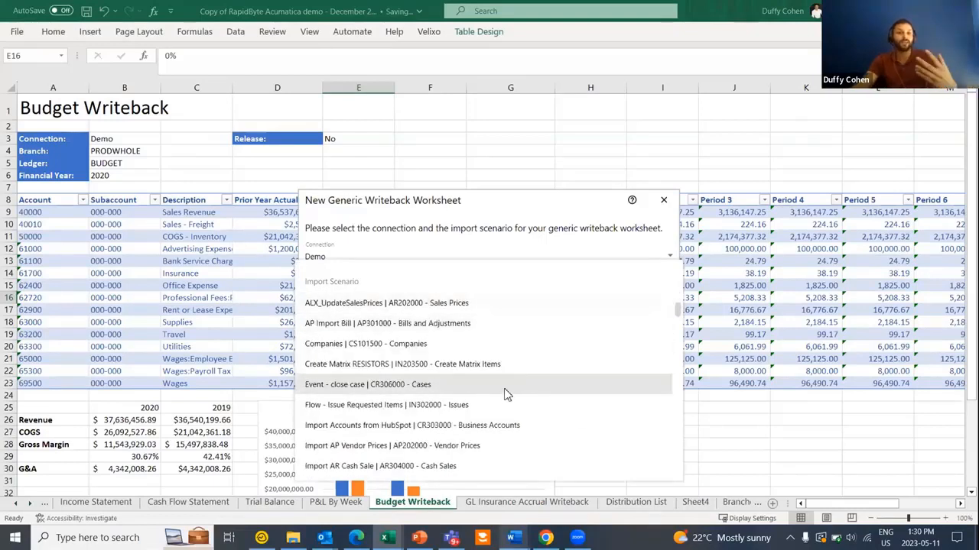
pyautogui.scroll(-1, 504, 395)
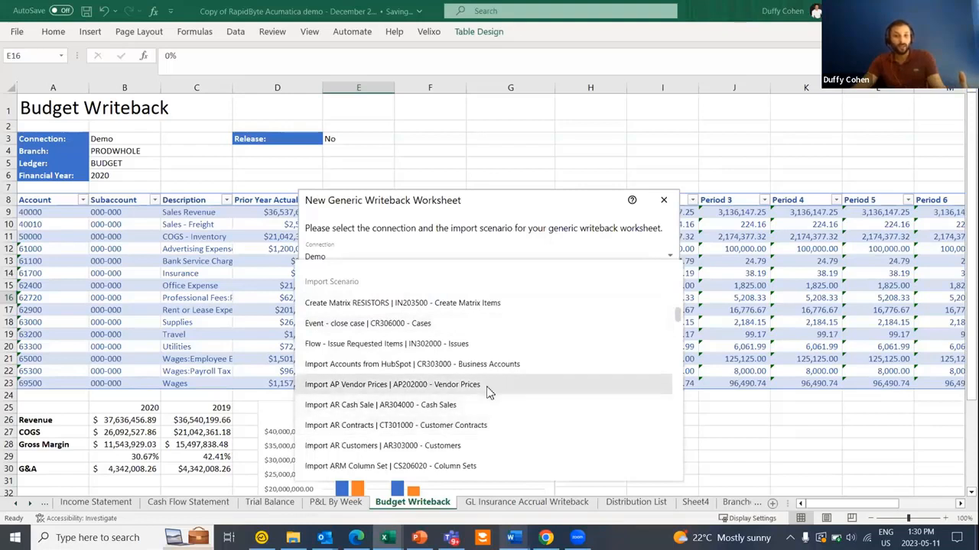
pyautogui.click(491, 429)
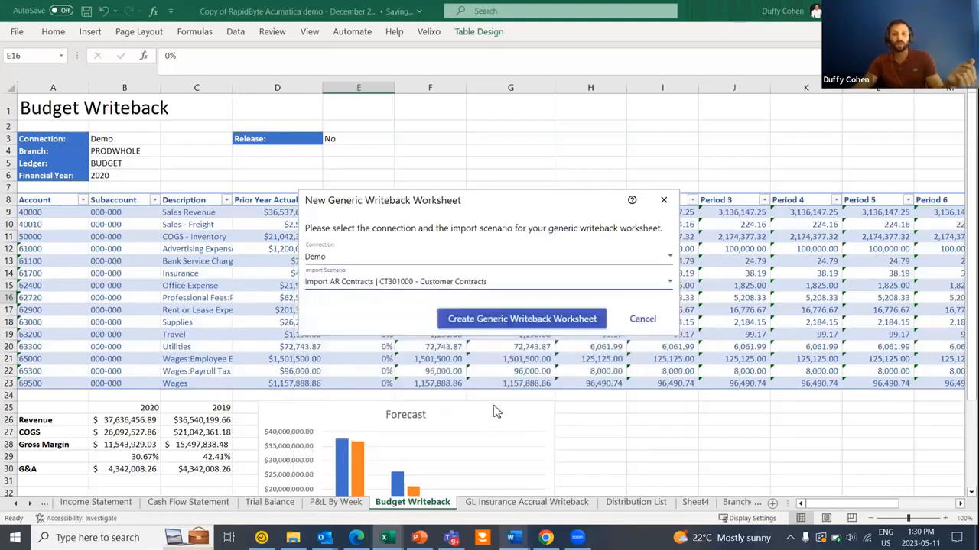
pyautogui.click(518, 321)
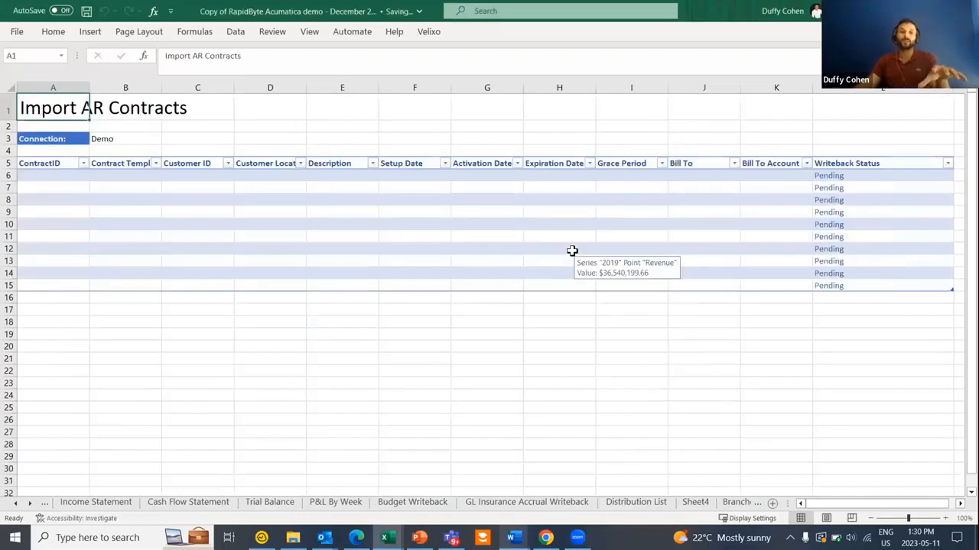
# - Select A7 in the new table and view the writeback formula behind the Pending status
pyautogui.click(37, 184)
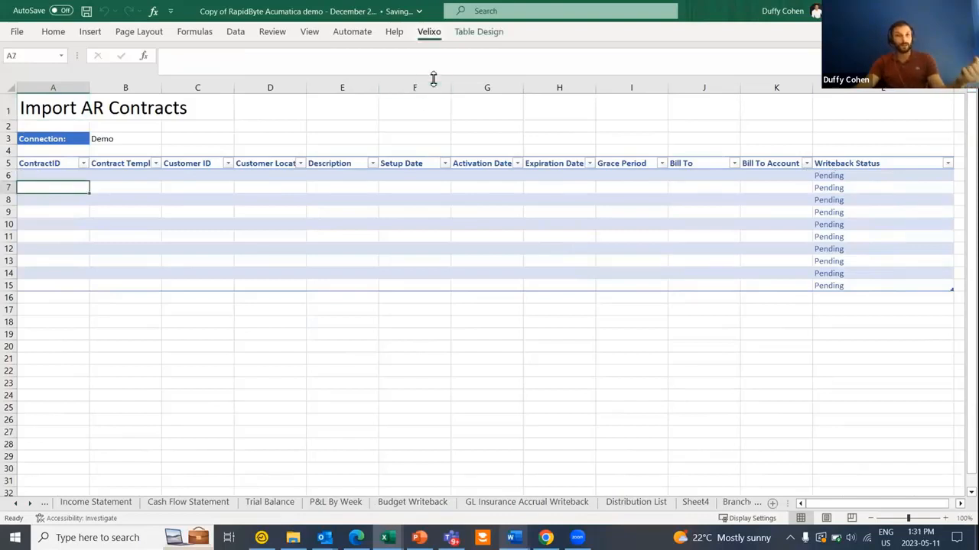
pyautogui.click(429, 31)
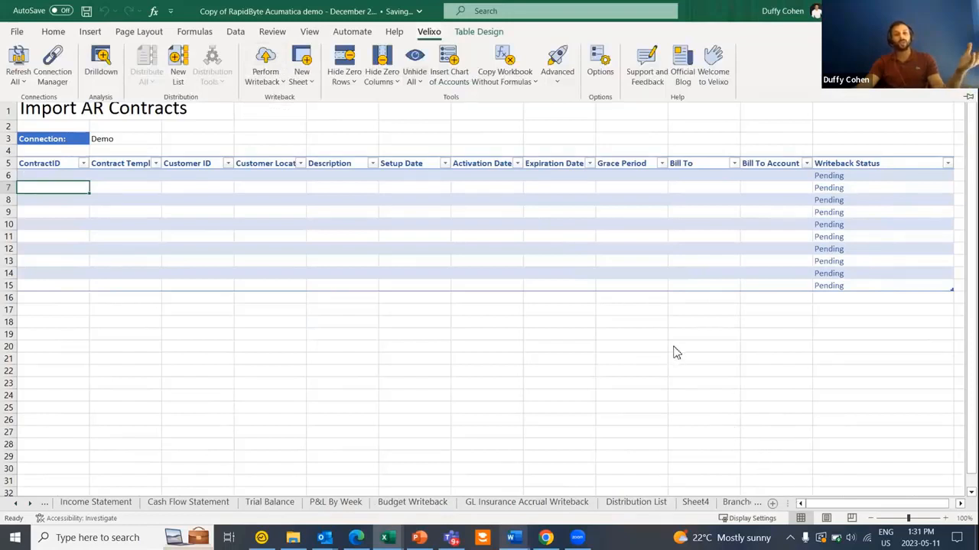
pyautogui.click(839, 181)
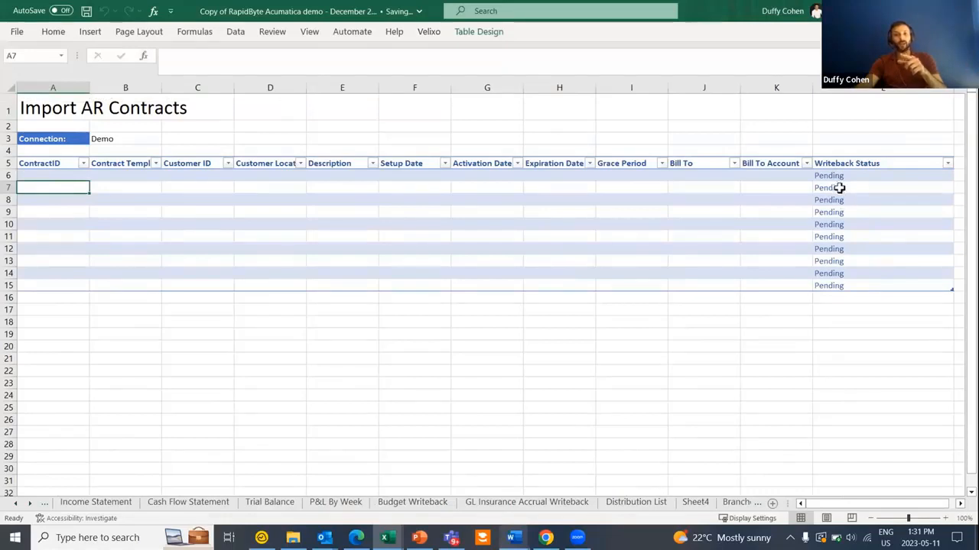
pyautogui.click(834, 188)
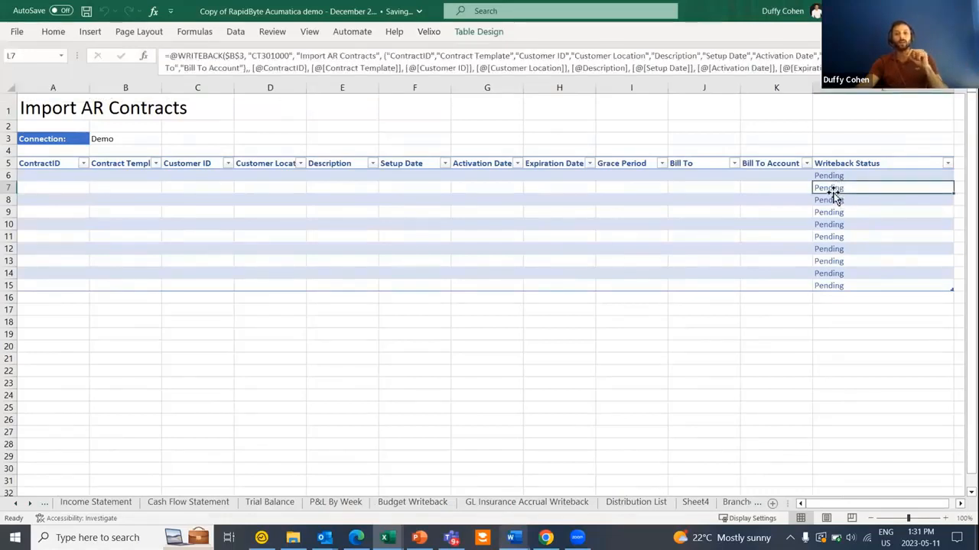